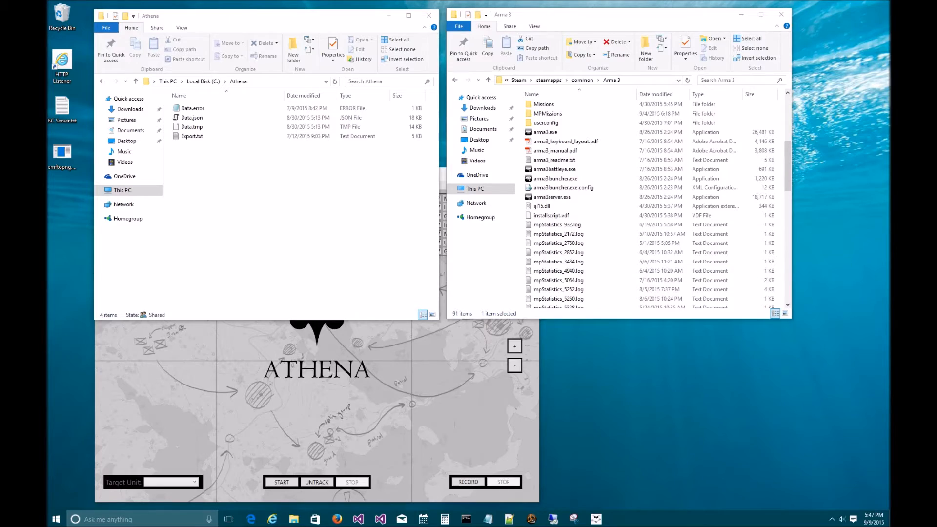
Bring the browser window on screen and go to the athenamod.com home page to view its overview
{"action": "left_click_drag", "start_coordinate": [889, 80], "coordinate": [528, 121]}
{"action": "scroll", "coordinate": [560, 201], "scroll_direction": "up", "scroll_amount": 10}
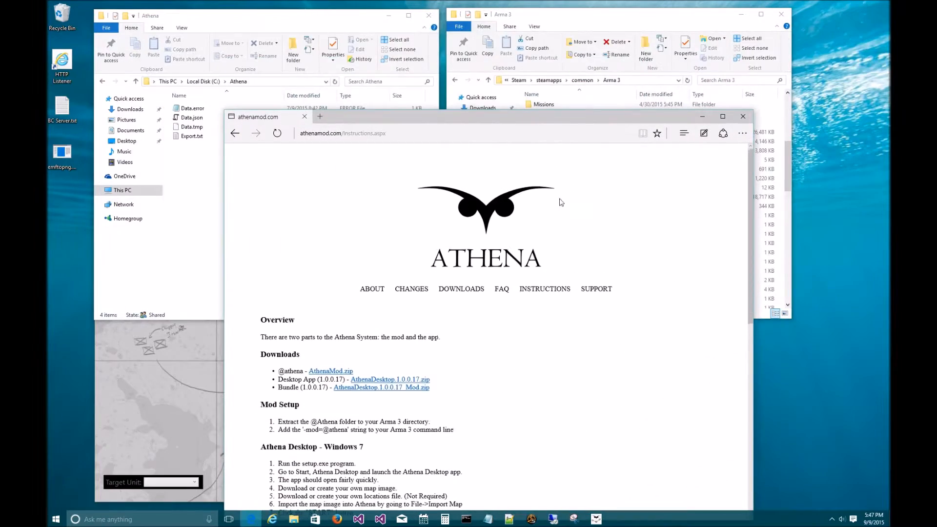
{"action": "left_click", "coordinate": [376, 136]}
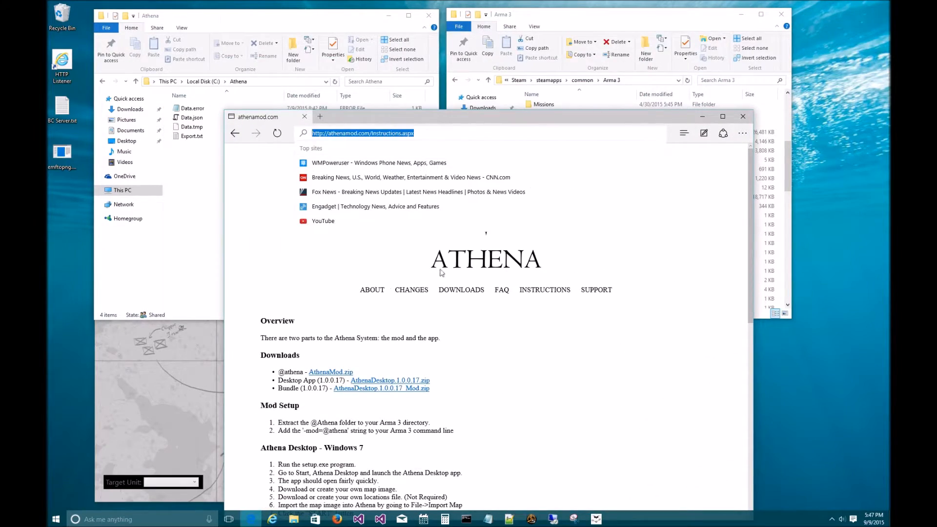
{"action": "left_click_drag", "start_coordinate": [369, 133], "coordinate": [461, 138]}
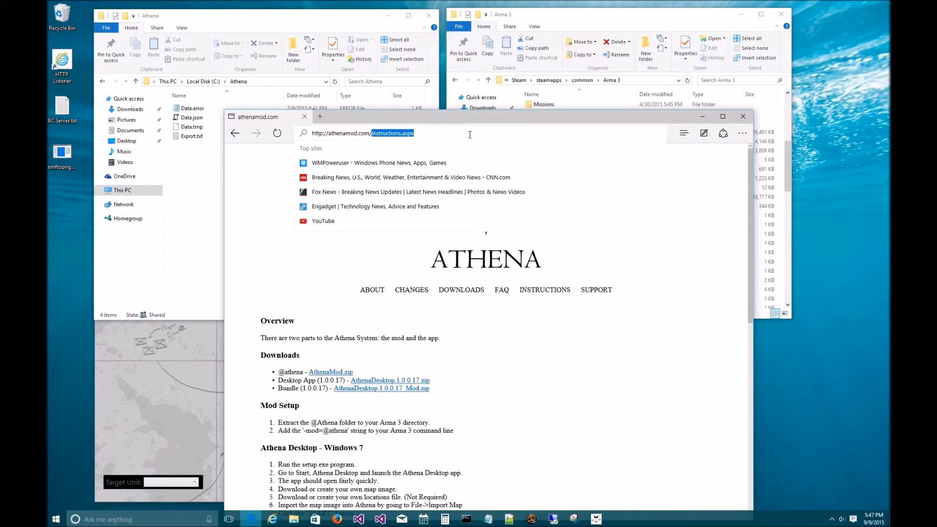
{"action": "key", "text": "BackSpace"}
{"action": "key", "text": "Return"}
{"action": "left_click", "coordinate": [470, 135]}
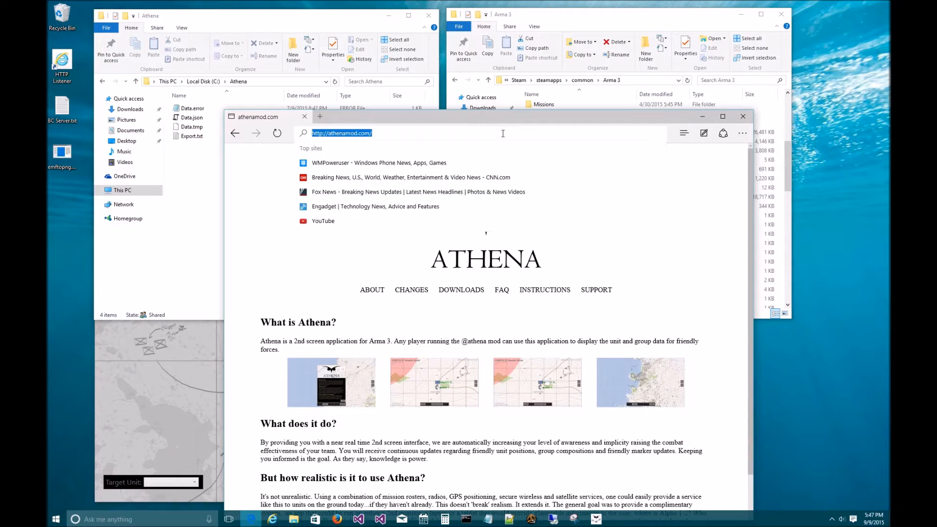
{"action": "left_click", "coordinate": [318, 285]}
{"action": "scroll", "coordinate": [318, 286], "scroll_direction": "down", "scroll_amount": 1}
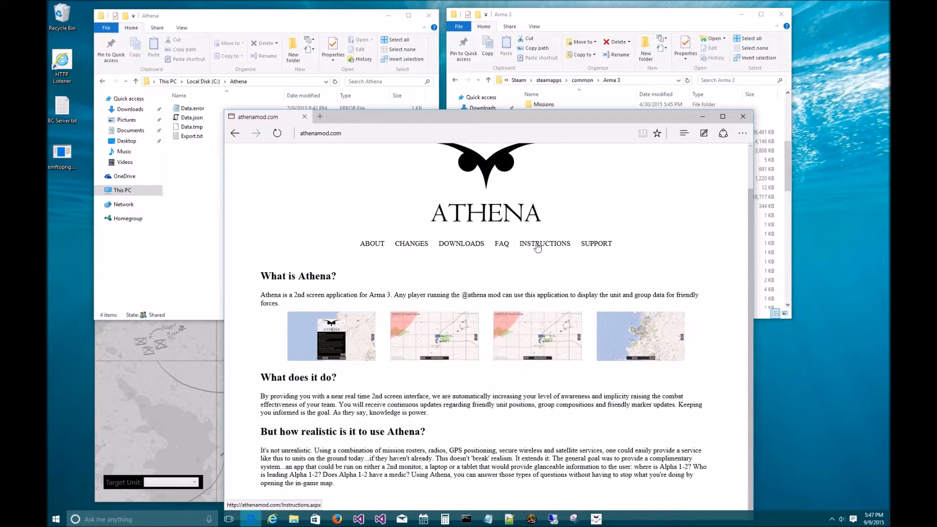
Open the site's Instructions page and review the sections on creating a map image, importing a map and generating locations
{"action": "left_click", "coordinate": [537, 244]}
{"action": "scroll", "coordinate": [538, 246], "scroll_direction": "down", "scroll_amount": 8}
{"action": "scroll", "coordinate": [535, 245], "scroll_direction": "up", "scroll_amount": 2}
{"action": "scroll", "coordinate": [535, 244], "scroll_direction": "down", "scroll_amount": 2}
{"action": "left_click_drag", "start_coordinate": [261, 158], "coordinate": [489, 266]}
{"action": "left_click_drag", "start_coordinate": [303, 319], "coordinate": [512, 353]}
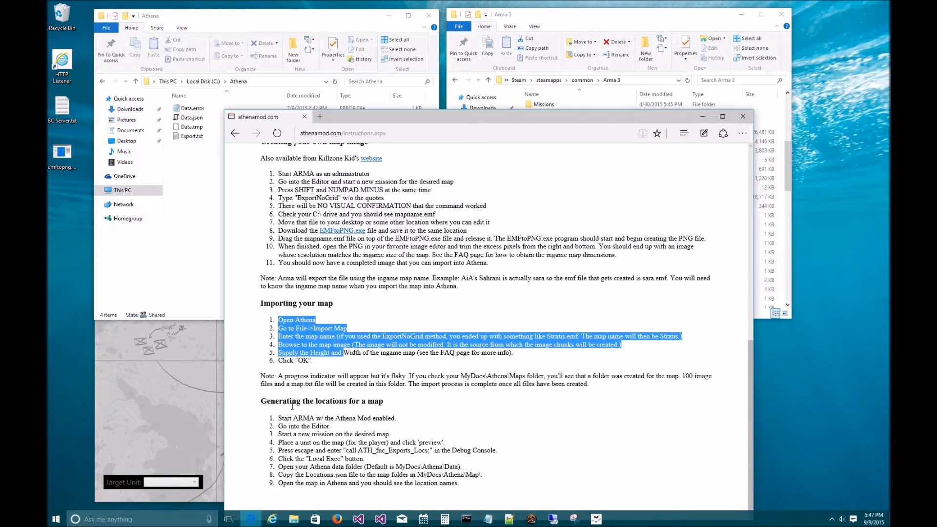
{"action": "left_click_drag", "start_coordinate": [278, 417], "coordinate": [466, 488]}
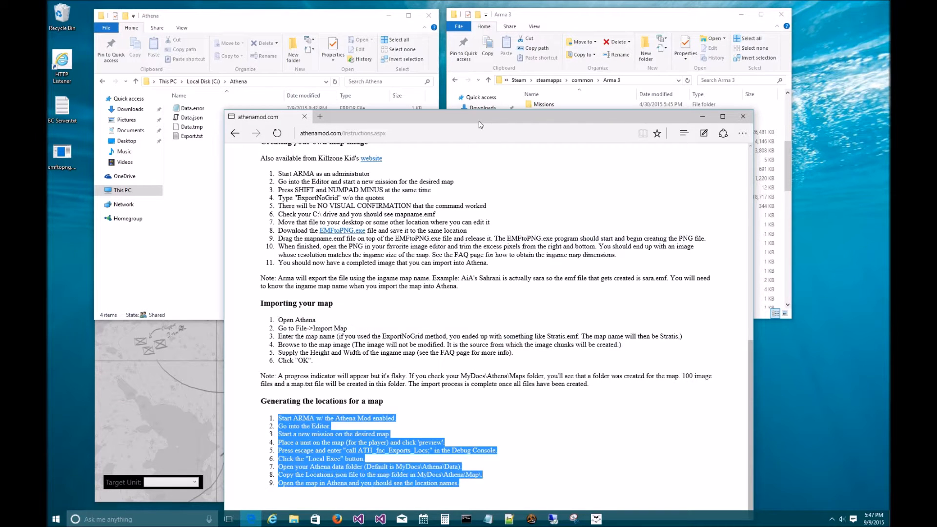
{"action": "left_click", "coordinate": [485, 161]}
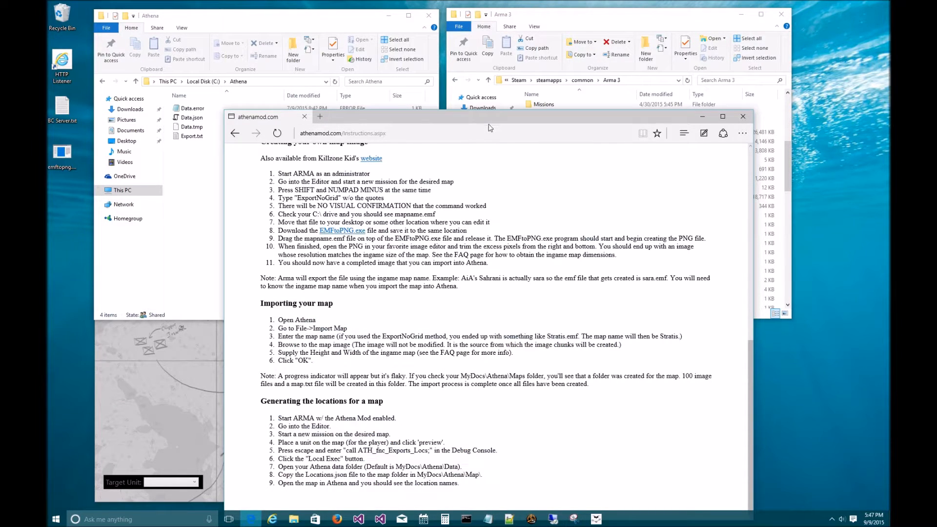
Highlight the ExportNoGrid command in the map image instructions, and move the browser window off screen
{"action": "left_click_drag", "start_coordinate": [493, 123], "coordinate": [475, 92]}
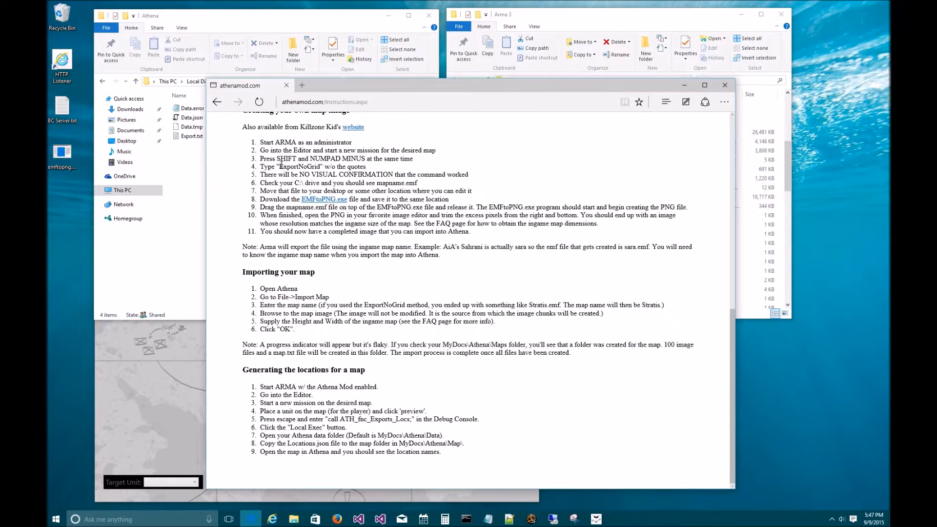
{"action": "left_click_drag", "start_coordinate": [280, 166], "coordinate": [321, 166]}
{"action": "left_click", "coordinate": [366, 131]}
{"action": "left_click_drag", "start_coordinate": [387, 85], "coordinate": [934, 39]}
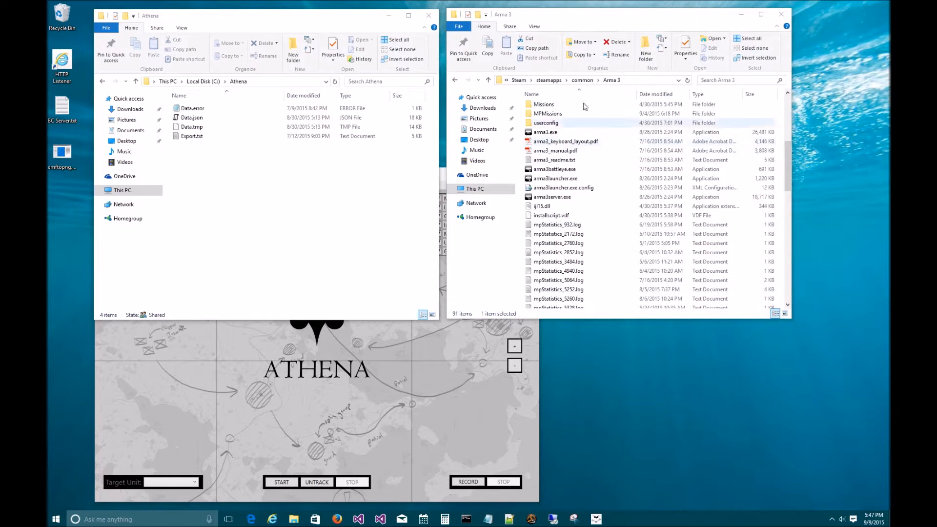
Launch arma3.exe from the Arma 3 folder as administrator
{"action": "left_click", "coordinate": [554, 125]}
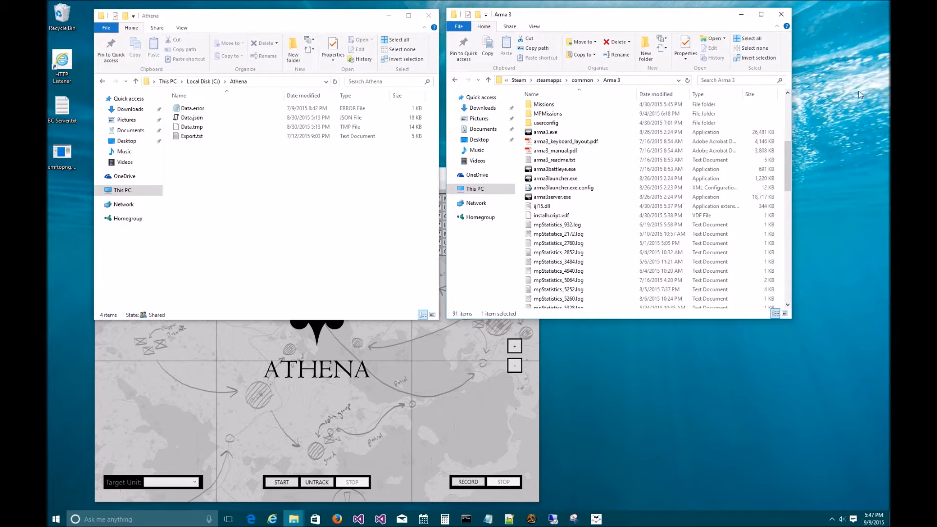
{"action": "right_click", "coordinate": [562, 133]}
{"action": "left_click", "coordinate": [596, 150]}
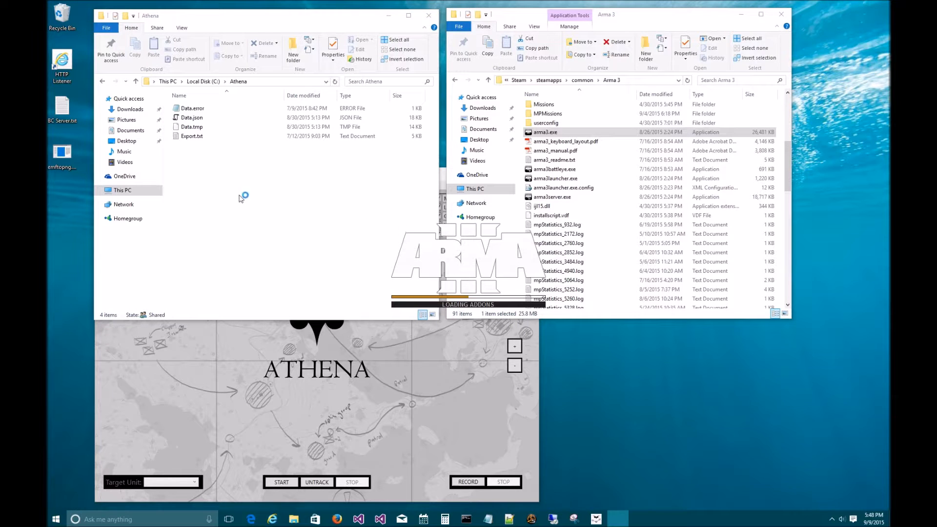
Delete the old Sara_dbe1_nogrid.emf file from the root of the C: drive
{"action": "left_click", "coordinate": [203, 81]}
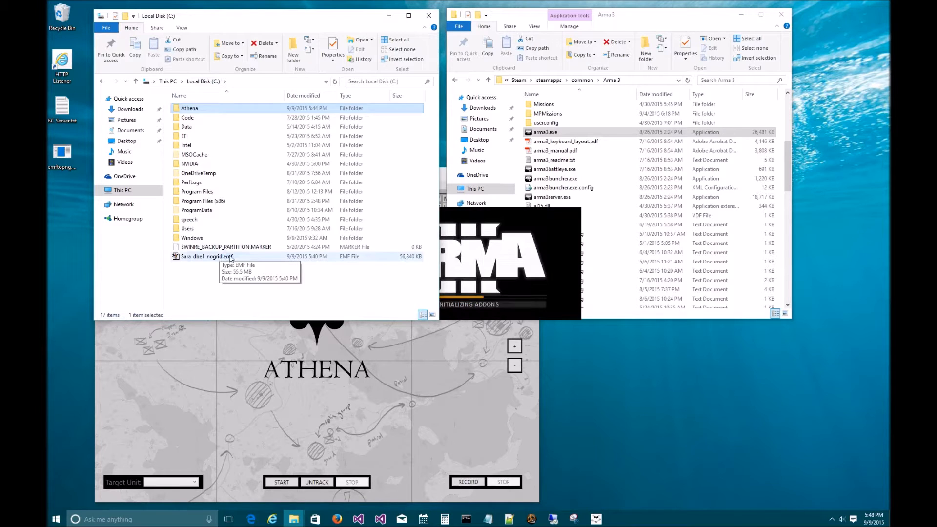
{"action": "left_click", "coordinate": [221, 257]}
{"action": "right_click", "coordinate": [221, 257]}
{"action": "left_click", "coordinate": [271, 388]}
{"action": "left_click", "coordinate": [458, 200]}
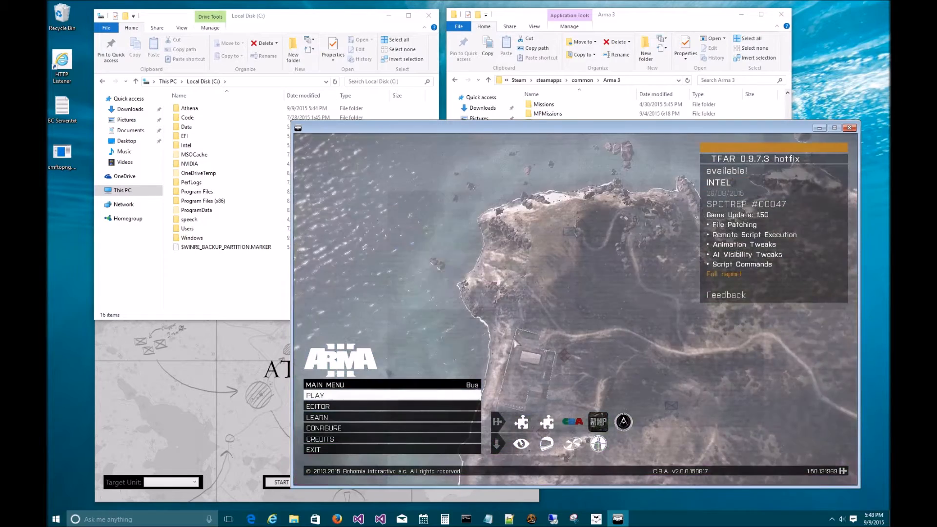
{"action": "left_click", "coordinate": [343, 428]}
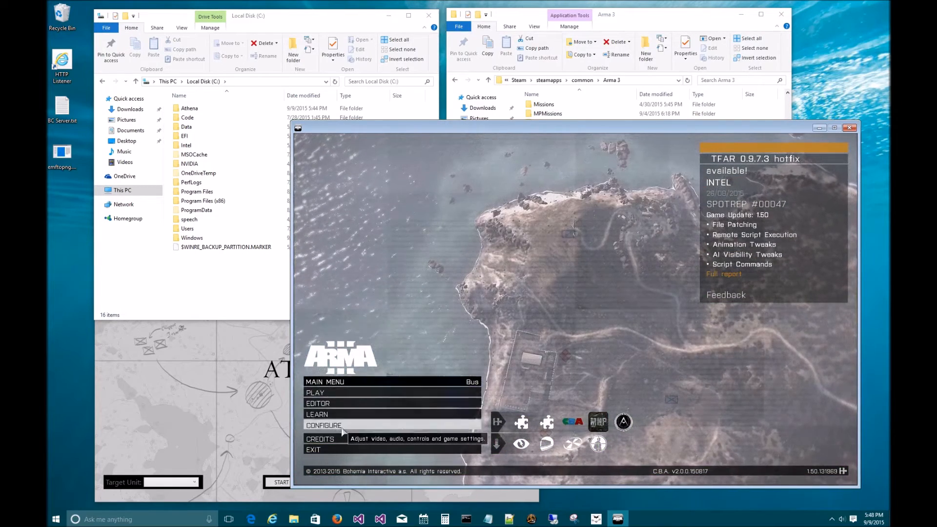
{"action": "left_click", "coordinate": [343, 428]}
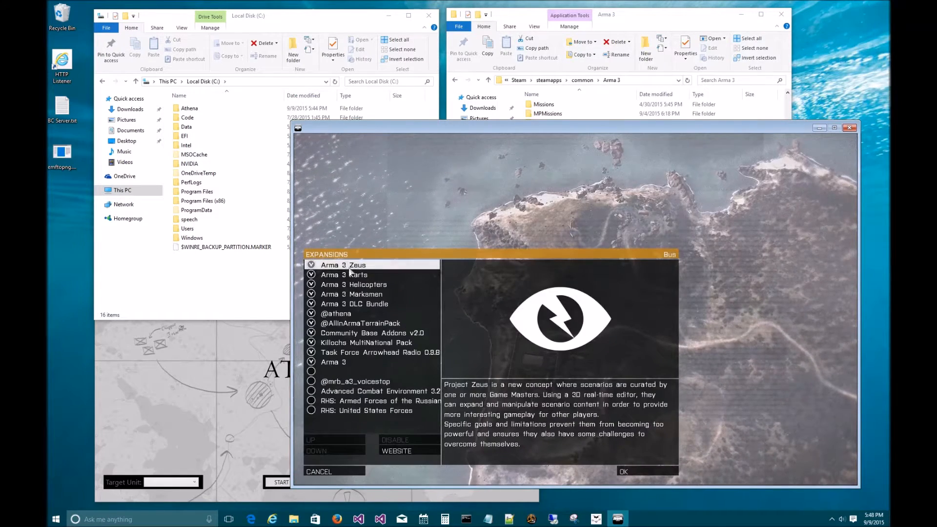
{"action": "left_click", "coordinate": [327, 315]}
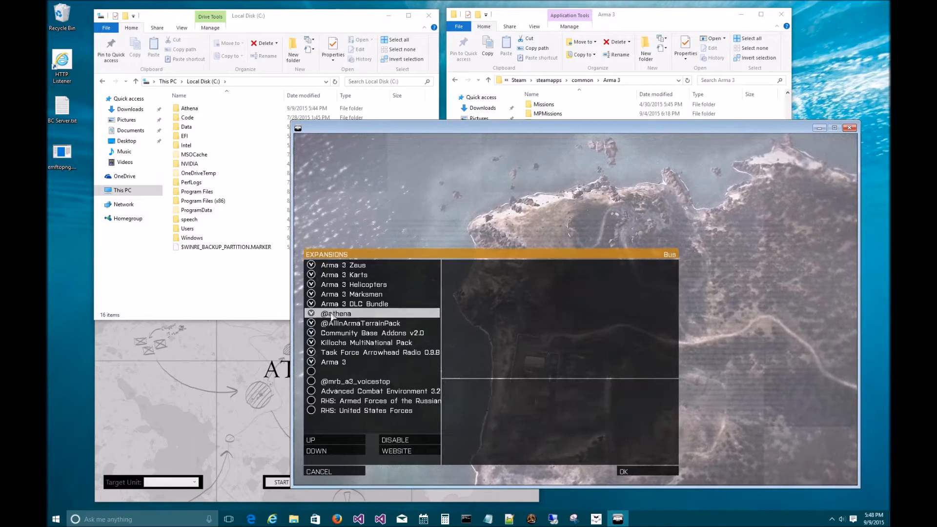
{"action": "left_click", "coordinate": [631, 470]}
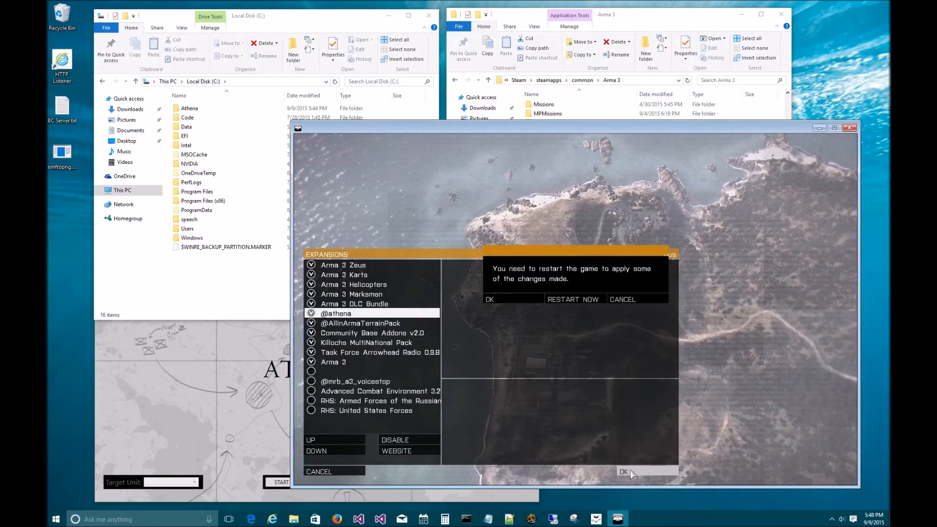
{"action": "left_click", "coordinate": [625, 300]}
{"action": "left_click", "coordinate": [332, 471]}
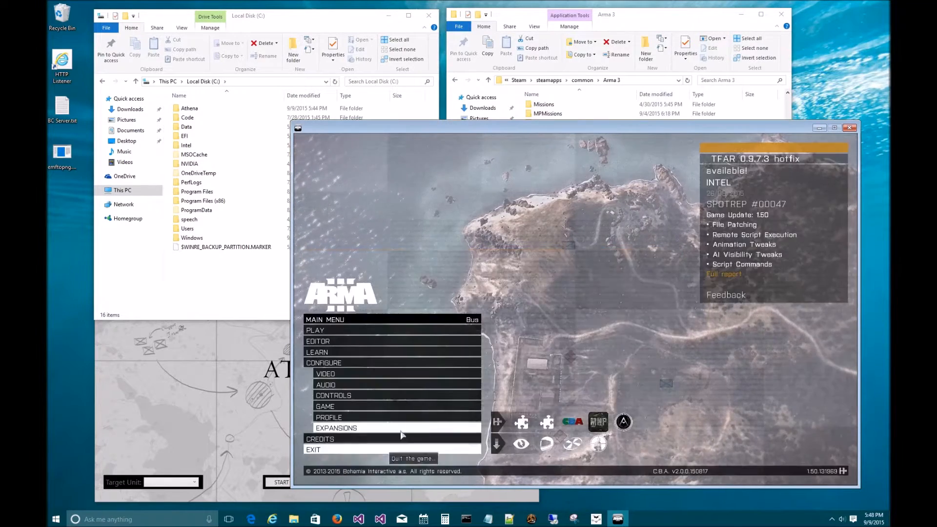
Open the United Sahrani map in the mission editor and export it with the ExportNoGrid command
{"action": "left_click", "coordinate": [324, 341]}
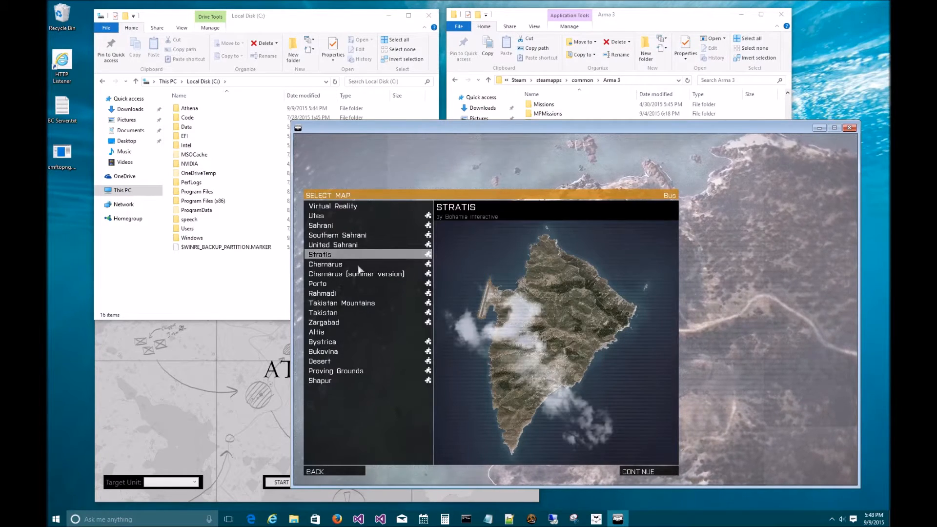
{"action": "left_click", "coordinate": [361, 244]}
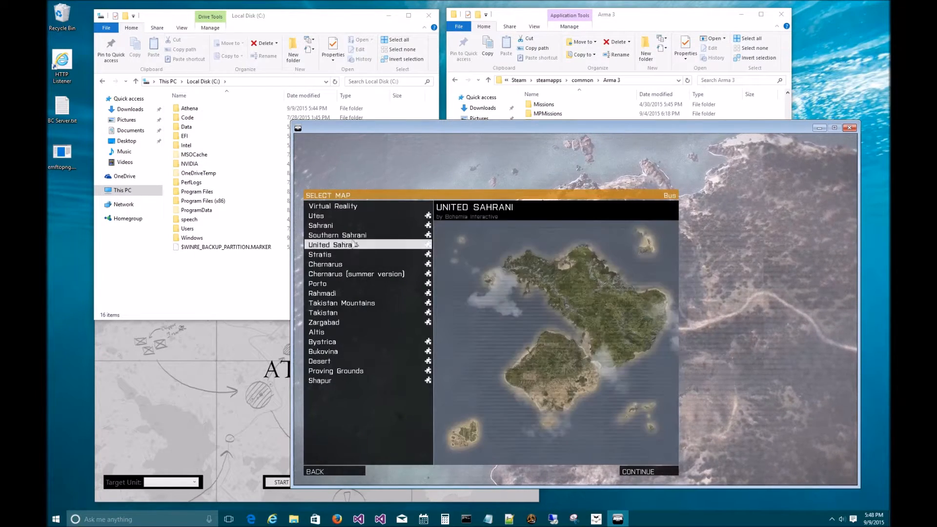
{"action": "left_click", "coordinate": [629, 471]}
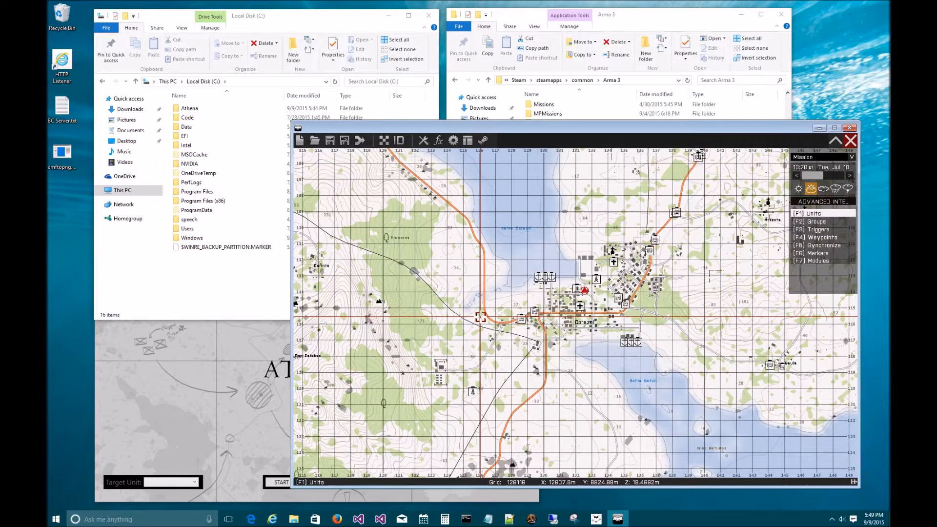
{"action": "scroll", "coordinate": [481, 317], "scroll_direction": "down", "scroll_amount": 1}
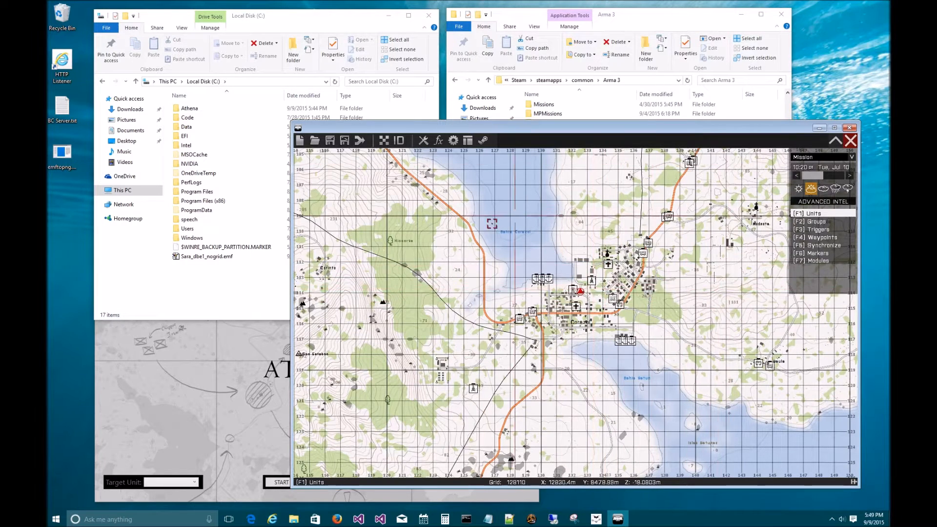
Check the C: drive for the exported Sara_dbe1_nogrid.emf file, bring up the Athena window, and return to the Arma 3 editor
{"action": "left_click", "coordinate": [207, 256]}
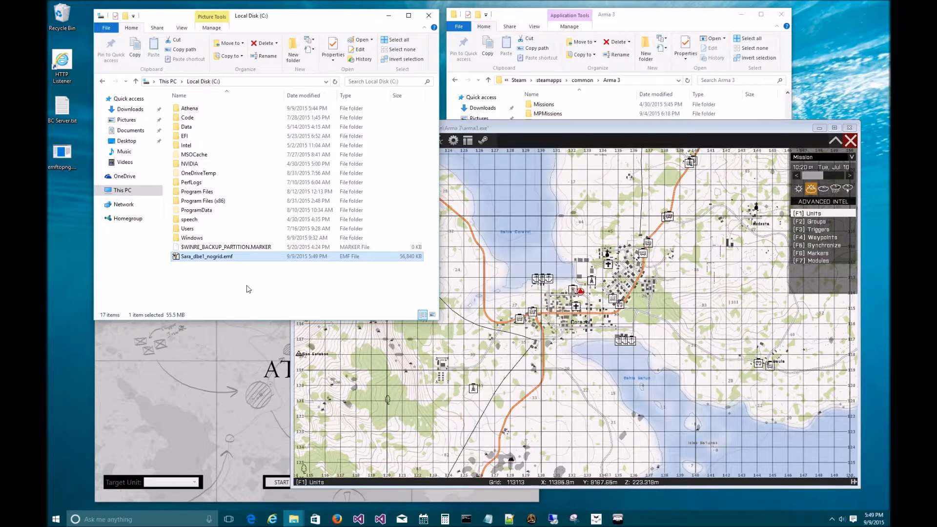
{"action": "left_click", "coordinate": [246, 336]}
{"action": "left_click", "coordinate": [253, 30]}
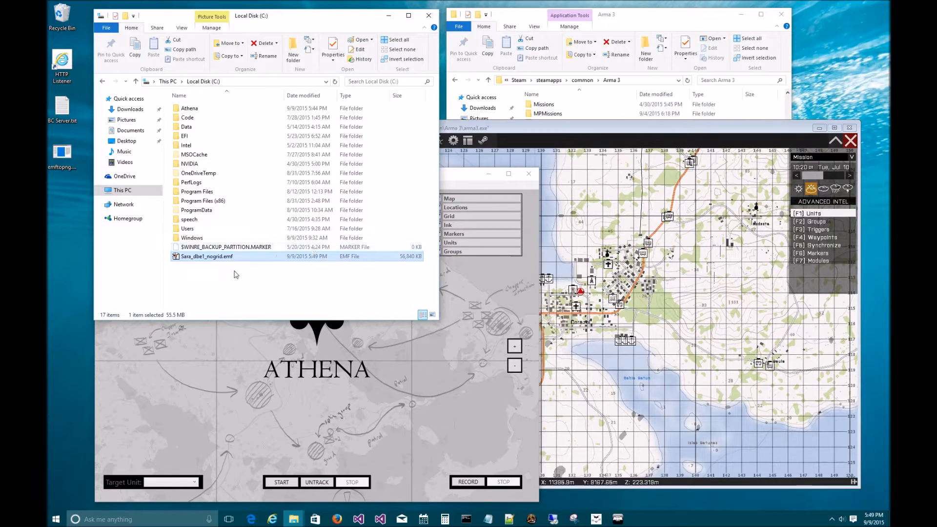
{"action": "left_click", "coordinate": [558, 129]}
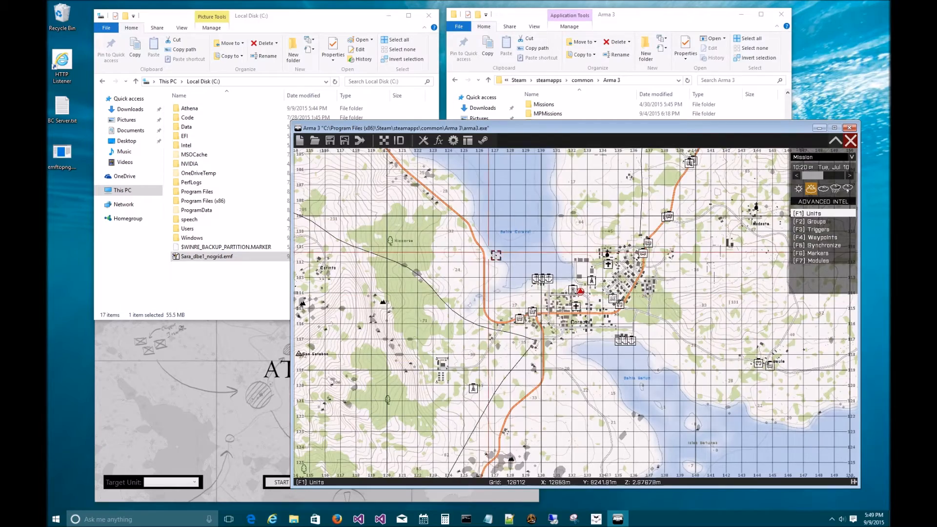
Place a player unit on the street in Corazol and preview the mission
{"action": "scroll", "coordinate": [488, 252], "scroll_direction": "up", "scroll_amount": 8}
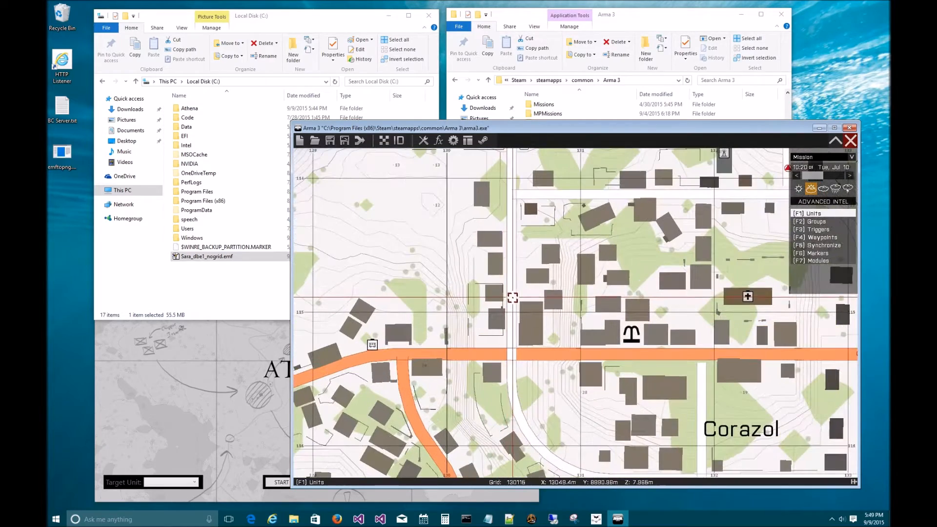
{"action": "double_click", "coordinate": [512, 297]}
{"action": "left_click", "coordinate": [643, 408]}
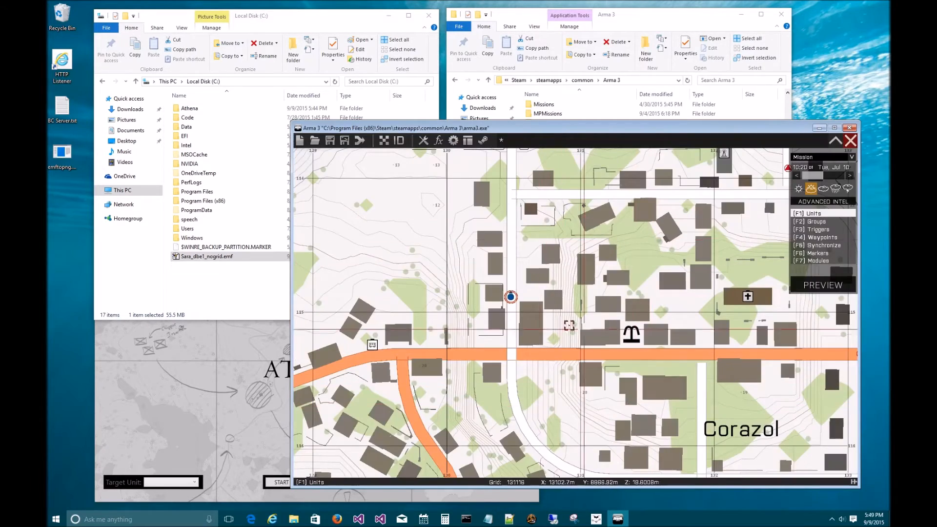
{"action": "left_click", "coordinate": [823, 285]}
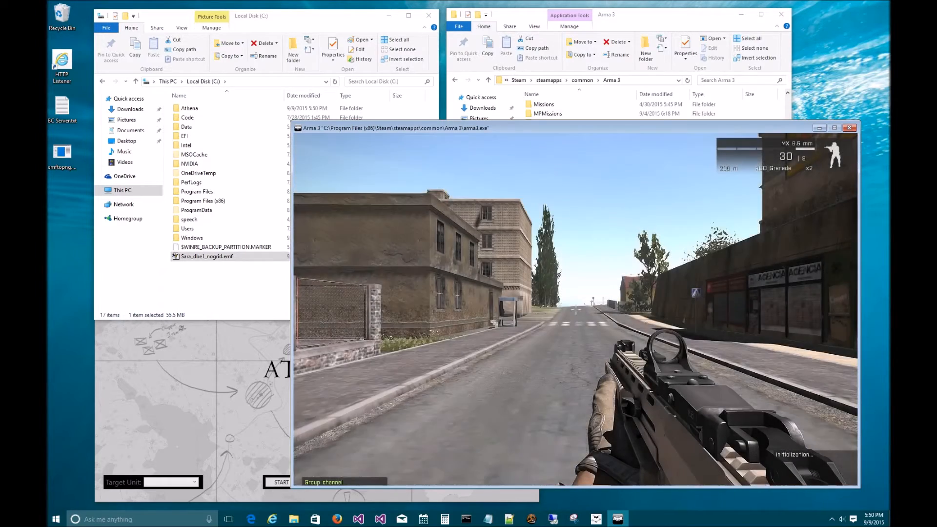
Pause the mission, shorten the debug console statement to "call ATH_fnc_Export_Locs;", and execute it locally
{"action": "key", "text": "Escape"}
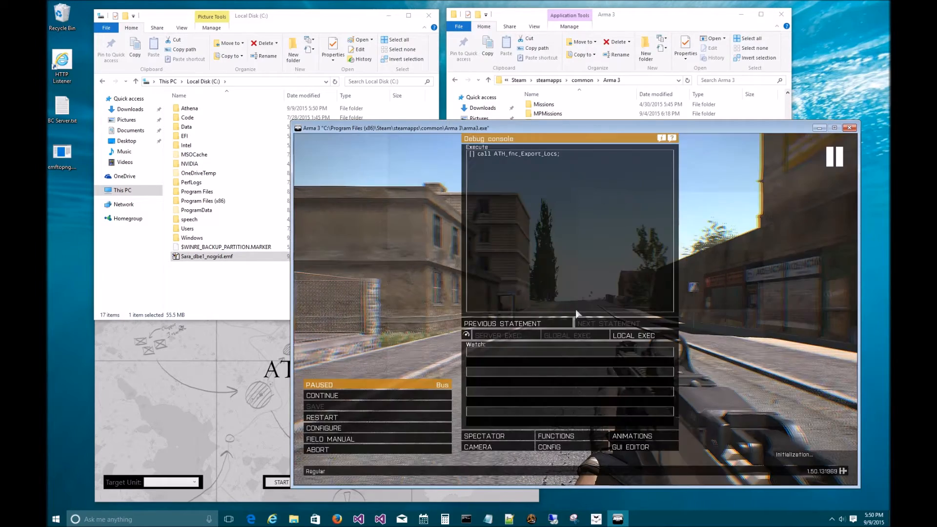
{"action": "left_click_drag", "start_coordinate": [563, 154], "coordinate": [456, 157]}
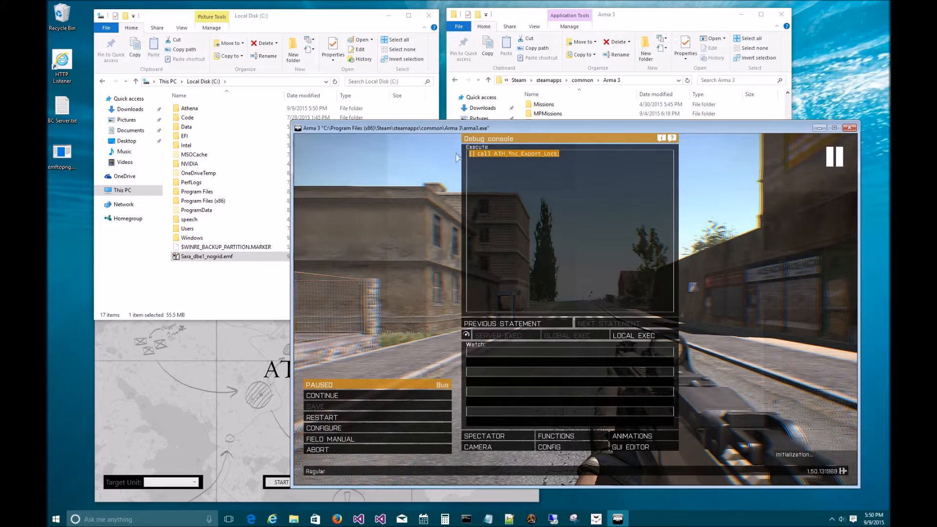
{"action": "left_click", "coordinate": [475, 157]}
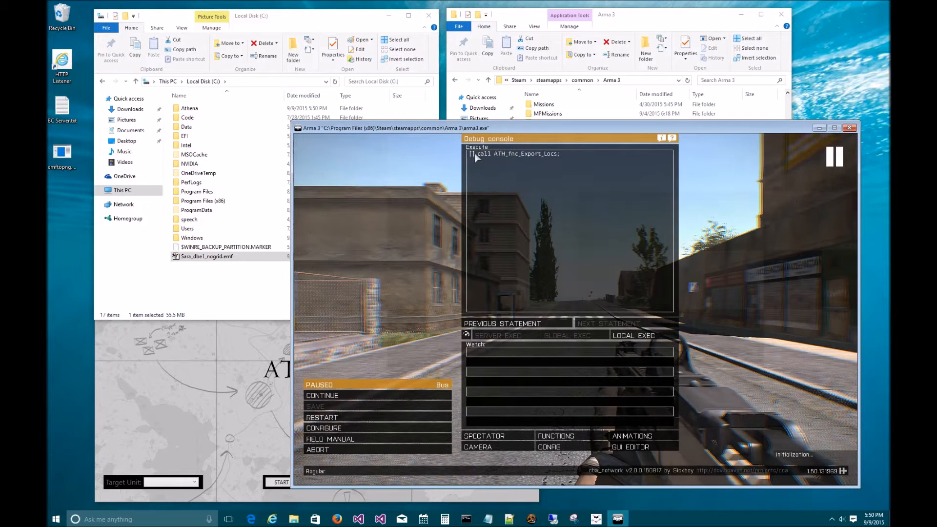
{"action": "left_click_drag", "start_coordinate": [475, 154], "coordinate": [439, 158]}
{"action": "key", "text": "BackSpace"}
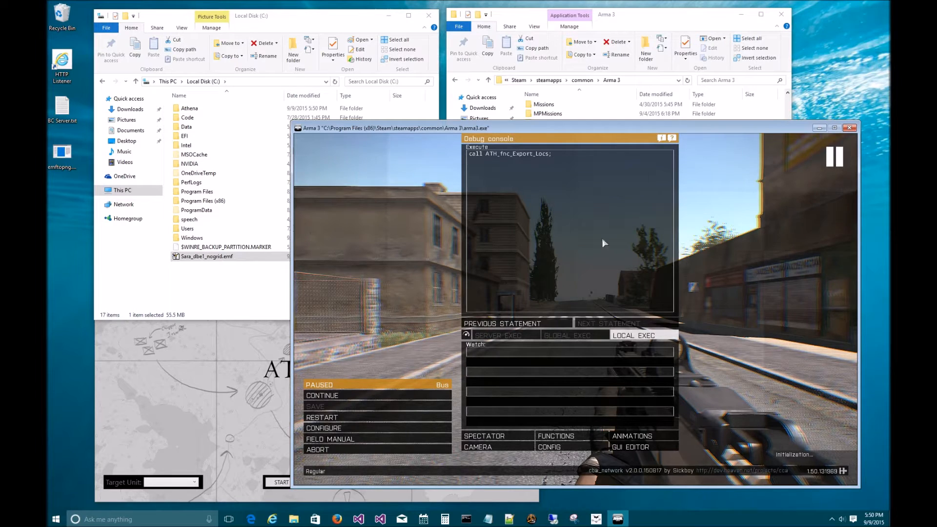
Open the Athena folder on the C: drive and locate the exported Locations.json file
{"action": "left_click", "coordinate": [235, 291]}
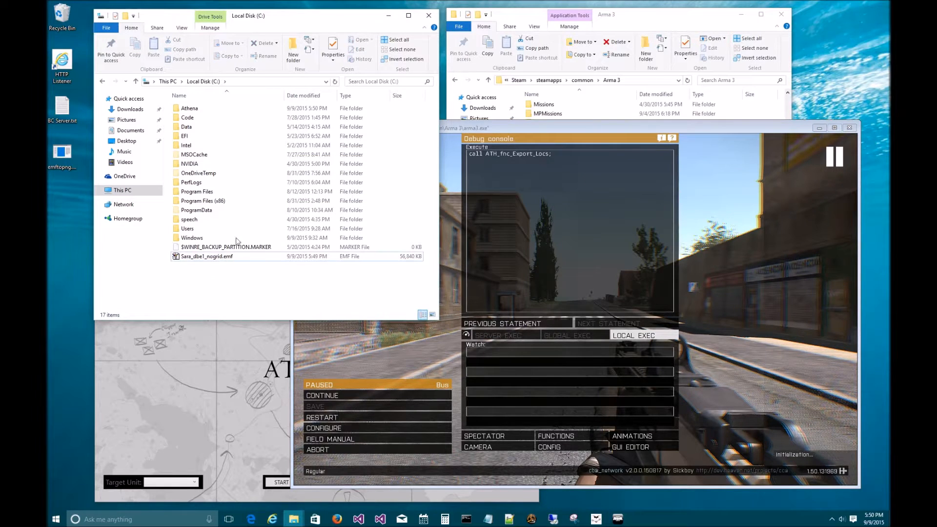
{"action": "double_click", "coordinate": [206, 111]}
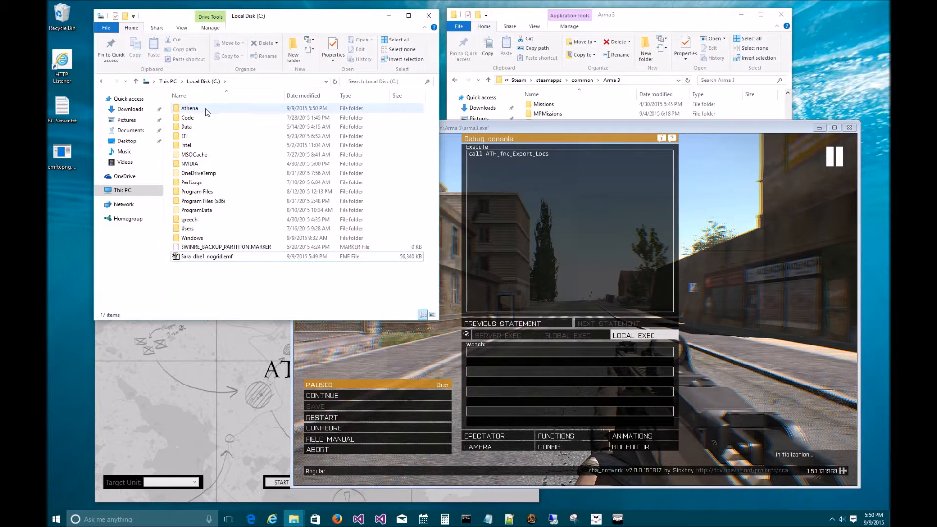
{"action": "left_click", "coordinate": [207, 147]}
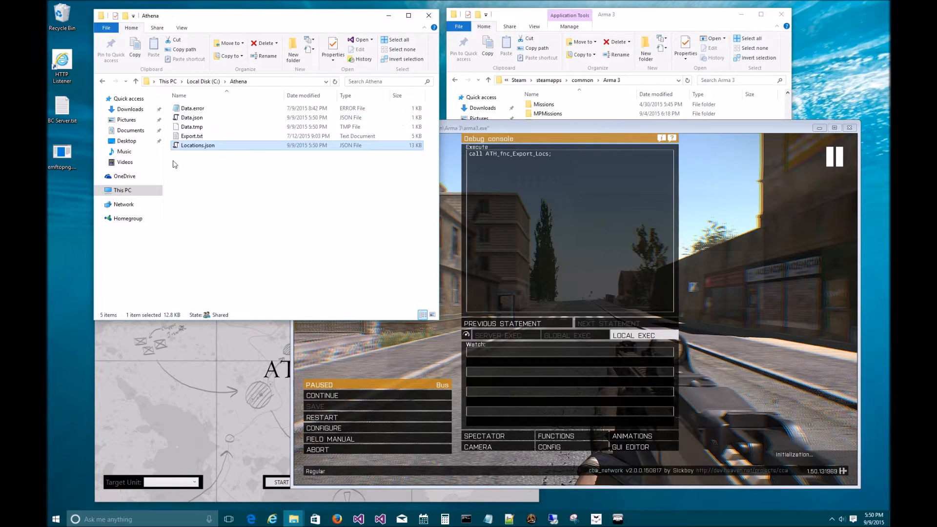
Open the Data folder inside Documents\Athena to show the default location data folder
{"action": "left_click", "coordinate": [131, 132]}
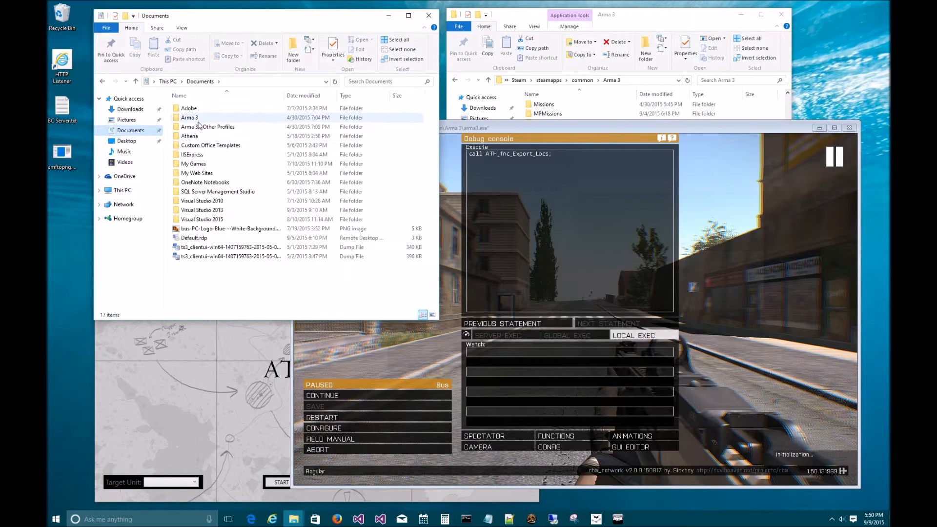
{"action": "double_click", "coordinate": [195, 137]}
{"action": "double_click", "coordinate": [200, 109]}
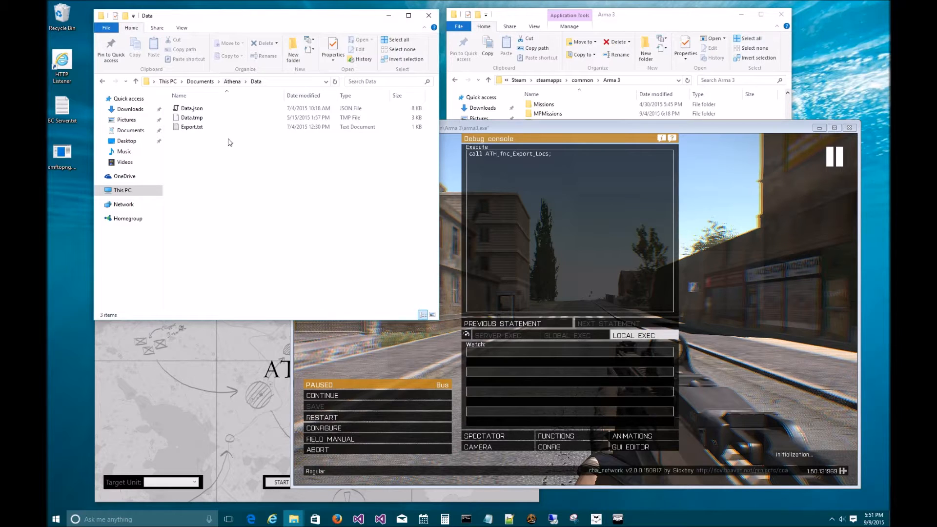
Abort the paused mission preview and close Arma 3
{"action": "left_click", "coordinate": [496, 127]}
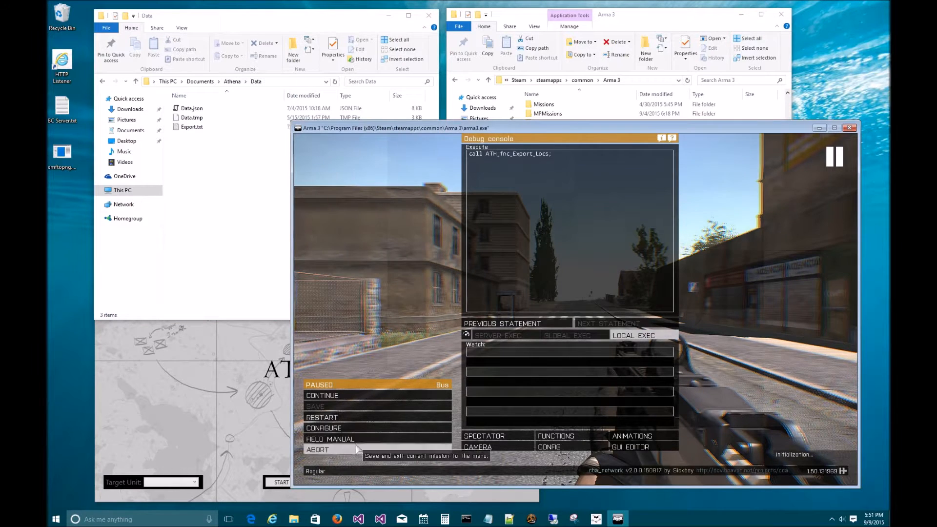
{"action": "left_click", "coordinate": [332, 449]}
{"action": "left_click", "coordinate": [512, 305]}
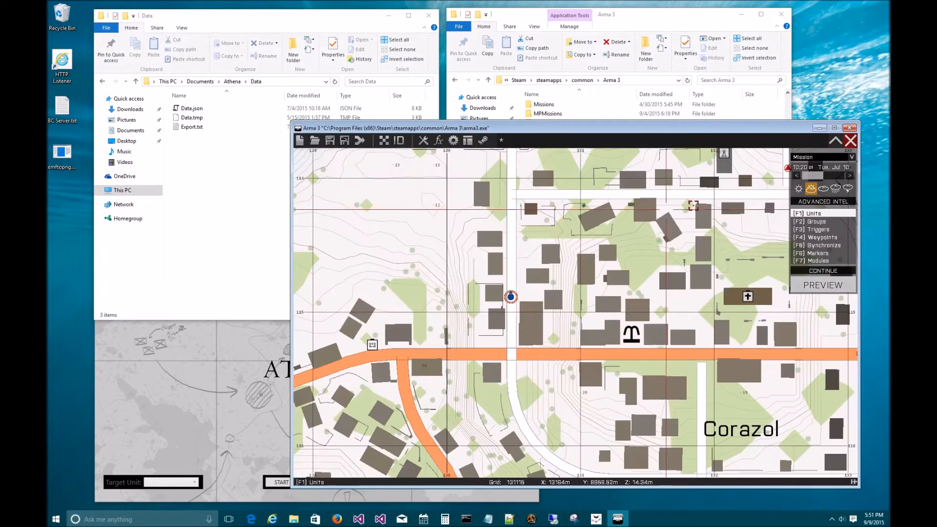
{"action": "left_click", "coordinate": [850, 128]}
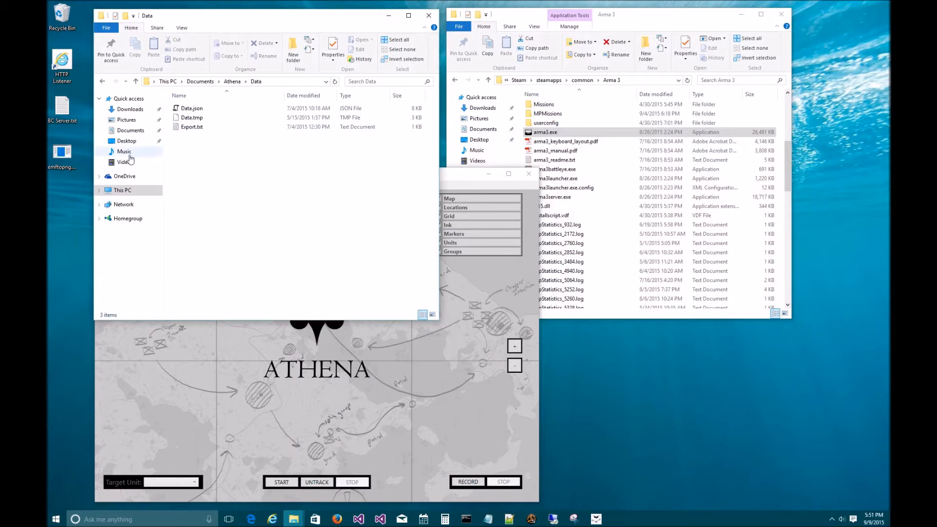
Return to the C: drive in File Explorer and select Sara_dbe1_nogrid.emf
{"action": "left_click", "coordinate": [122, 190]}
{"action": "double_click", "coordinate": [210, 200]}
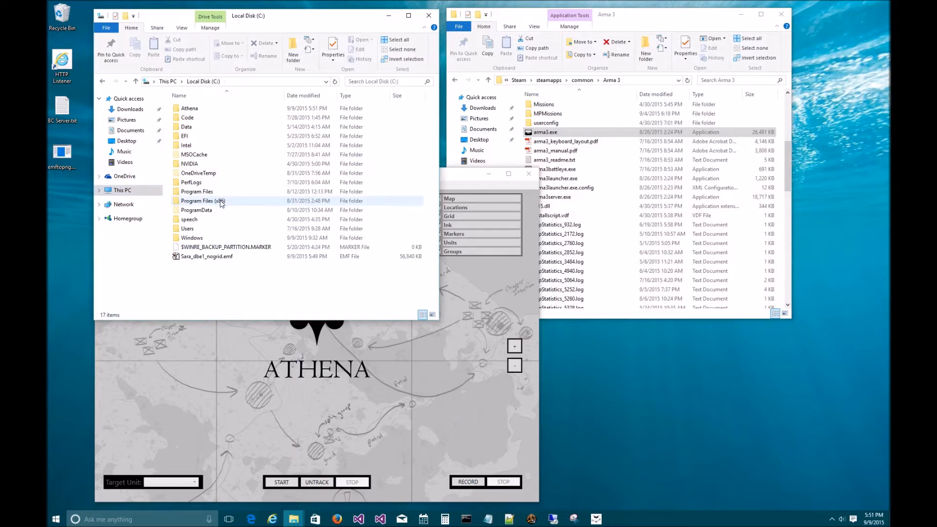
{"action": "left_click", "coordinate": [195, 256]}
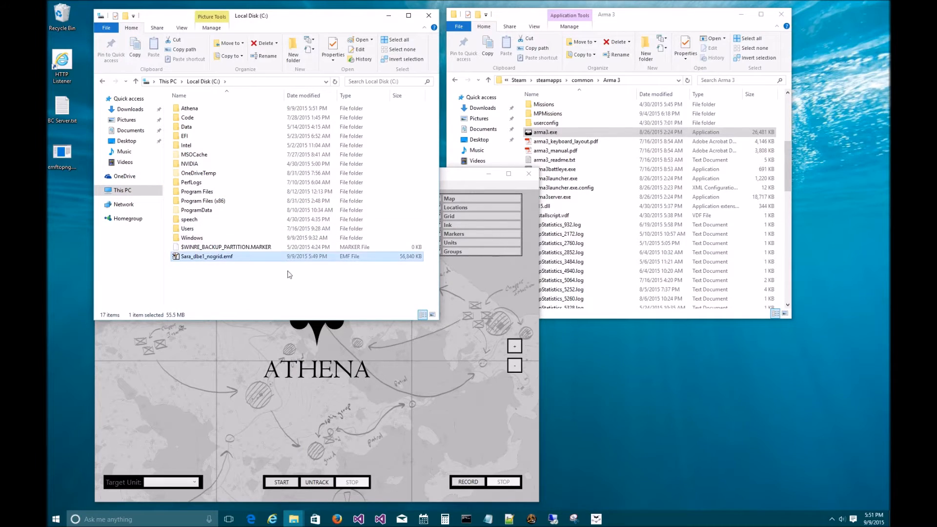
Bring the athenamod.com instructions page into view and point out its web address
{"action": "left_click_drag", "start_coordinate": [936, 60], "coordinate": [558, 62]}
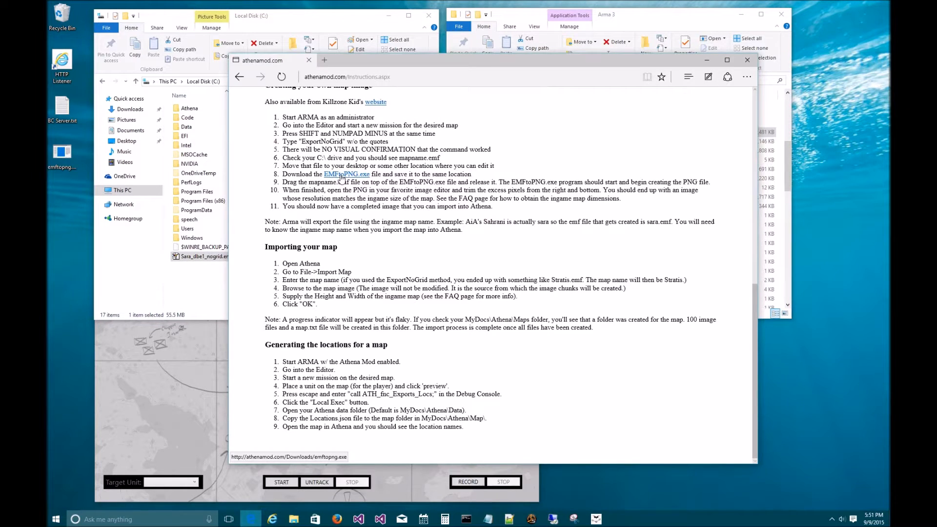
{"action": "left_click", "coordinate": [360, 82]}
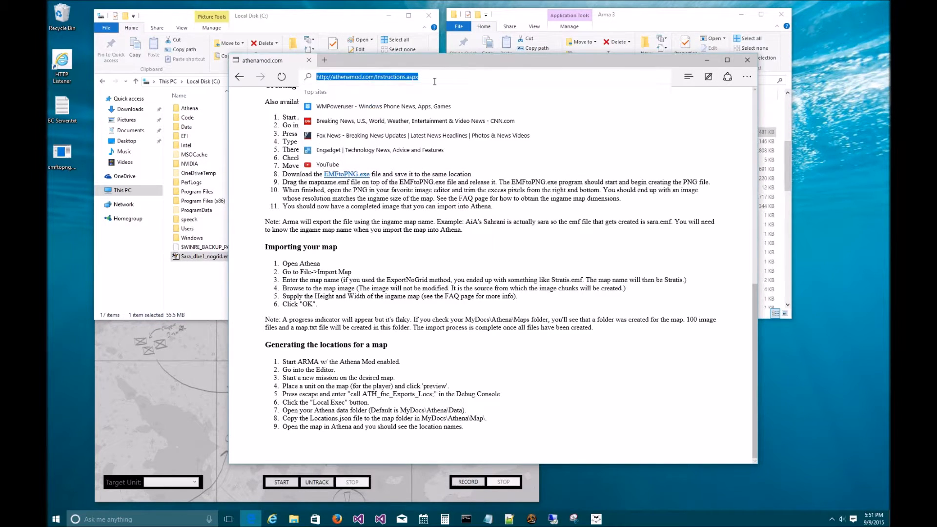
{"action": "left_click", "coordinate": [439, 205]}
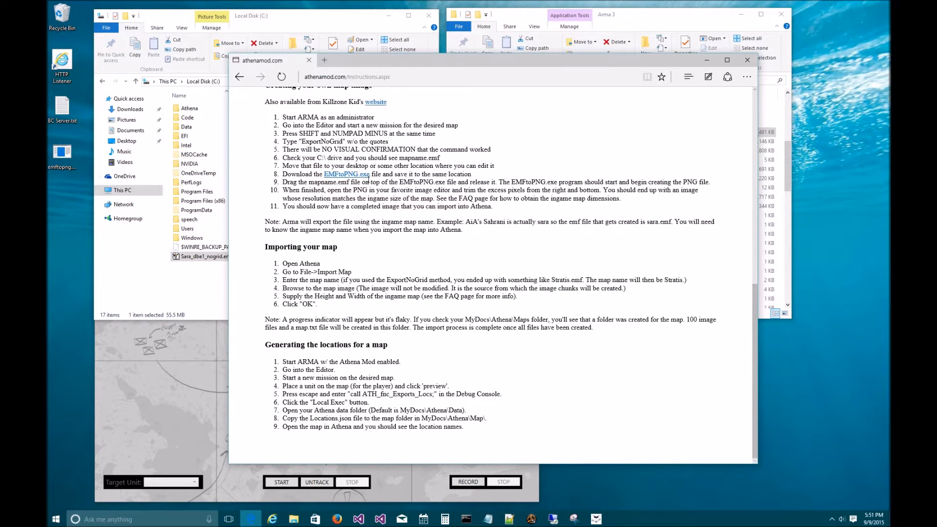
Look through the properties of emftopng.exe on the desktop, including its details, security and previous versions
{"action": "right_click", "coordinate": [62, 153]}
{"action": "left_click", "coordinate": [91, 323]}
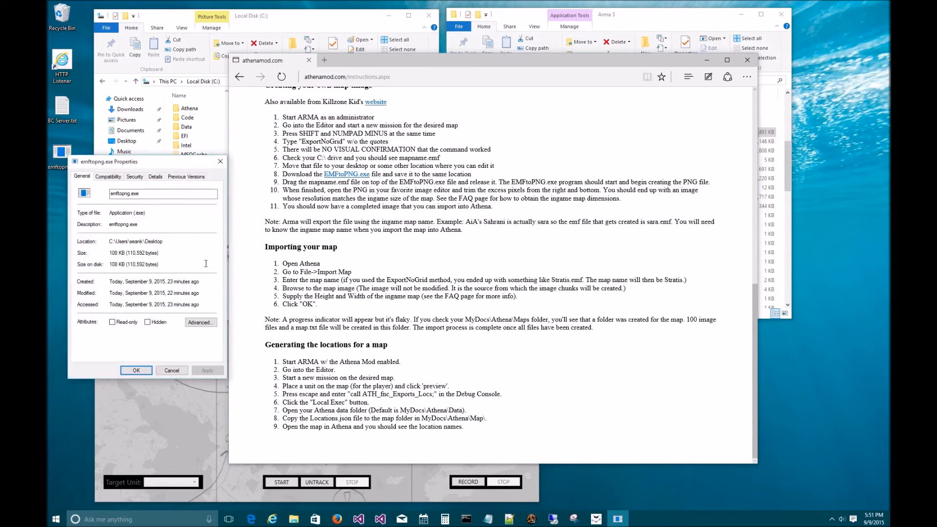
{"action": "left_click", "coordinate": [156, 176]}
{"action": "left_click", "coordinate": [137, 178]}
{"action": "left_click", "coordinate": [112, 179]}
{"action": "left_click", "coordinate": [83, 177]}
{"action": "left_click", "coordinate": [175, 179]}
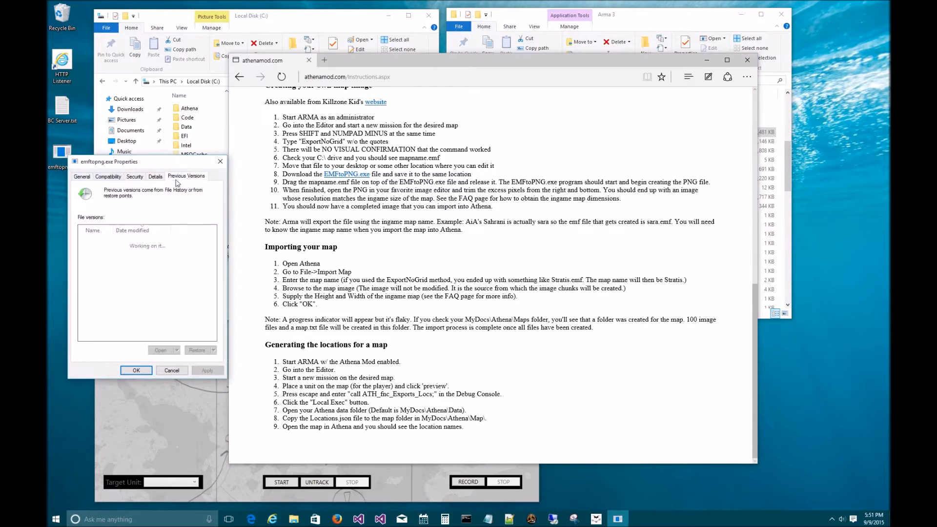
{"action": "left_click", "coordinate": [220, 161]}
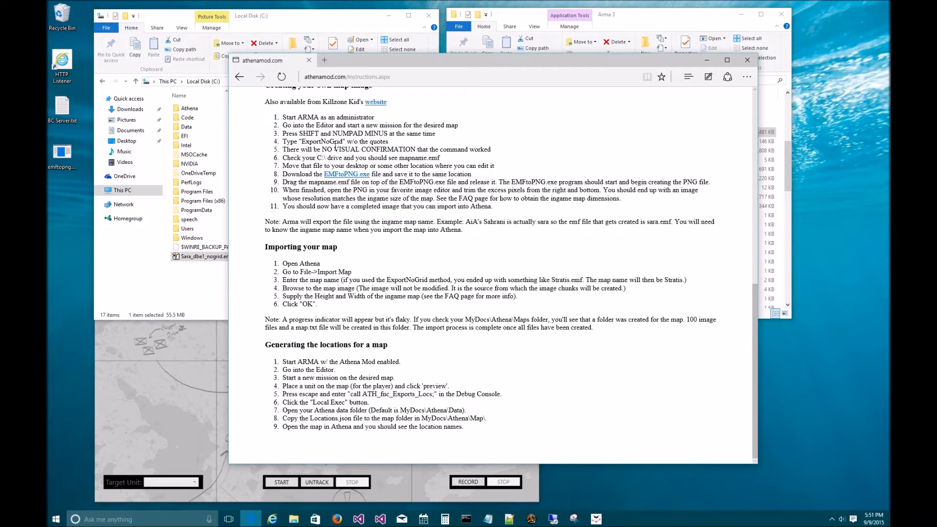
Follow the EMFtoPNG.exe download link on the instructions page, dismiss the download and move the browser window away
{"action": "left_click", "coordinate": [350, 174]}
{"action": "left_click", "coordinate": [702, 452]}
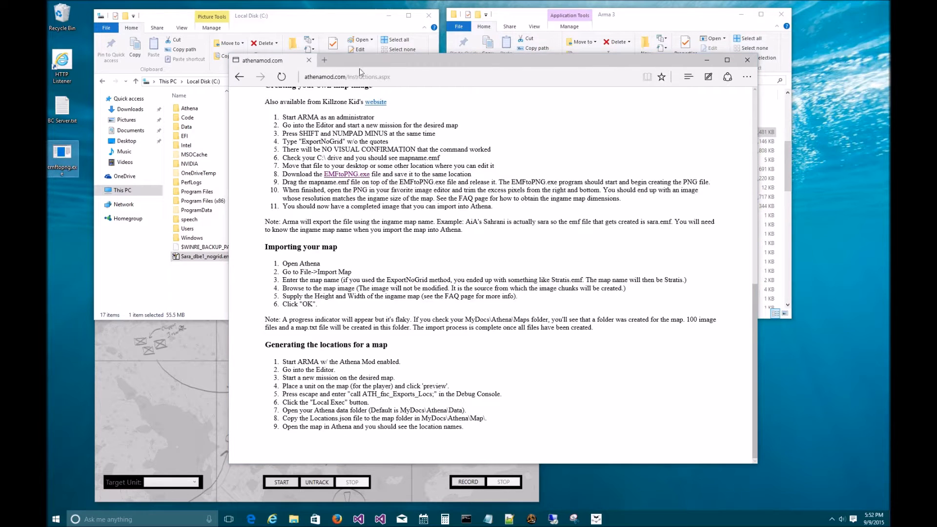
{"action": "left_click_drag", "start_coordinate": [367, 61], "coordinate": [887, 61]}
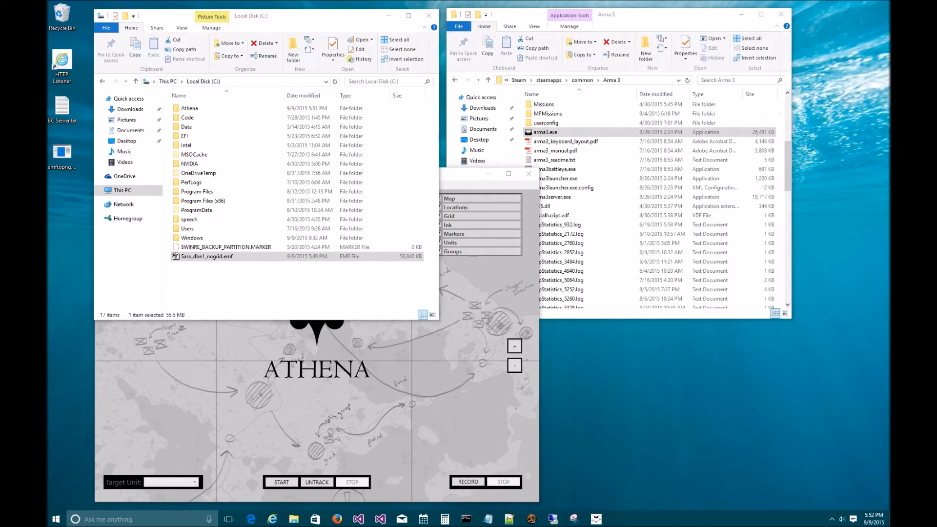
Move Sara_dbe1_nogrid.emf from the C: drive to the desktop
{"action": "left_click_drag", "start_coordinate": [196, 258], "coordinate": [67, 224]}
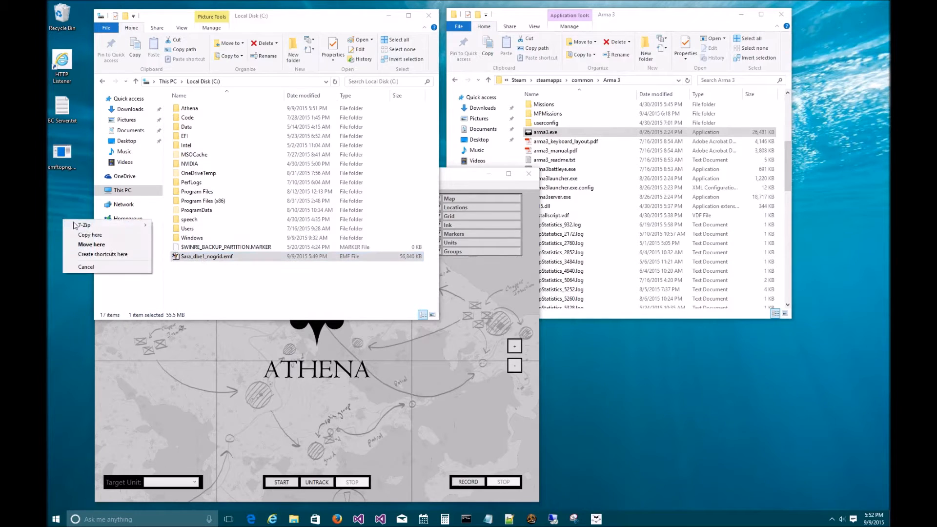
{"action": "left_click", "coordinate": [107, 244]}
{"action": "left_click", "coordinate": [432, 203]}
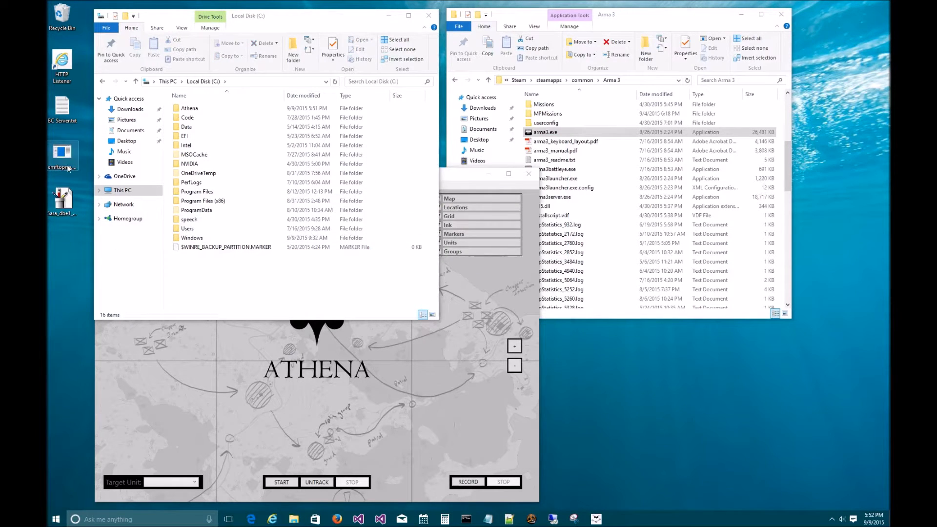
Convert Sara_dbe1_nogrid.emf to PNG with emftopng.exe on the desktop and check the output file
{"action": "left_click_drag", "start_coordinate": [63, 201], "coordinate": [63, 157]}
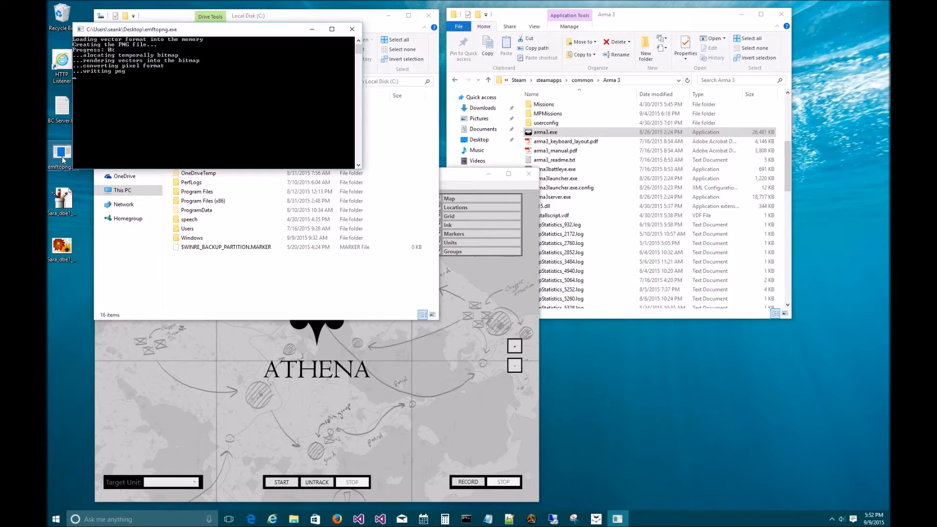
{"action": "left_click_drag", "start_coordinate": [135, 32], "coordinate": [147, 83]}
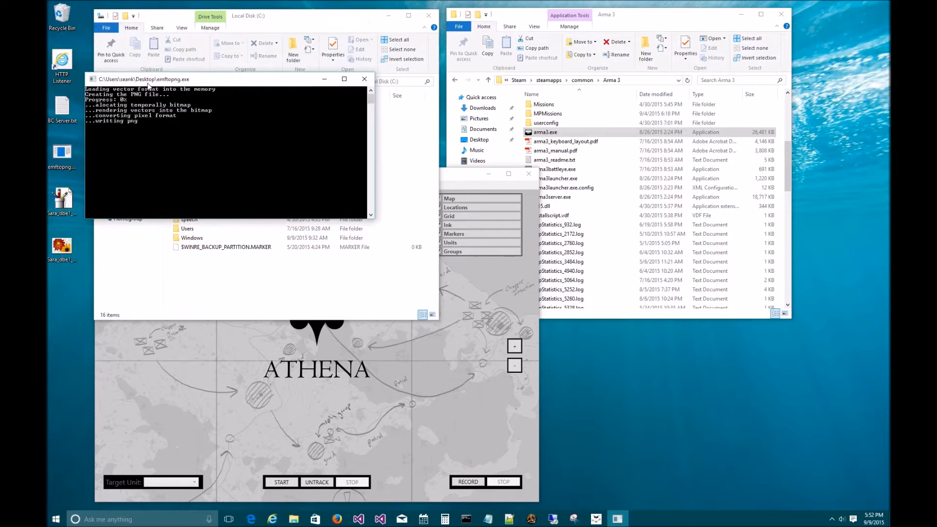
{"action": "left_click", "coordinate": [62, 199]}
{"action": "left_click", "coordinate": [62, 252]}
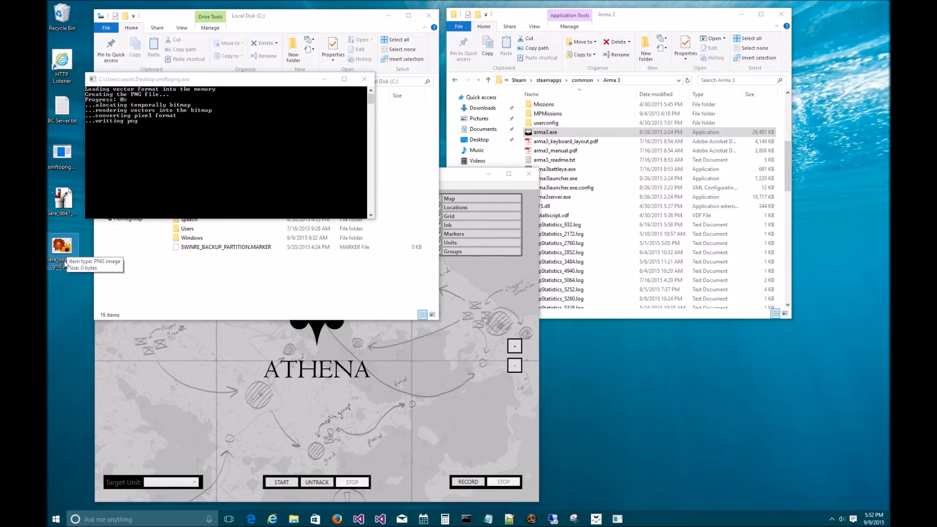
Monitor the emftopng.exe conversion in Task Manager alongside the EMF and PNG files on the desktop
{"action": "right_click", "coordinate": [654, 523]}
{"action": "left_click", "coordinate": [685, 492]}
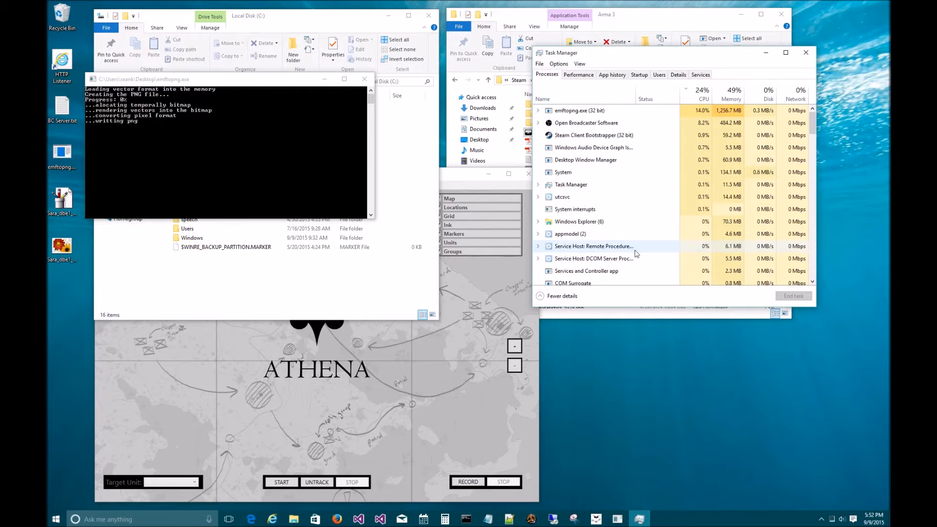
{"action": "left_click", "coordinate": [63, 200]}
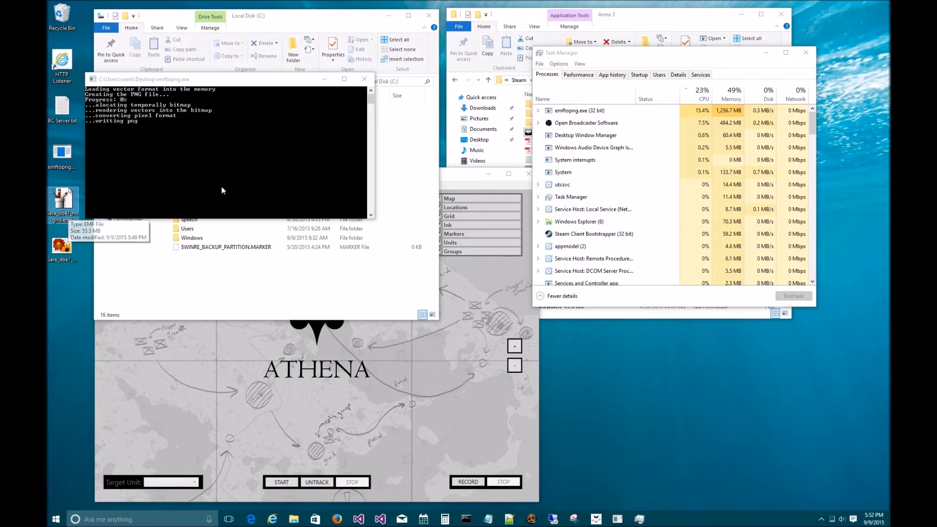
{"action": "left_click_drag", "start_coordinate": [714, 62], "coordinate": [625, 89]}
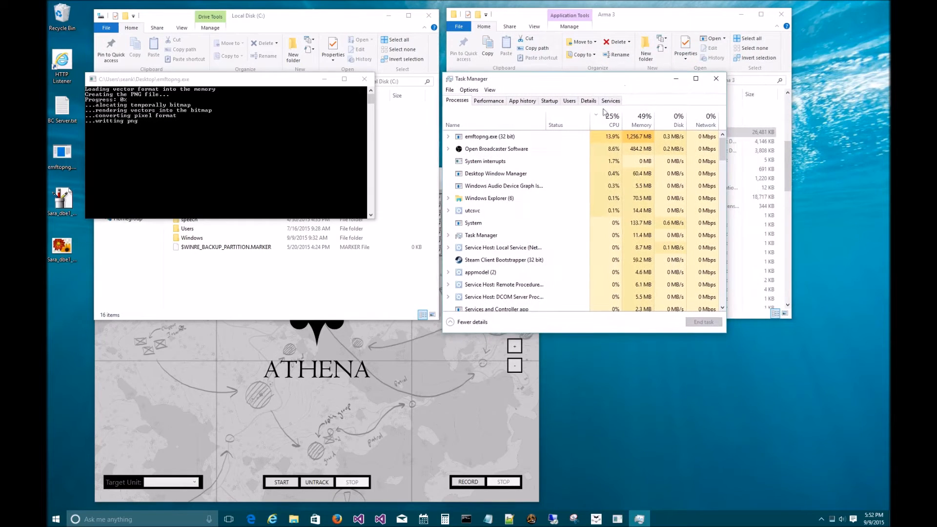
{"action": "left_click", "coordinate": [493, 138]}
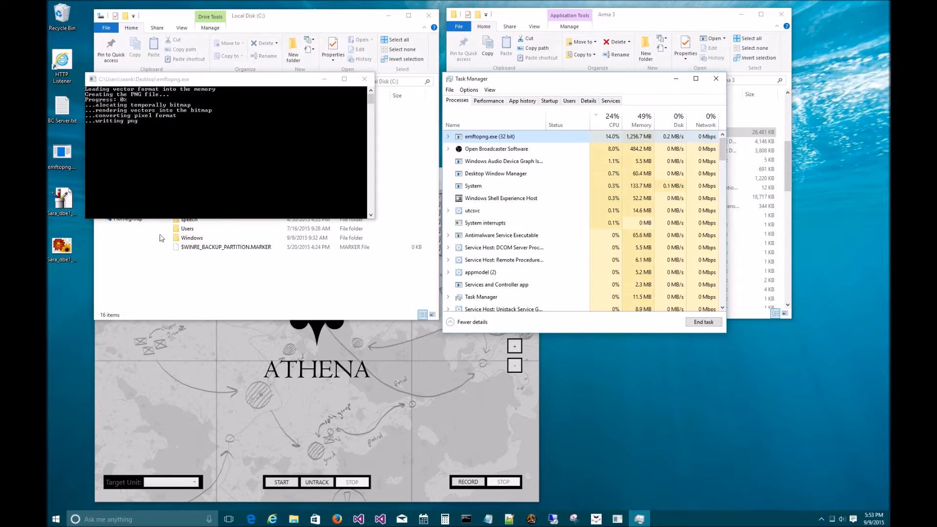
{"action": "left_click", "coordinate": [66, 205]}
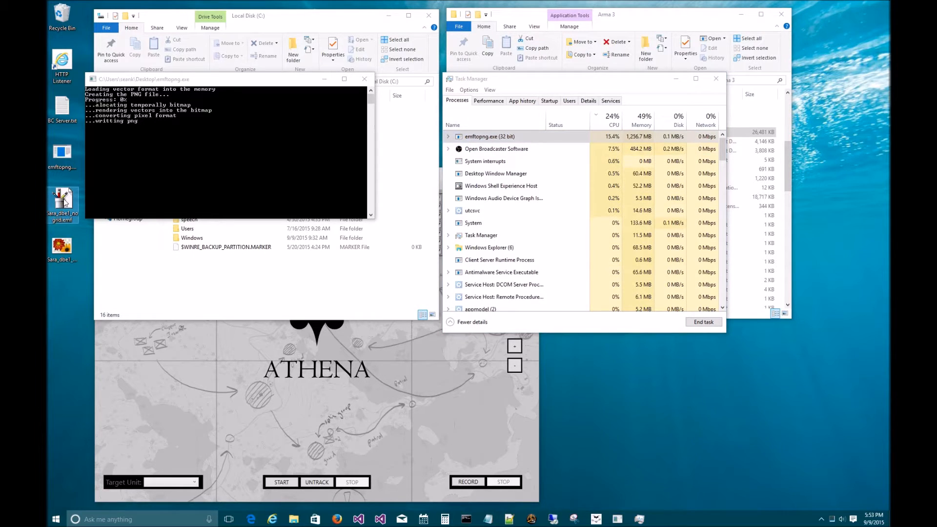
{"action": "left_click", "coordinate": [62, 248]}
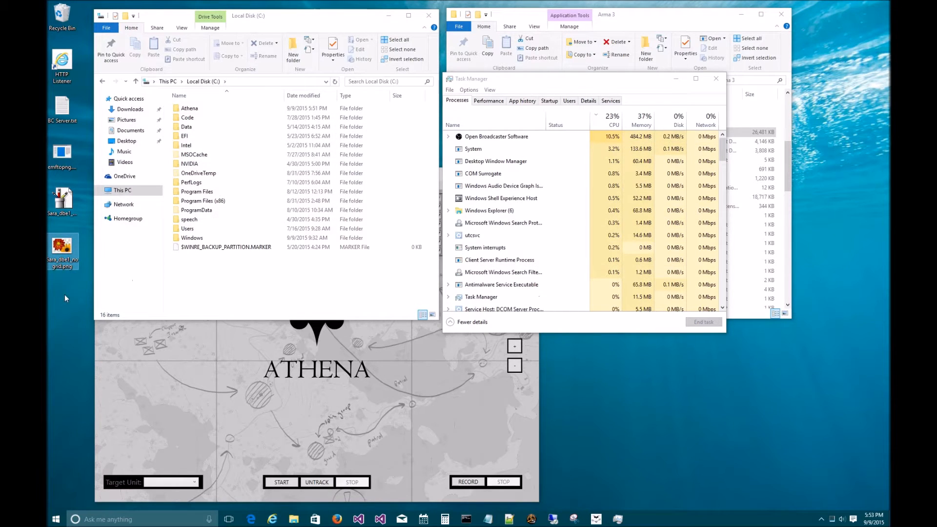
Open Sara_dbe1_nogrid.png in Windows Photo Viewer and enlarge the viewer window
{"action": "double_click", "coordinate": [62, 251]}
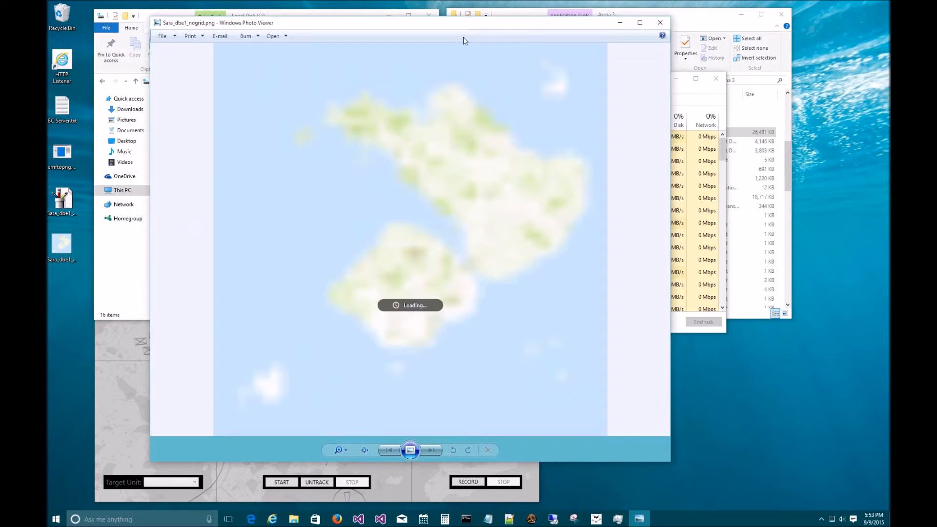
{"action": "left_click_drag", "start_coordinate": [464, 27], "coordinate": [486, 41]}
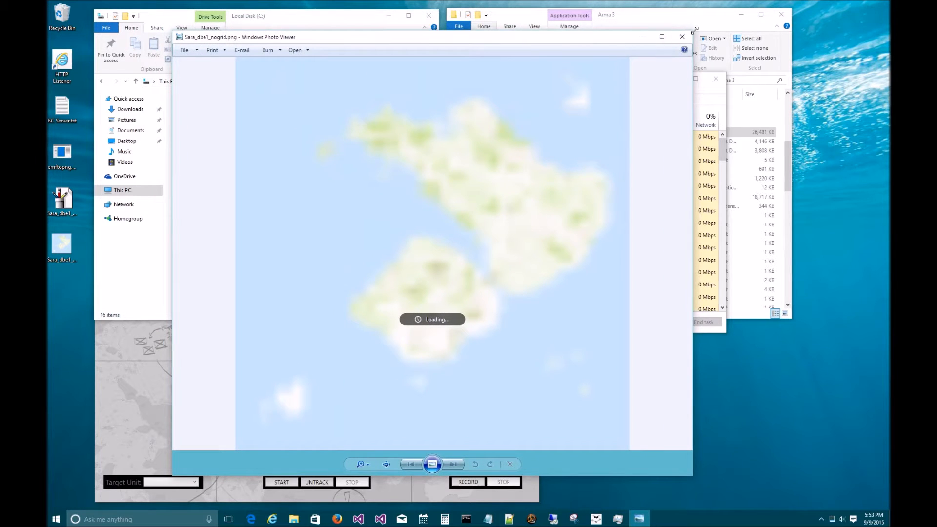
{"action": "left_click_drag", "start_coordinate": [693, 30], "coordinate": [708, 19]}
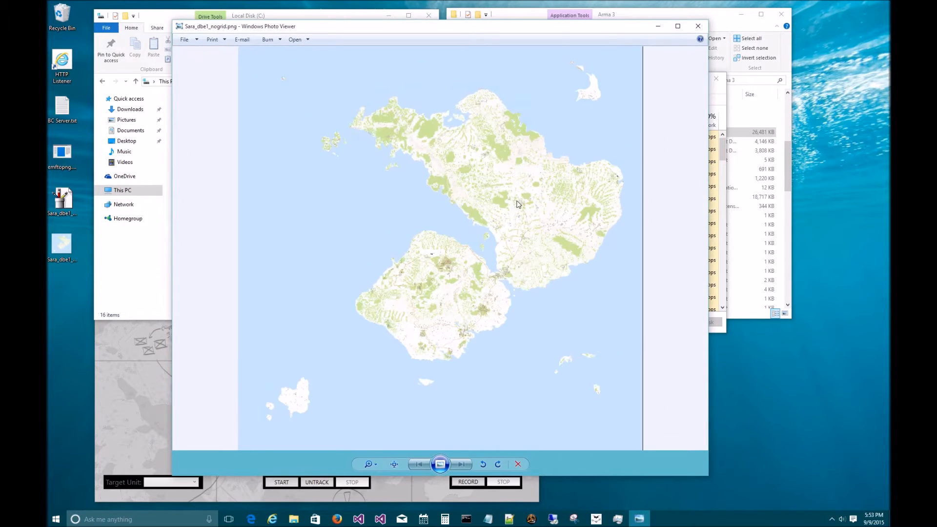
Examine the converted map image up close, checking the detail of its roads, buildings and vegetation
{"action": "scroll", "coordinate": [518, 204], "scroll_direction": "up", "scroll_amount": 2}
{"action": "scroll", "coordinate": [520, 205], "scroll_direction": "down", "scroll_amount": 2}
{"action": "scroll", "coordinate": [511, 241], "scroll_direction": "up", "scroll_amount": 5}
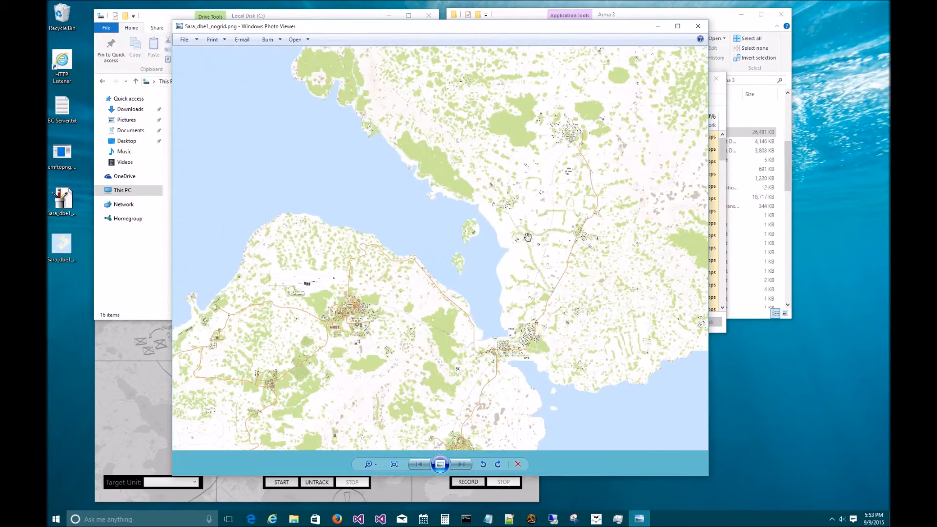
{"action": "scroll", "coordinate": [536, 232], "scroll_direction": "up", "scroll_amount": 3}
{"action": "scroll", "coordinate": [537, 232], "scroll_direction": "down", "scroll_amount": 1}
{"action": "scroll", "coordinate": [537, 233], "scroll_direction": "up", "scroll_amount": 4}
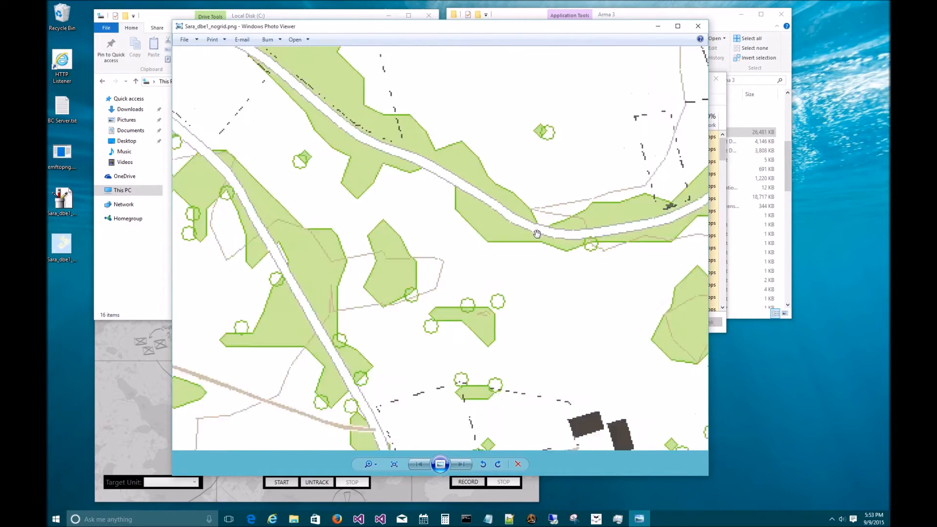
{"action": "scroll", "coordinate": [536, 233], "scroll_direction": "down", "scroll_amount": 4}
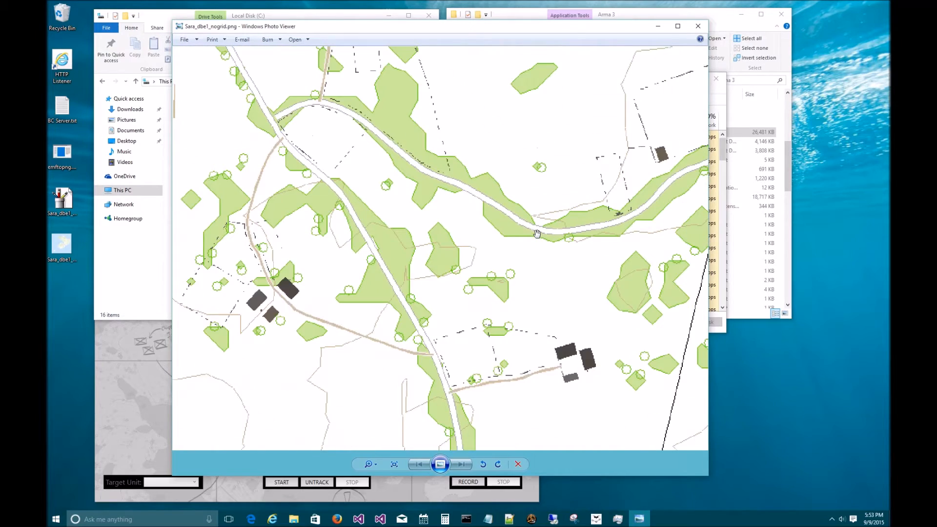
View the coastline and the whole island in the converted map image, and close the photo viewer
{"action": "scroll", "coordinate": [537, 233], "scroll_direction": "down", "scroll_amount": 8}
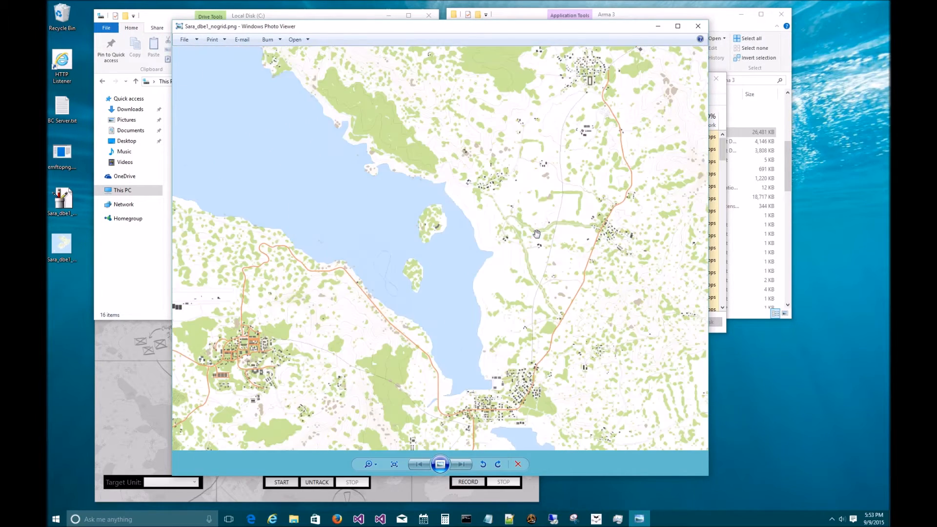
{"action": "left_click_drag", "start_coordinate": [578, 179], "coordinate": [589, 180]}
{"action": "left_click_drag", "start_coordinate": [295, 253], "coordinate": [391, 160]}
{"action": "scroll", "coordinate": [391, 160], "scroll_direction": "down", "scroll_amount": 8}
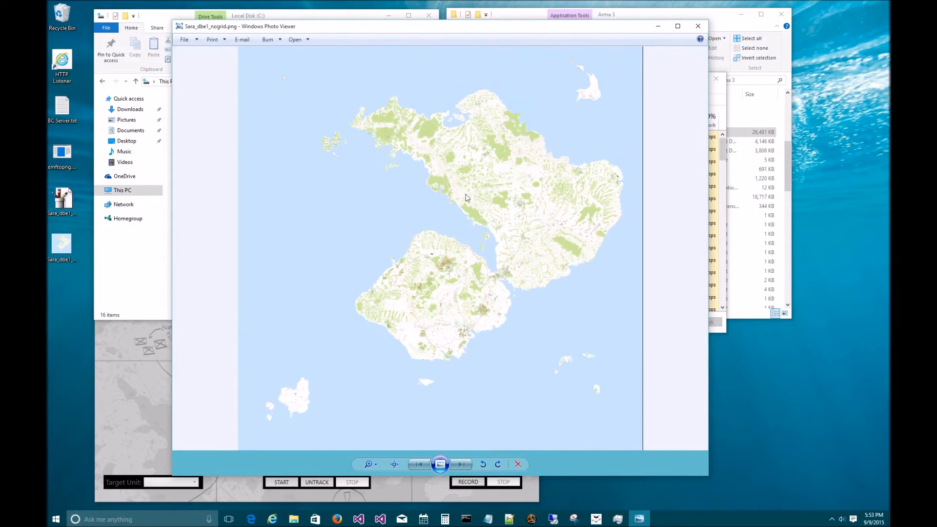
{"action": "left_click", "coordinate": [695, 29]}
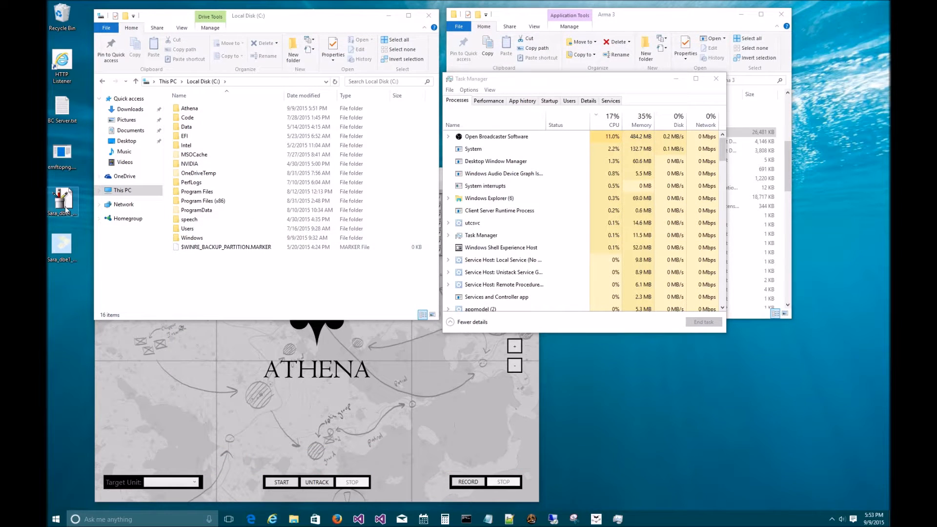
Check the pixel width and height of Sara_dbe1_nogrid.png in its detailed file properties
{"action": "right_click", "coordinate": [60, 248]}
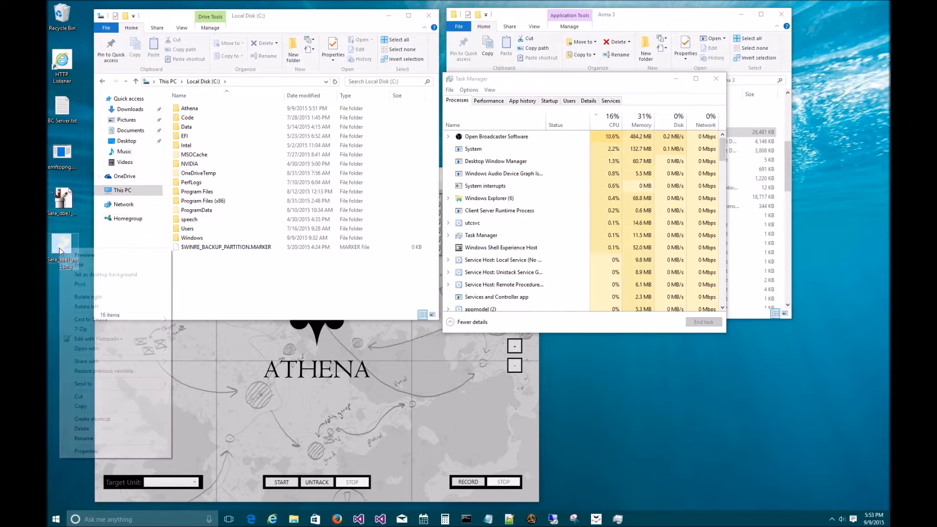
{"action": "left_click", "coordinate": [88, 451]}
{"action": "left_click", "coordinate": [120, 270]}
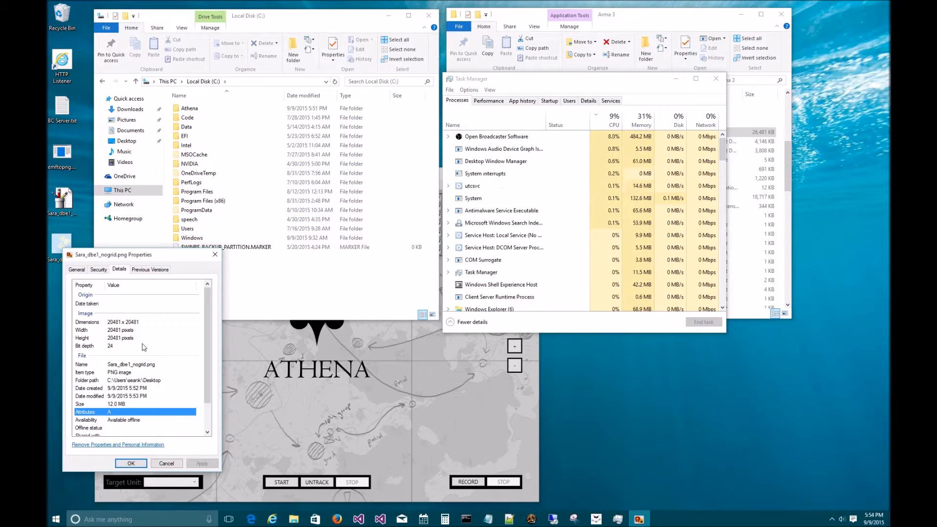
{"action": "left_click", "coordinate": [131, 332]}
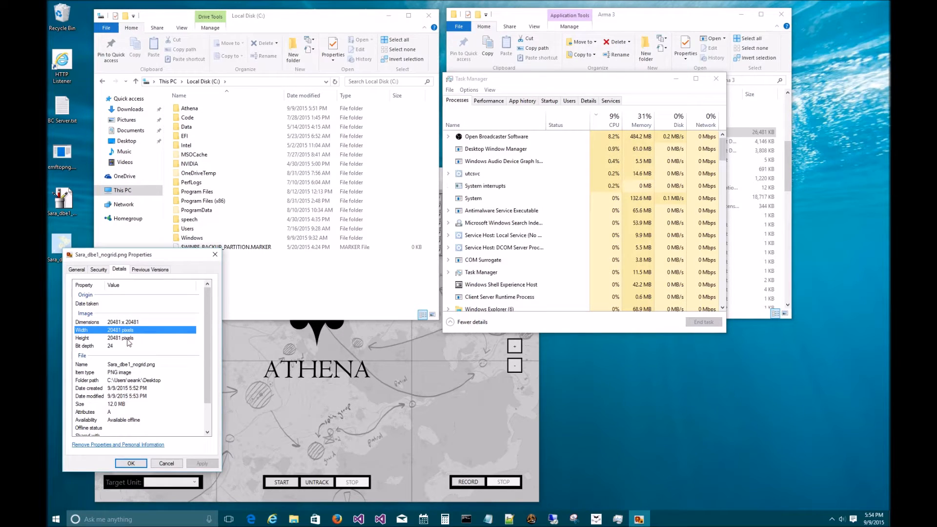
{"action": "right_click", "coordinate": [59, 239]}
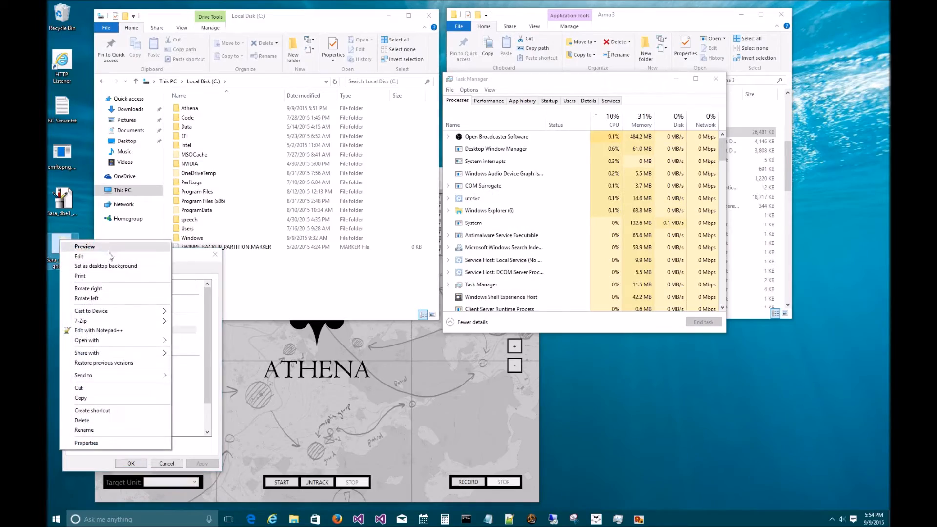
{"action": "left_click", "coordinate": [111, 335]}
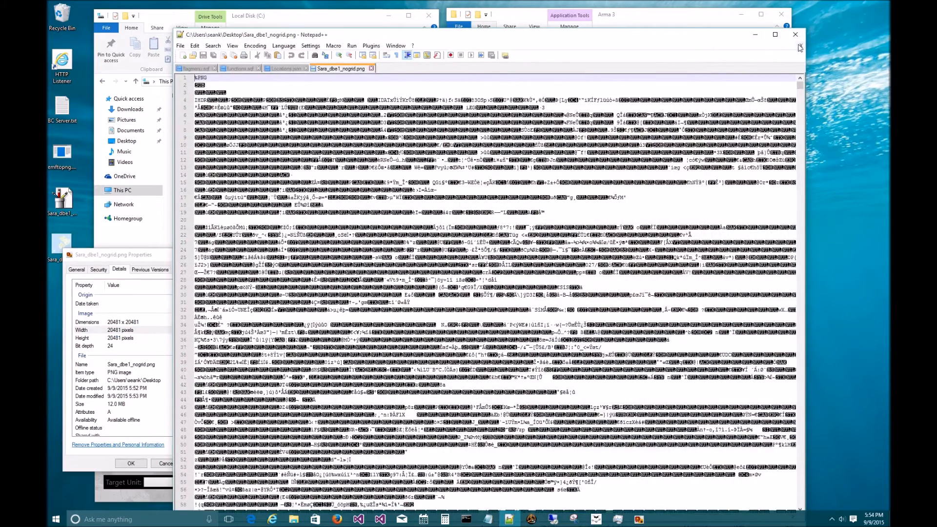
{"action": "left_click", "coordinate": [796, 36]}
Open Sara_dbe1_nogrid.png from the desktop in paint.net
{"action": "right_click", "coordinate": [59, 244]}
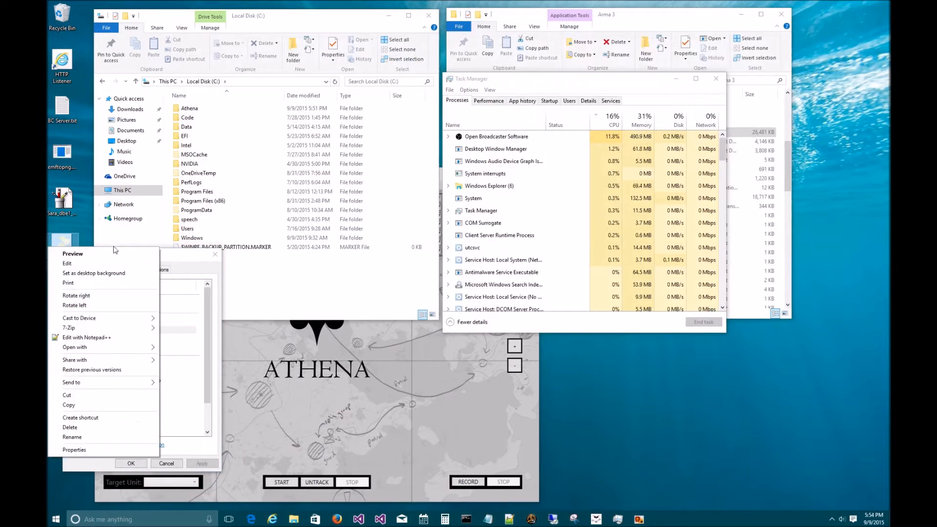
{"action": "mouse_move", "coordinate": [112, 347]}
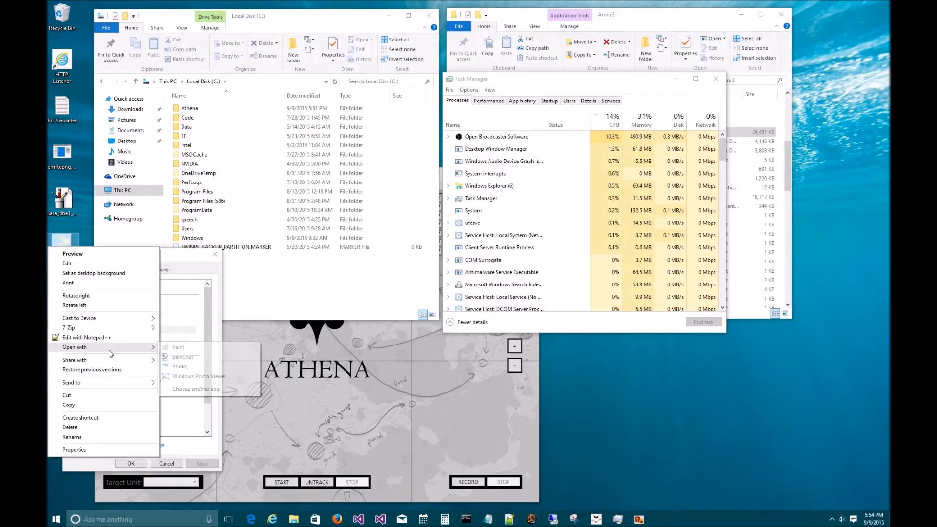
{"action": "left_click", "coordinate": [182, 359]}
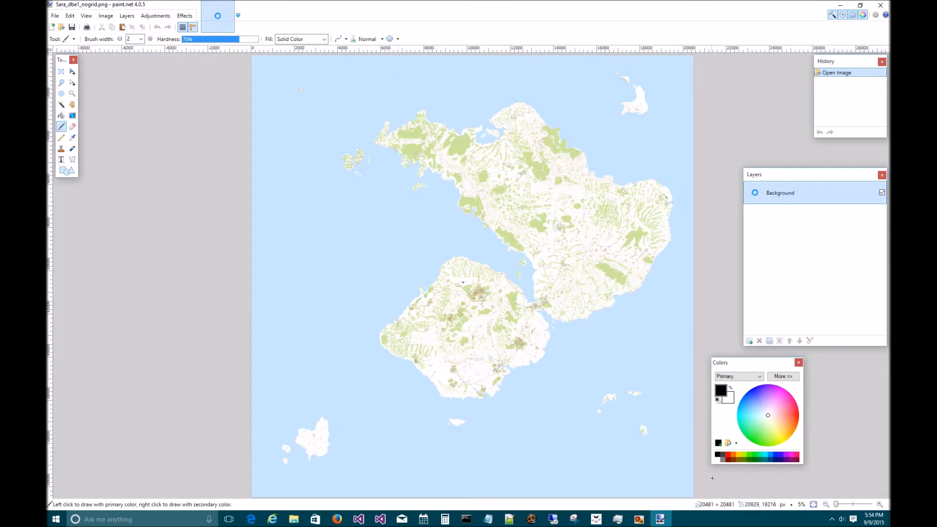
Select a 20480 × 20480 pixel rectangle starting at 0, 0 and crop the map image to that selection
{"action": "scroll", "coordinate": [551, 486], "scroll_direction": "up", "scroll_amount": 3}
{"action": "left_click_drag", "start_coordinate": [746, 495], "coordinate": [830, 495]}
{"action": "left_click_drag", "start_coordinate": [887, 451], "coordinate": [887, 477]}
{"action": "scroll", "coordinate": [873, 486], "scroll_direction": "up", "scroll_amount": 4}
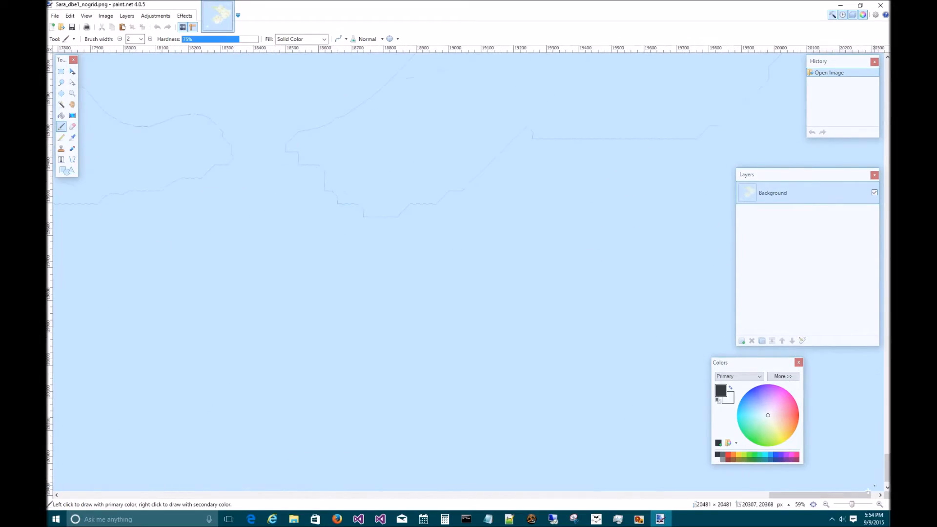
{"action": "scroll", "coordinate": [872, 498], "scroll_direction": "up", "scroll_amount": 5}
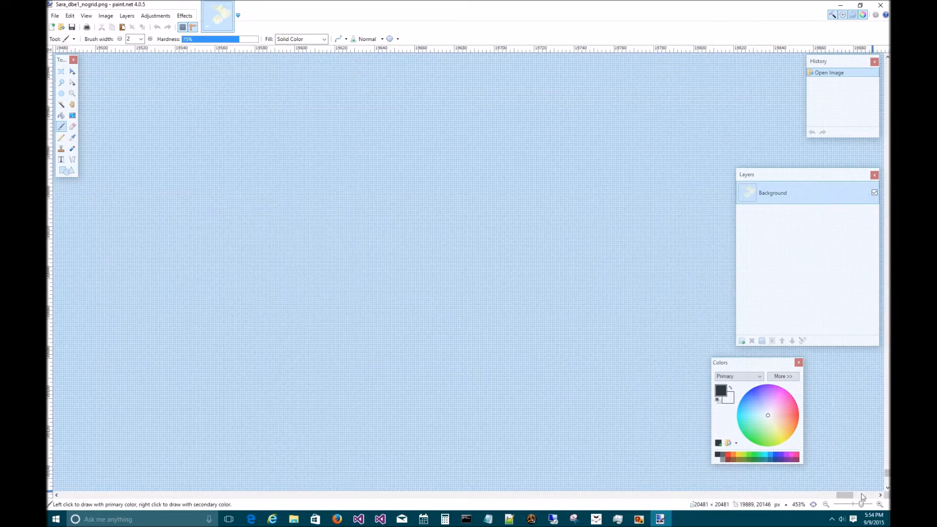
{"action": "left_click_drag", "start_coordinate": [864, 497], "coordinate": [887, 486]}
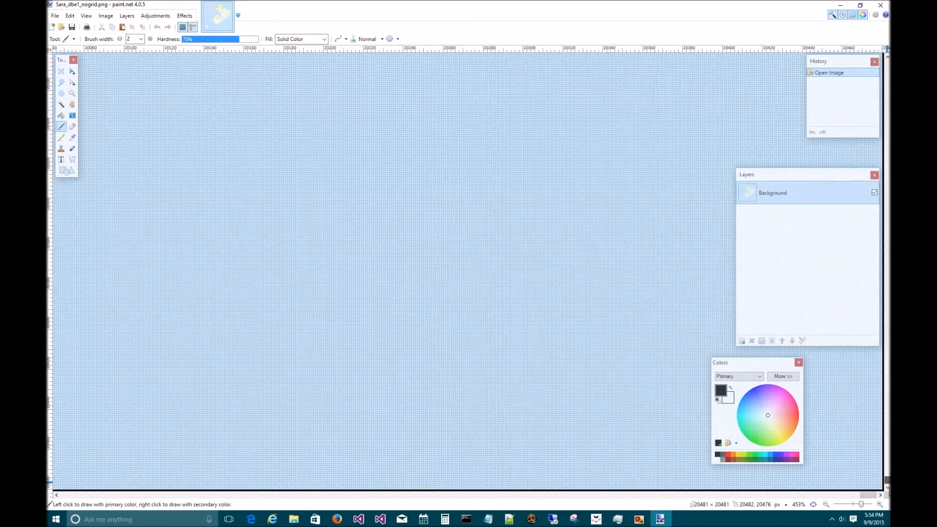
{"action": "left_click", "coordinate": [864, 470]}
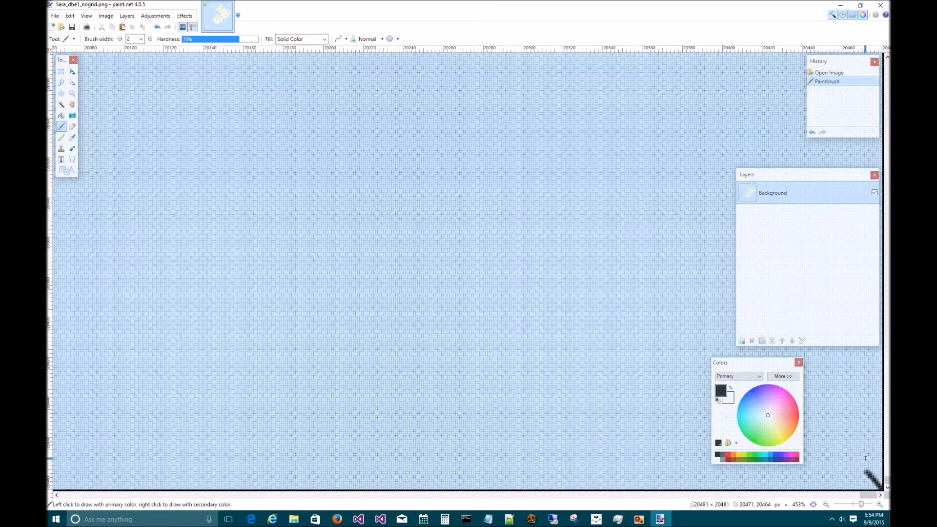
{"action": "key", "text": "ctrl+z"}
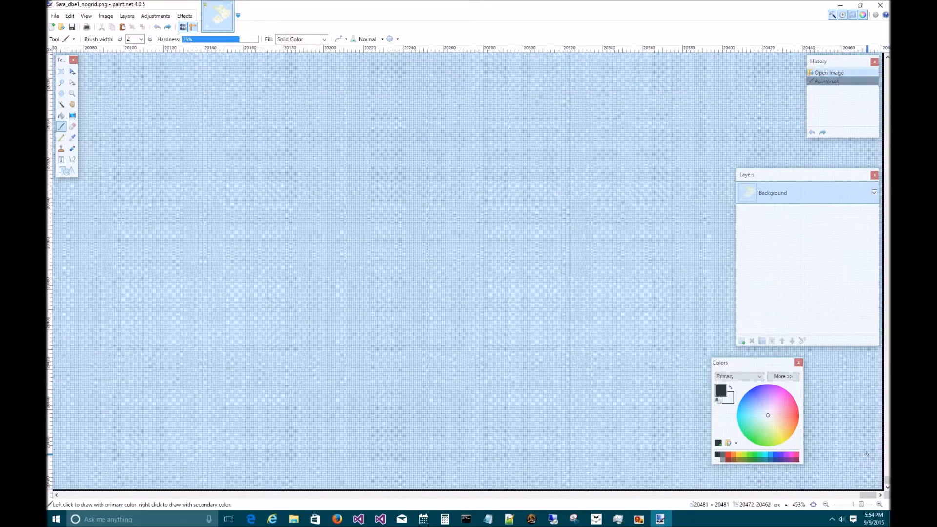
{"action": "left_click", "coordinate": [63, 72]}
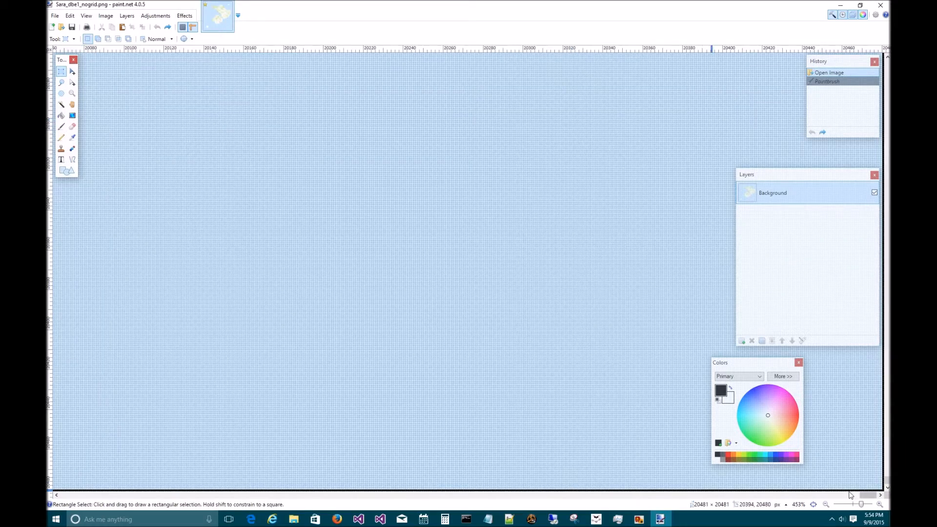
{"action": "mouse_move", "coordinate": [882, 489]}
{"action": "left_mouse_down"}
{"action": "mouse_move", "coordinate": [854, 457]}
{"action": "mouse_move", "coordinate": [241, 354]}
{"action": "mouse_move", "coordinate": [141, 355]}
{"action": "mouse_move", "coordinate": [110, 237]}
{"action": "mouse_move", "coordinate": [140, 354]}
{"action": "mouse_move", "coordinate": [58, 237]}
{"action": "mouse_move", "coordinate": [64, 295]}
{"action": "mouse_move", "coordinate": [64, 58]}
{"action": "left_mouse_up"}
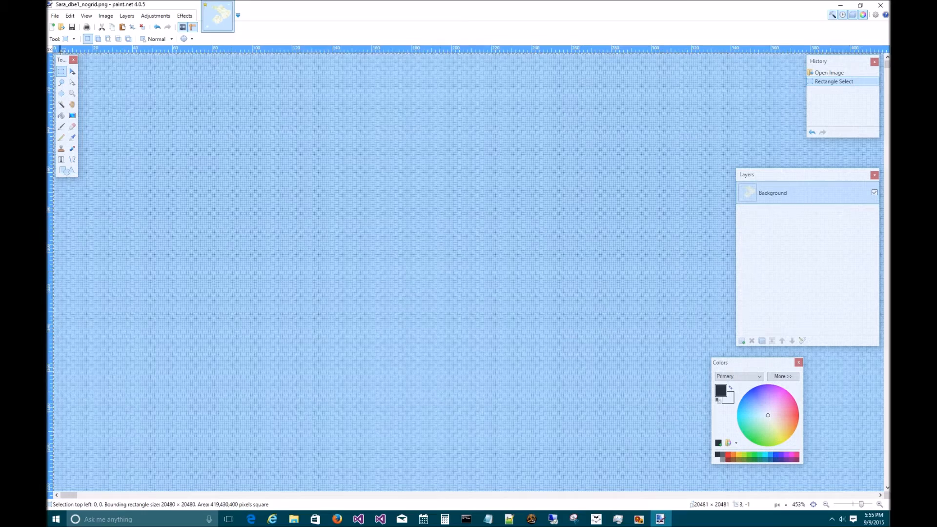
{"action": "left_click", "coordinate": [105, 16]}
{"action": "left_click", "coordinate": [130, 27]}
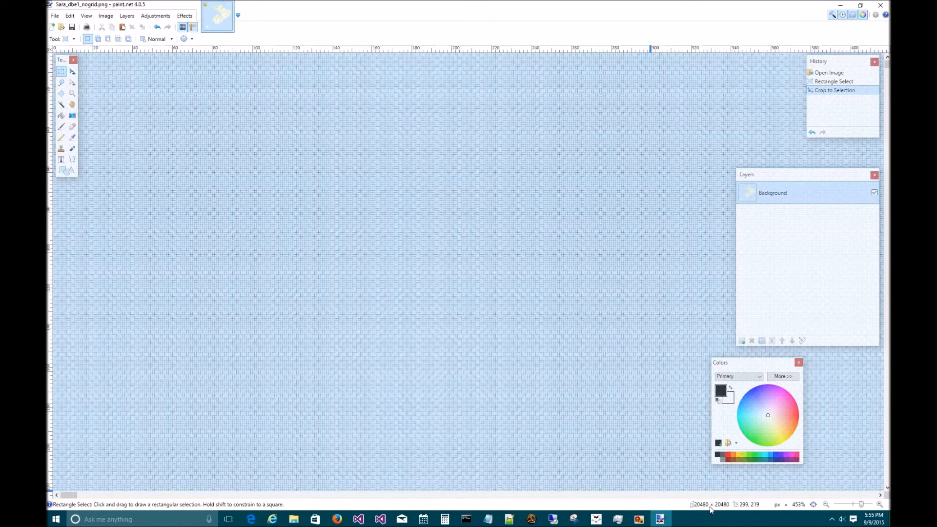
Bring up the Notepad note holding the map size, highlight 20480, and restore the paint.net window to a smaller size beside it
{"action": "left_click", "coordinate": [488, 518]}
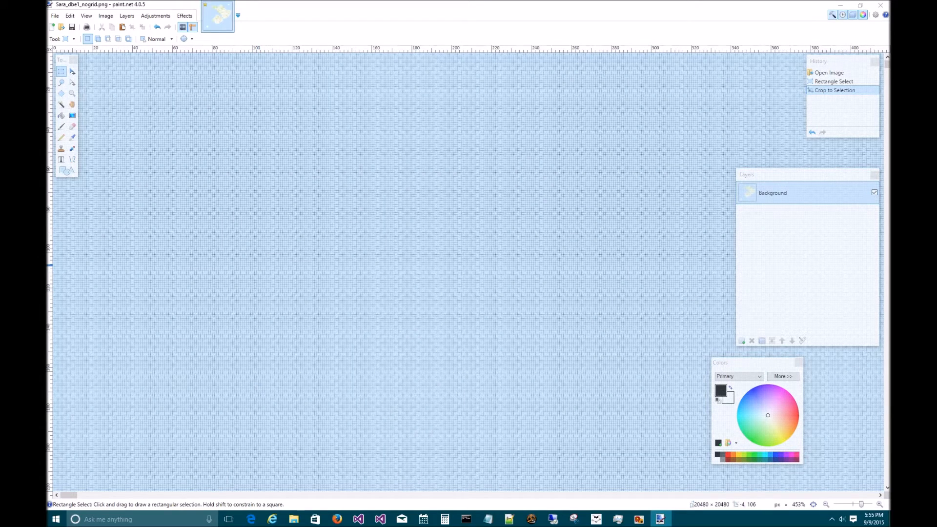
{"action": "left_click", "coordinate": [488, 519]}
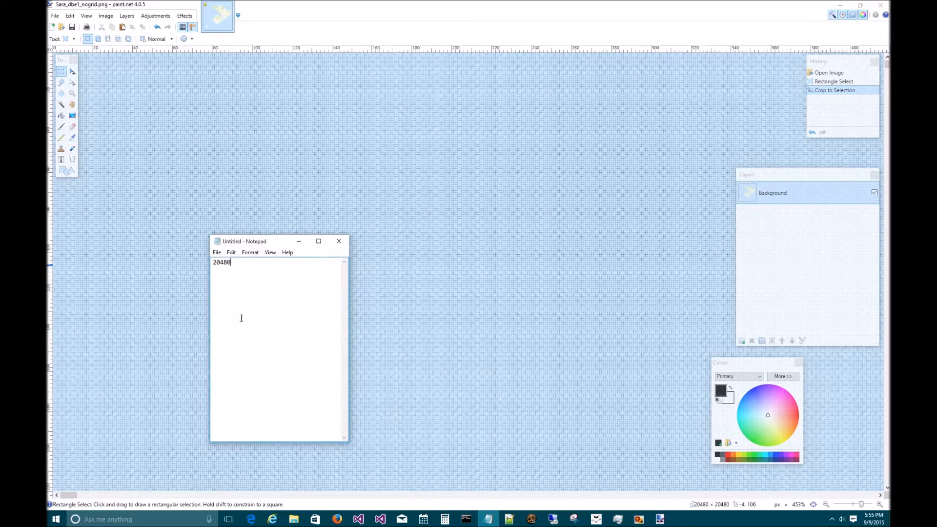
{"action": "left_click_drag", "start_coordinate": [235, 263], "coordinate": [212, 262]}
{"action": "double_click", "coordinate": [312, 10]}
{"action": "mouse_move", "coordinate": [340, 88]}
{"action": "left_mouse_down"}
{"action": "mouse_move", "coordinate": [569, 127]}
{"action": "mouse_move", "coordinate": [569, 173]}
{"action": "mouse_move", "coordinate": [565, 129]}
{"action": "left_mouse_up"}
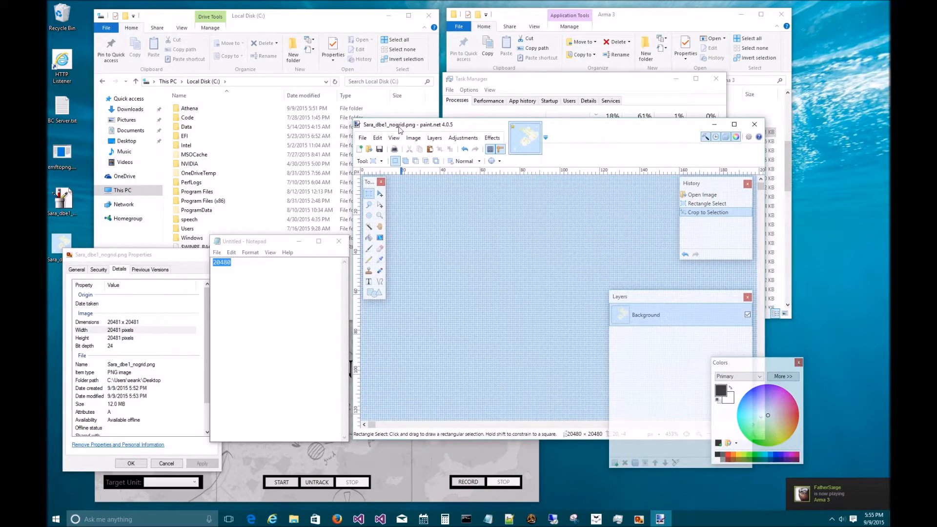
Add the world name Sara_dbe1 on a line above 20480 in the note and move Notepad clear of the image editor
{"action": "mouse_move", "coordinate": [250, 245]}
{"action": "left_mouse_down"}
{"action": "mouse_move", "coordinate": [345, 198]}
{"action": "mouse_move", "coordinate": [395, 142]}
{"action": "left_mouse_up"}
{"action": "left_click", "coordinate": [385, 161]}
{"action": "key", "text": "Home"}
{"action": "key", "text": "Return"}
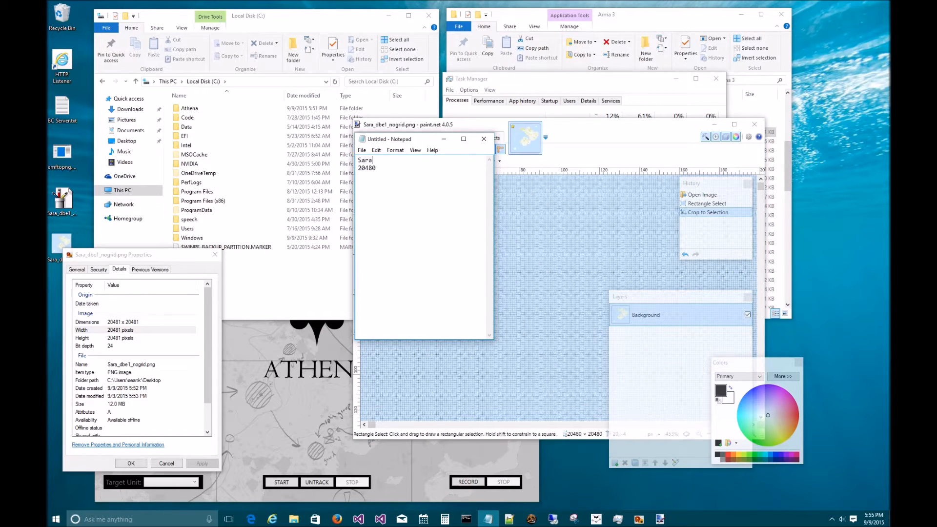
{"action": "type", "text": "Sara_dbe1"}
{"action": "left_click_drag", "start_coordinate": [395, 160], "coordinate": [357, 168]}
{"action": "mouse_move", "coordinate": [416, 143]}
{"action": "left_mouse_down"}
{"action": "mouse_move", "coordinate": [375, 137]}
{"action": "mouse_move", "coordinate": [814, 163]}
{"action": "mouse_move", "coordinate": [713, 185]}
{"action": "left_mouse_up"}
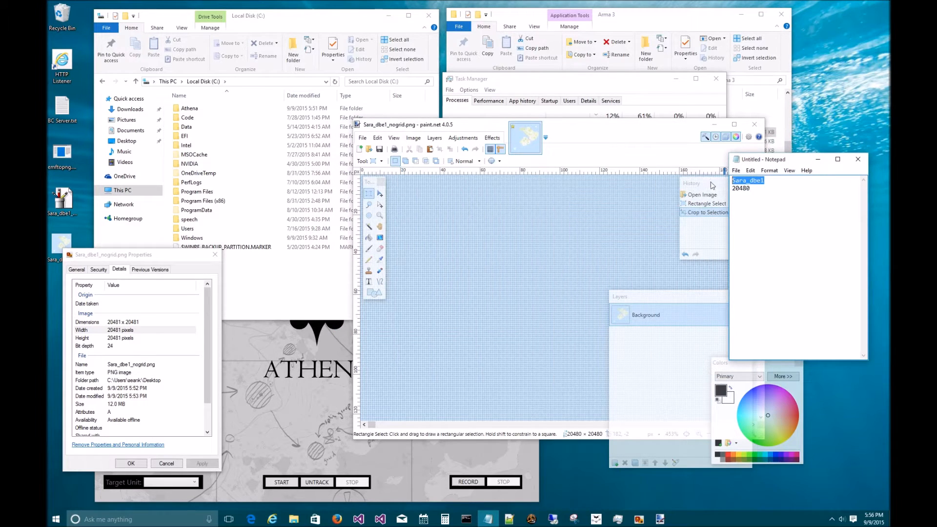
{"action": "left_click", "coordinate": [766, 184]}
{"action": "left_click", "coordinate": [58, 246]}
{"action": "left_click", "coordinate": [59, 205]}
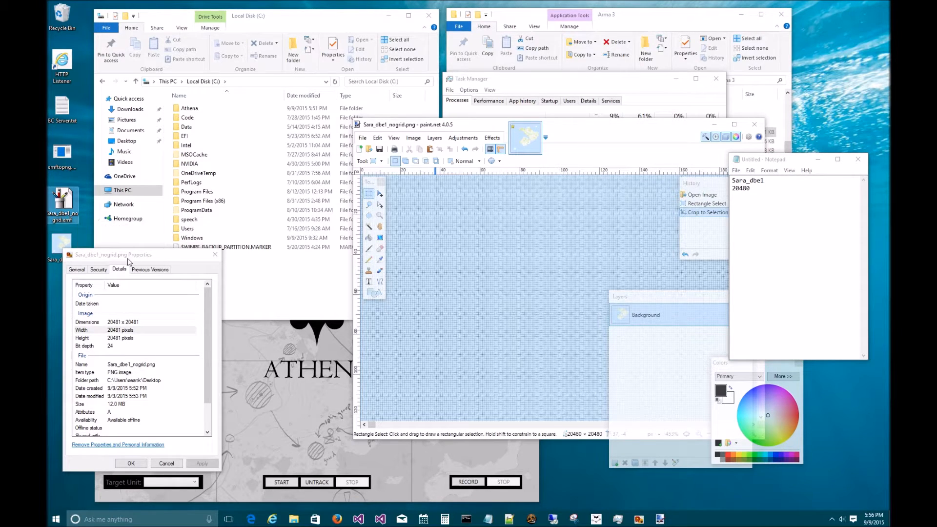
{"action": "left_click_drag", "start_coordinate": [127, 259], "coordinate": [120, 264]}
{"action": "left_click", "coordinate": [756, 188]}
{"action": "key", "text": "ctrl+a"}
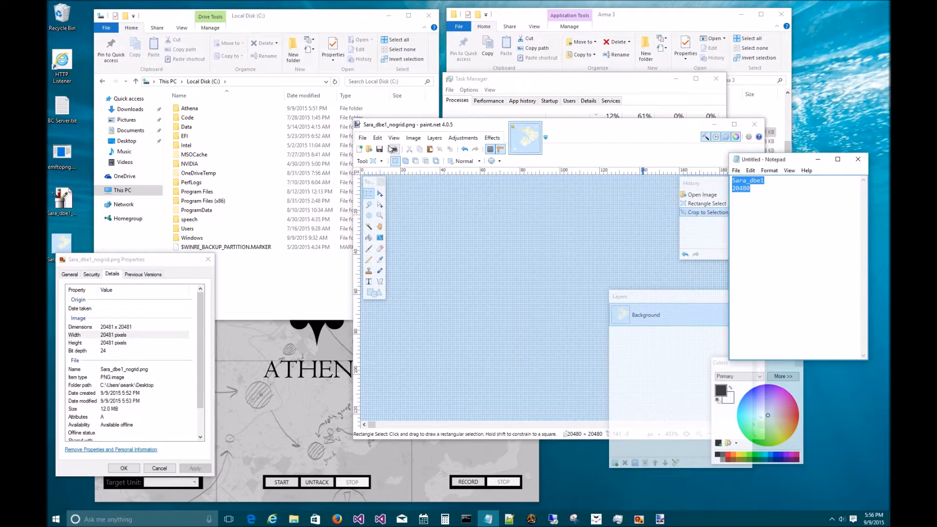
Save the cropped map PNG at 24-bit depth and close the file's properties window
{"action": "left_click", "coordinate": [380, 149]}
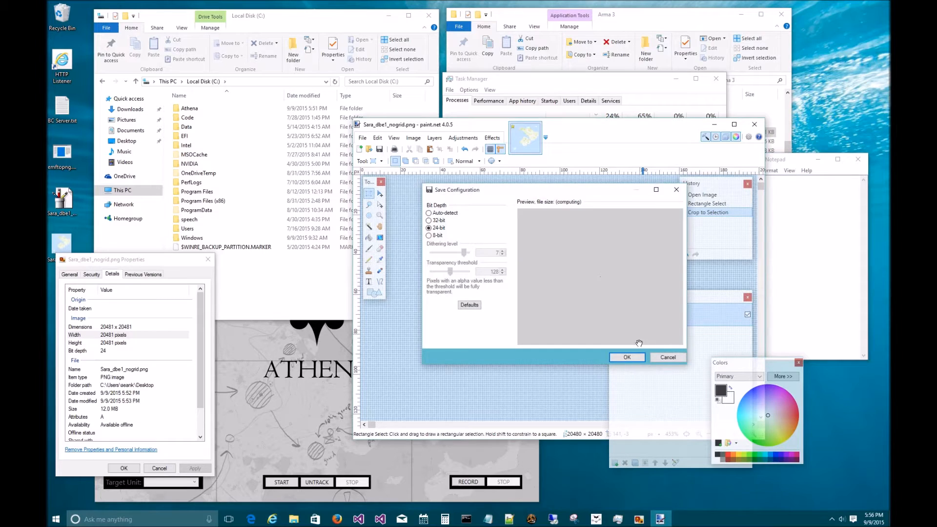
{"action": "left_click", "coordinate": [628, 357]}
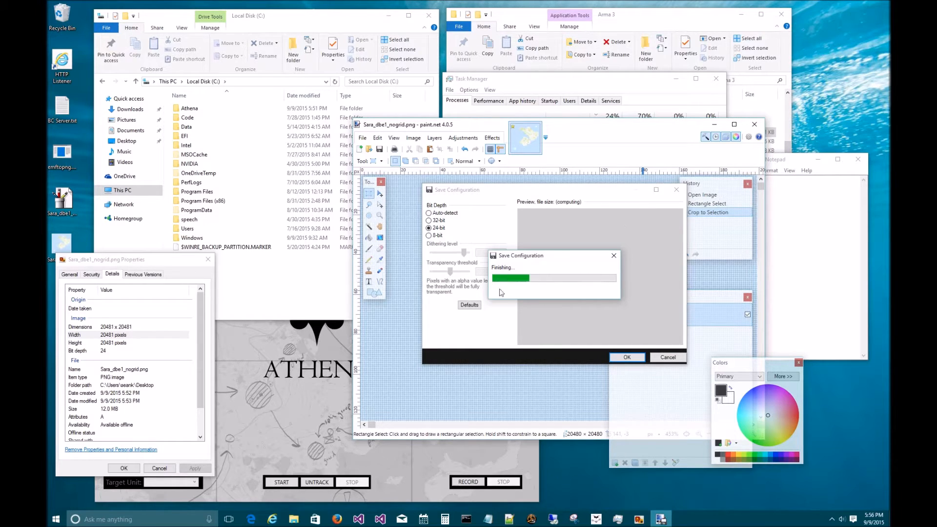
{"action": "left_click", "coordinate": [208, 259]}
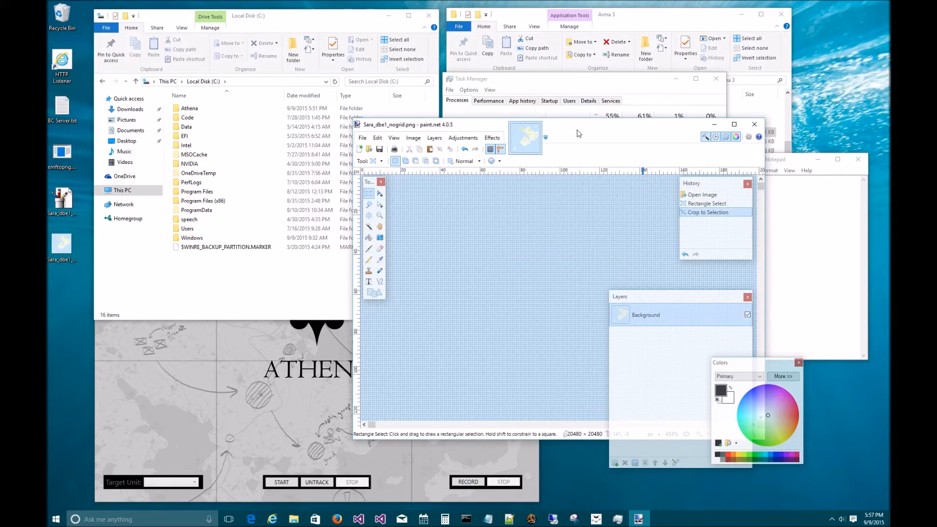
Maximize the paint.net window and examine the terrain, contour lines and buildings of the cropped map
{"action": "mouse_move", "coordinate": [577, 133]}
{"action": "left_mouse_down"}
{"action": "mouse_move", "coordinate": [551, 138]}
{"action": "mouse_move", "coordinate": [425, 1]}
{"action": "left_mouse_up"}
{"action": "key", "text": "ctrl+b"}
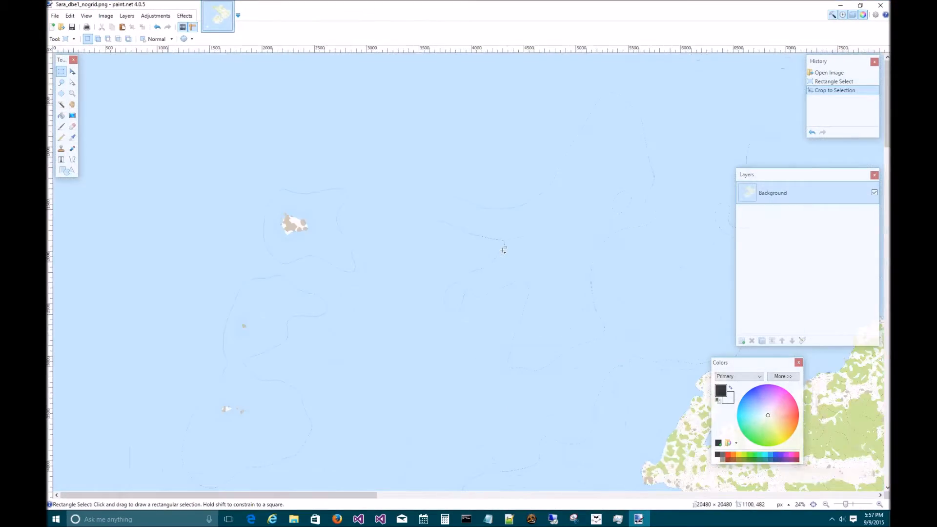
{"action": "scroll", "coordinate": [583, 208], "scroll_direction": "up", "scroll_amount": 10}
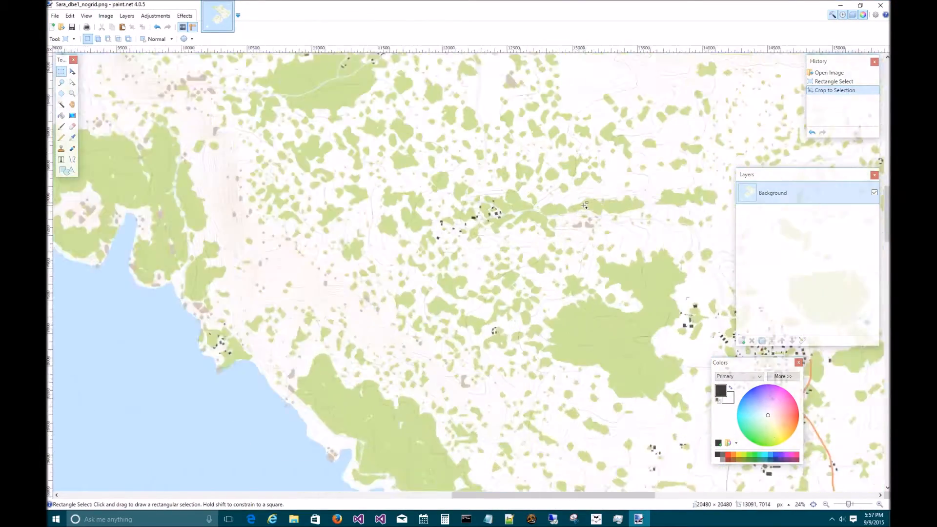
{"action": "scroll", "coordinate": [521, 222], "scroll_direction": "down", "scroll_amount": 3}
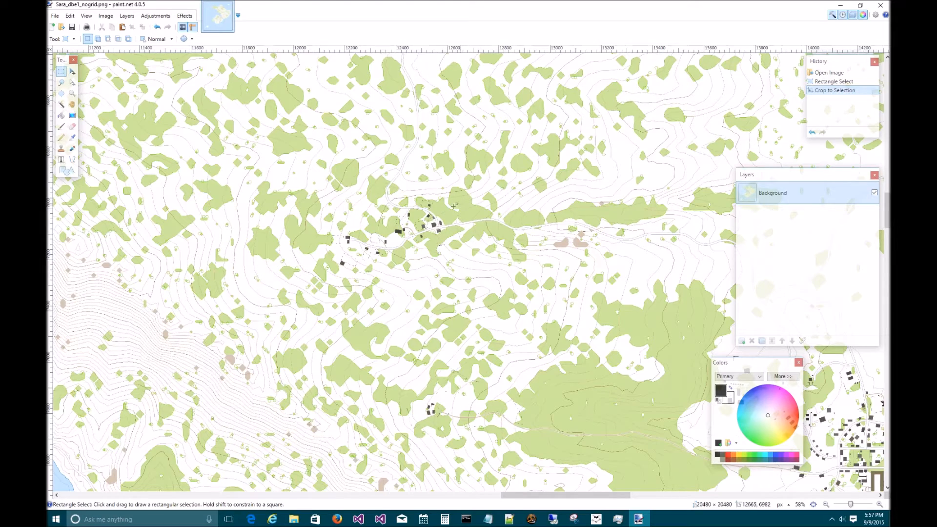
{"action": "scroll", "coordinate": [439, 206], "scroll_direction": "down", "scroll_amount": 3}
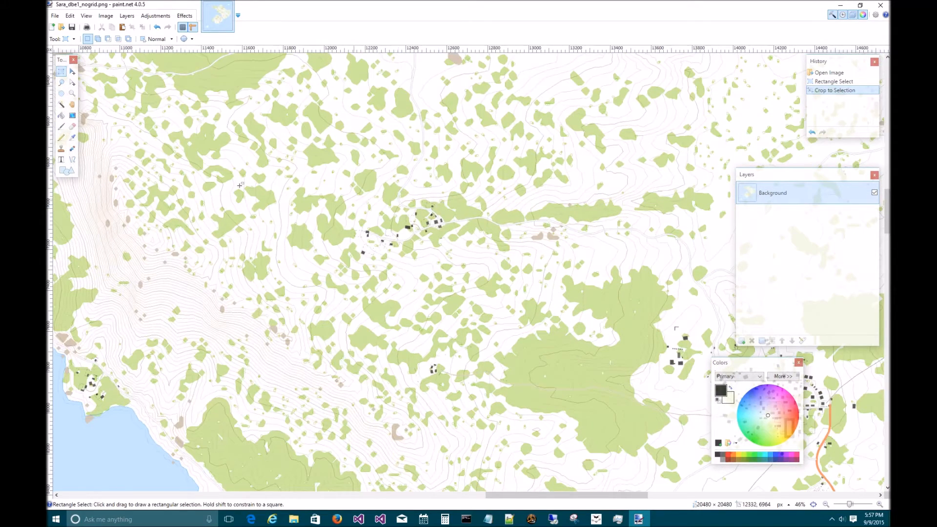
Draw a rectangle outline about 820 × 611 pixels around the small settlement on the map
{"action": "left_click", "coordinate": [61, 127]}
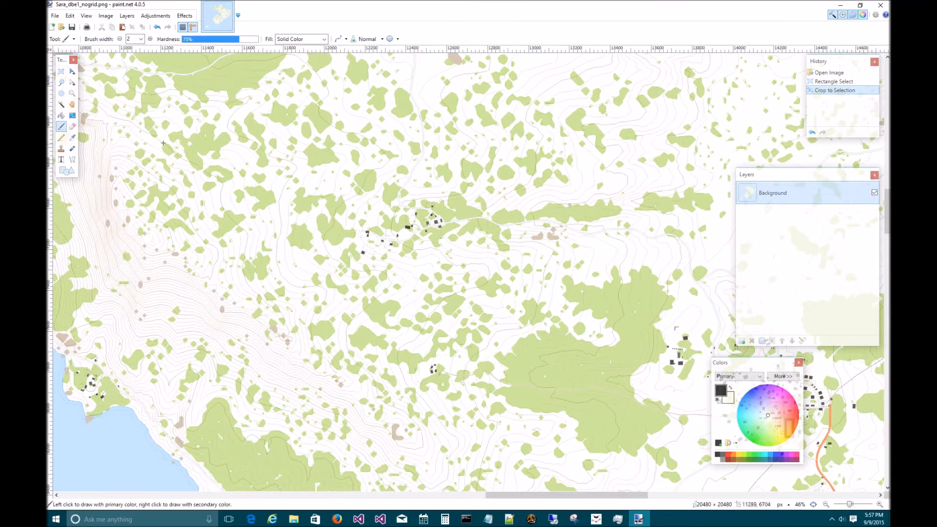
{"action": "left_click", "coordinate": [65, 171]}
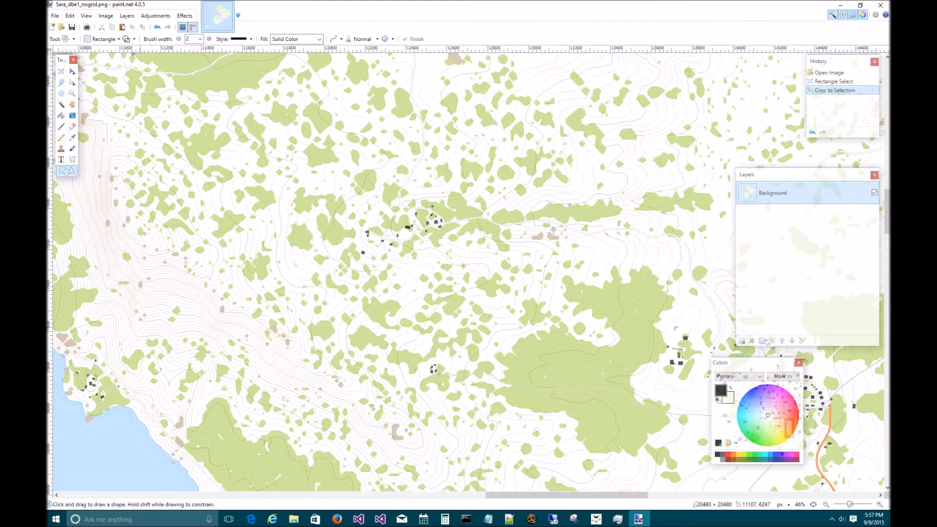
{"action": "left_click_drag", "start_coordinate": [329, 161], "coordinate": [497, 285]}
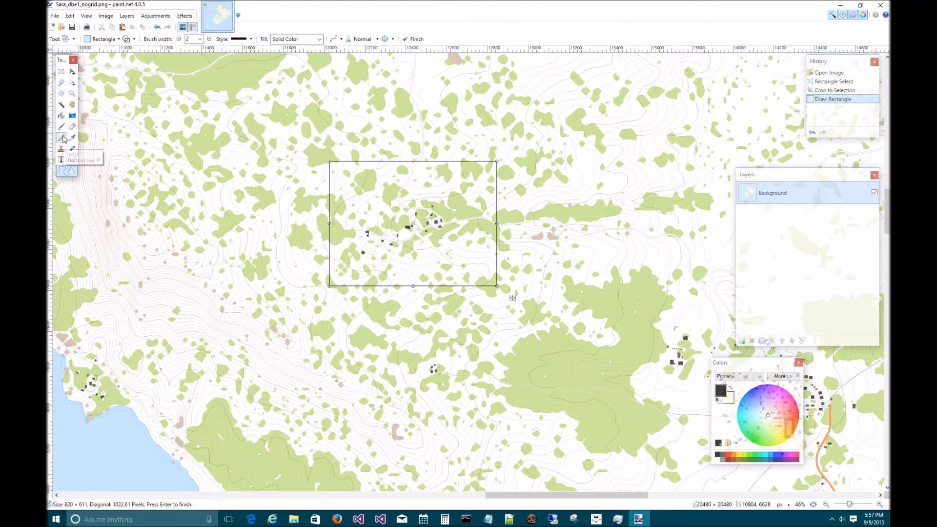
Add the text label "Zone 1" just above the rectangle's upper-left corner and set its font size to 48
{"action": "left_click", "coordinate": [63, 159]}
{"action": "left_click", "coordinate": [334, 151]}
{"action": "type", "text": "Zone 1"}
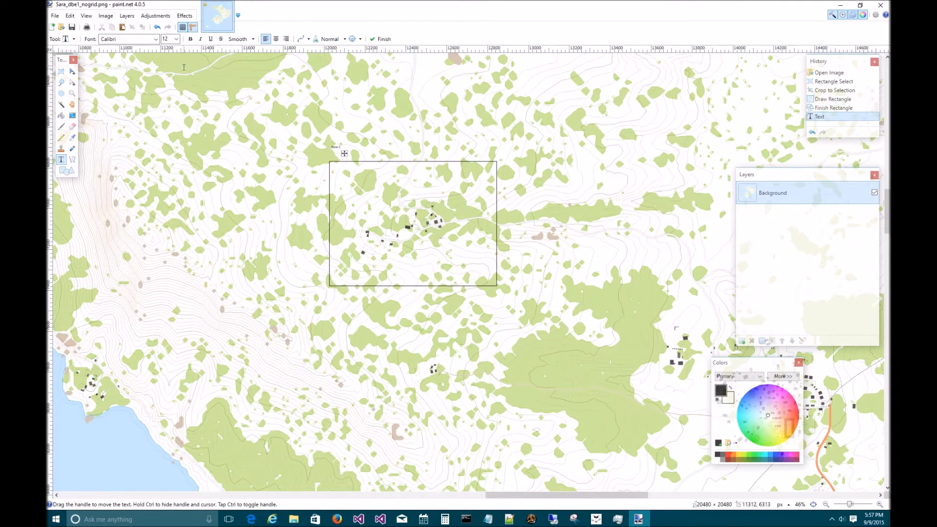
{"action": "left_click", "coordinate": [176, 39]}
{"action": "left_click", "coordinate": [170, 141]}
{"action": "left_click", "coordinate": [284, 124]}
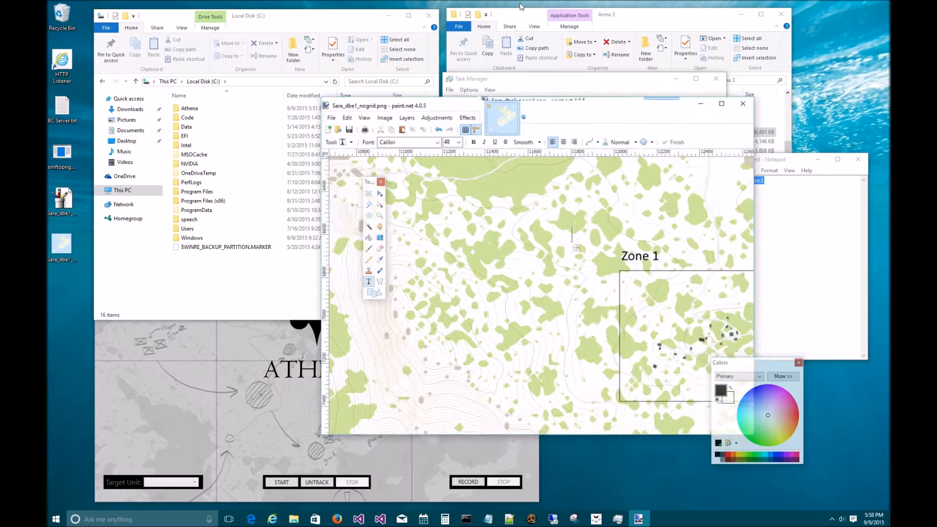
Restore the paint.net window to a smaller size and close the program, discarding the unsaved changes
{"action": "mouse_move", "coordinate": [522, 6]}
{"action": "left_mouse_down"}
{"action": "mouse_move", "coordinate": [524, 98]}
{"action": "mouse_move", "coordinate": [568, 128]}
{"action": "mouse_move", "coordinate": [413, 96]}
{"action": "left_mouse_up"}
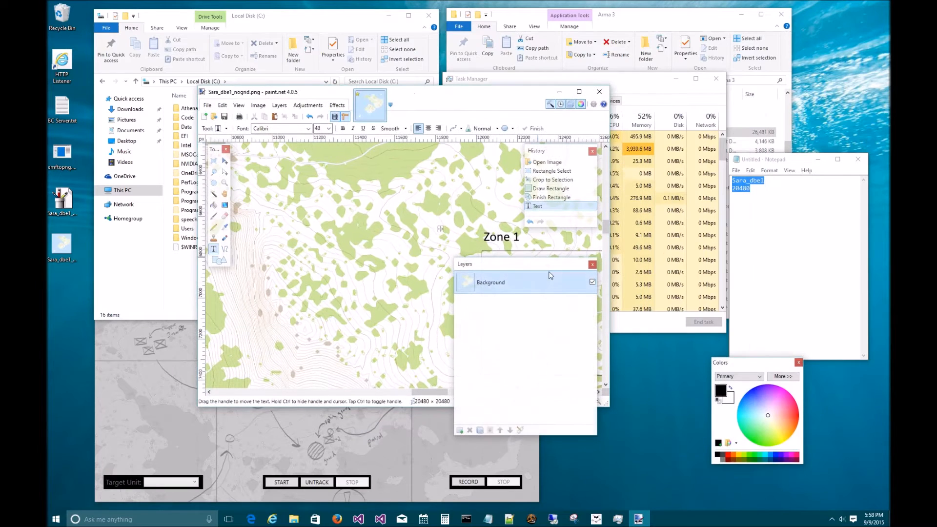
{"action": "left_click", "coordinate": [599, 91]}
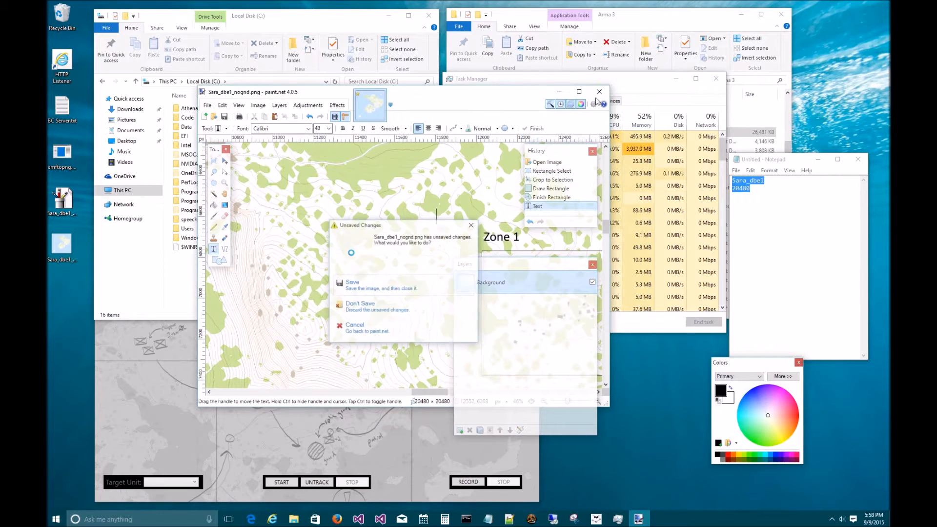
{"action": "left_click", "coordinate": [401, 312]}
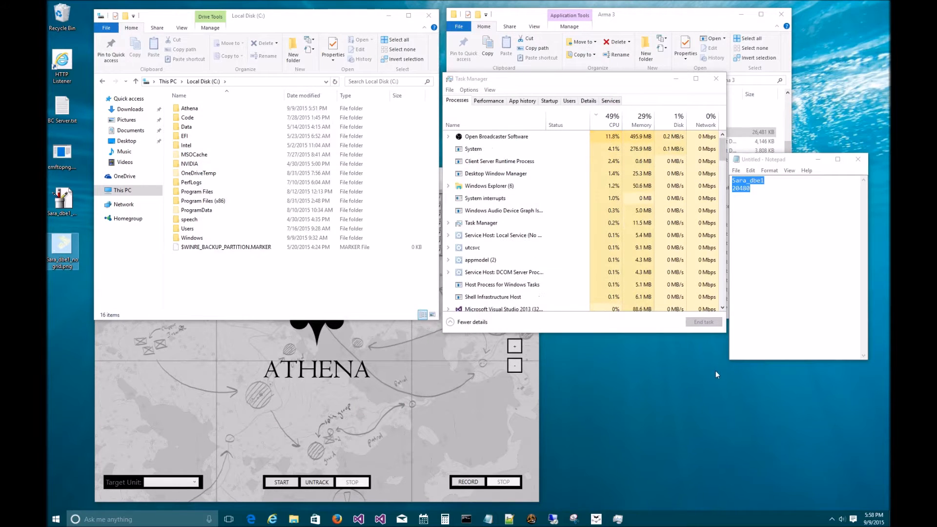
Switch to Athena Desktop, move its window clear of the other windows, and start a map import
{"action": "left_click", "coordinate": [424, 381]}
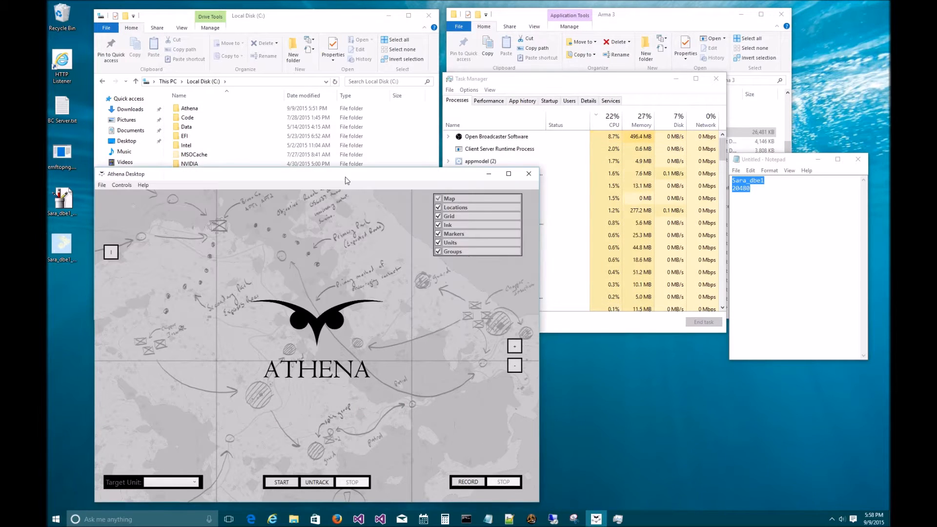
{"action": "left_click_drag", "start_coordinate": [345, 177], "coordinate": [469, 127]}
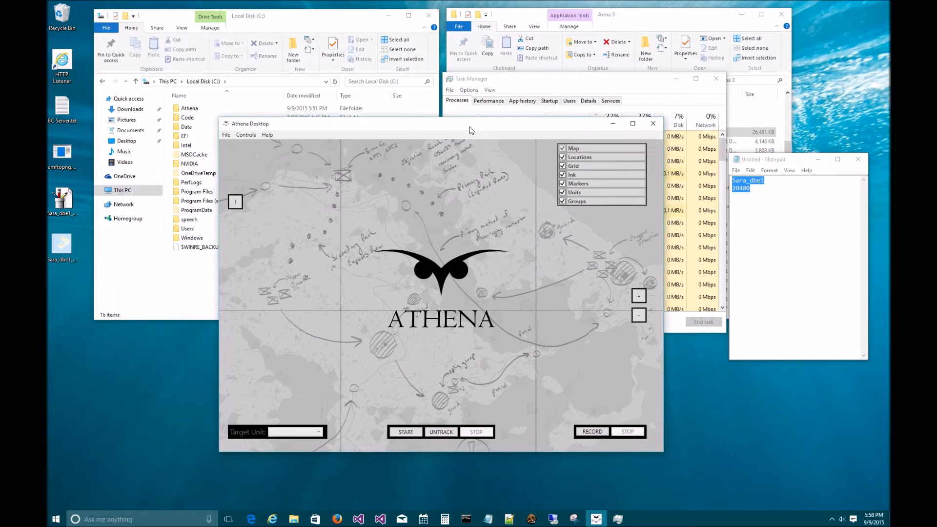
{"action": "left_click", "coordinate": [227, 136]}
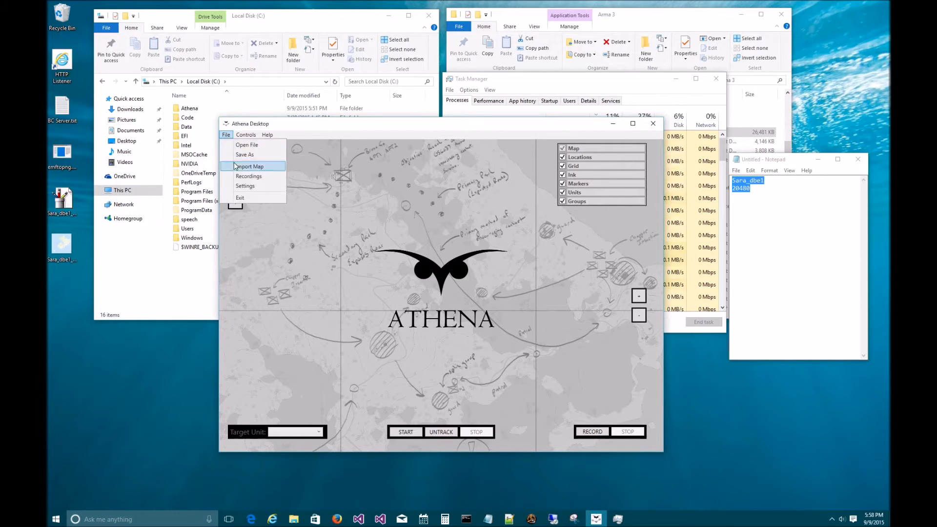
{"action": "left_click", "coordinate": [244, 171]}
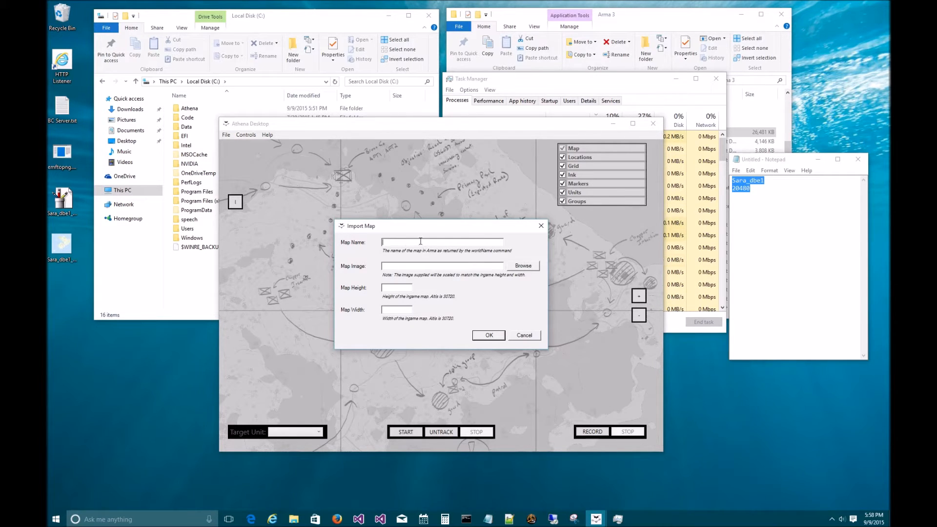
Move the Notepad note beside the import dialog and copy the world name Sara_dbe1 into the map name
{"action": "left_click_drag", "start_coordinate": [776, 160], "coordinate": [661, 216]}
{"action": "key", "text": "ctrl+c"}
{"action": "left_click", "coordinate": [412, 285]}
{"action": "key", "text": "ctrl+v"}
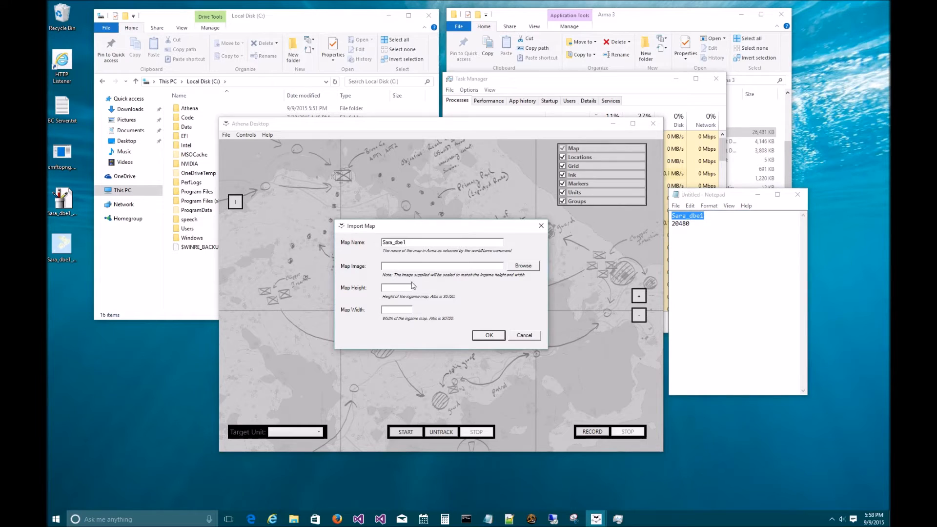
Choose Sara_dbe1_nogrid.png from the Desktop as the map image
{"action": "left_click", "coordinate": [520, 267]}
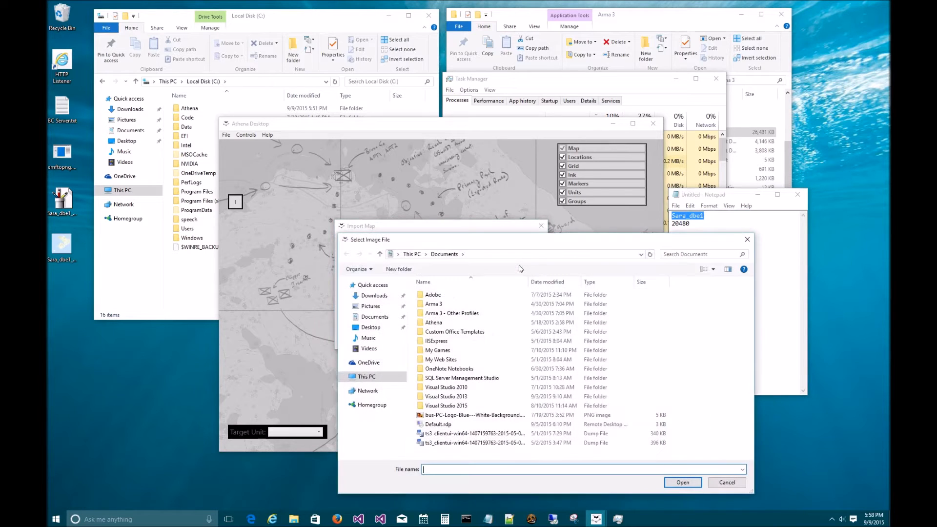
{"action": "left_click", "coordinate": [371, 327]}
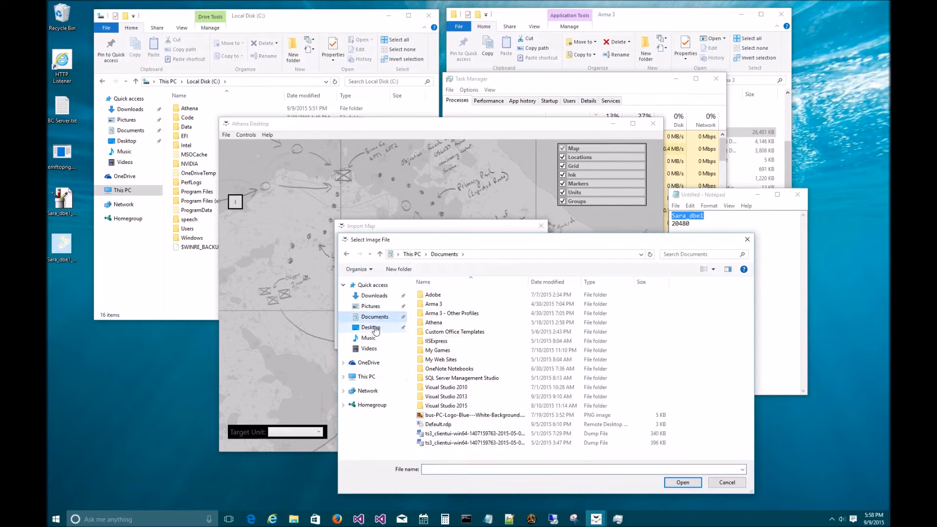
{"action": "left_click", "coordinate": [644, 303]}
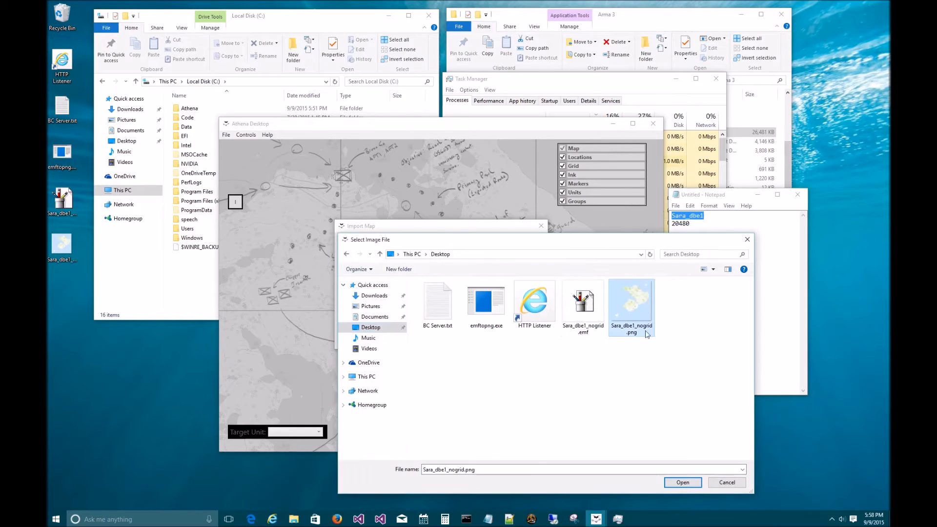
{"action": "double_click", "coordinate": [637, 303]}
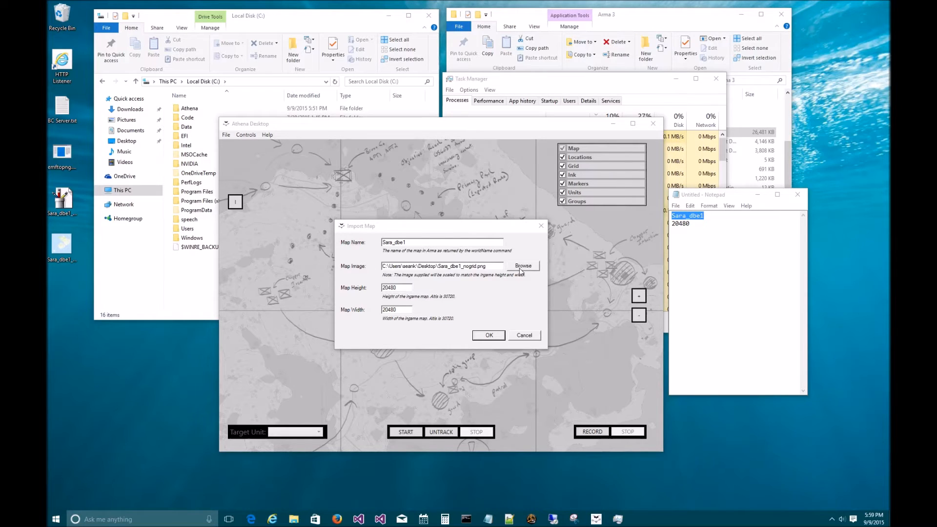
Check the map name, image, height and width against the note and start the map import
{"action": "left_click_drag", "start_coordinate": [423, 245], "coordinate": [366, 246]}
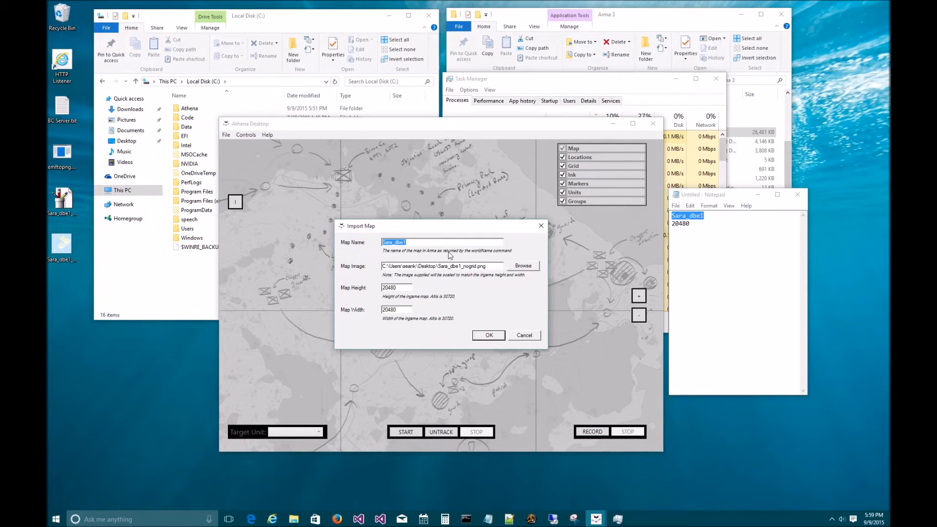
{"action": "left_click", "coordinate": [525, 267]}
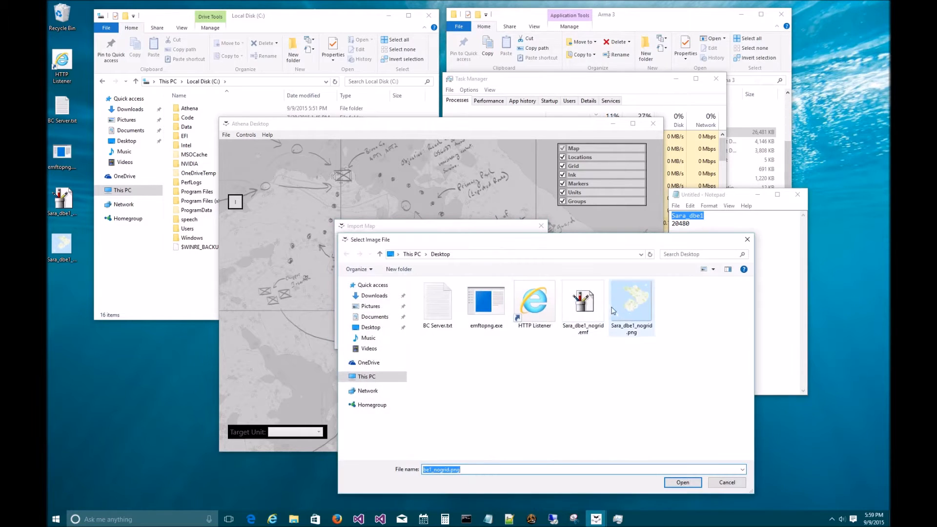
{"action": "double_click", "coordinate": [625, 304]}
{"action": "left_click_drag", "start_coordinate": [403, 287], "coordinate": [360, 289]}
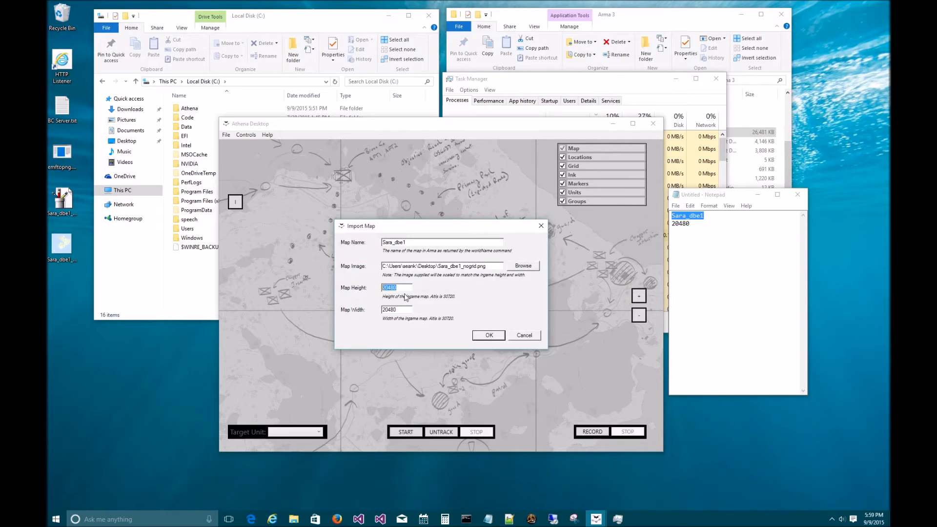
{"action": "left_click_drag", "start_coordinate": [692, 224], "coordinate": [662, 226]}
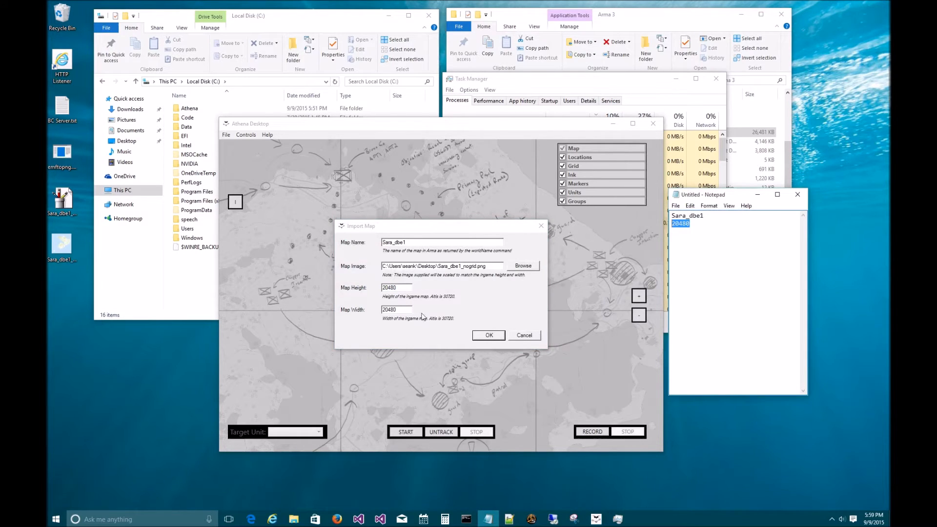
{"action": "left_click", "coordinate": [399, 307]}
{"action": "left_click", "coordinate": [487, 337]}
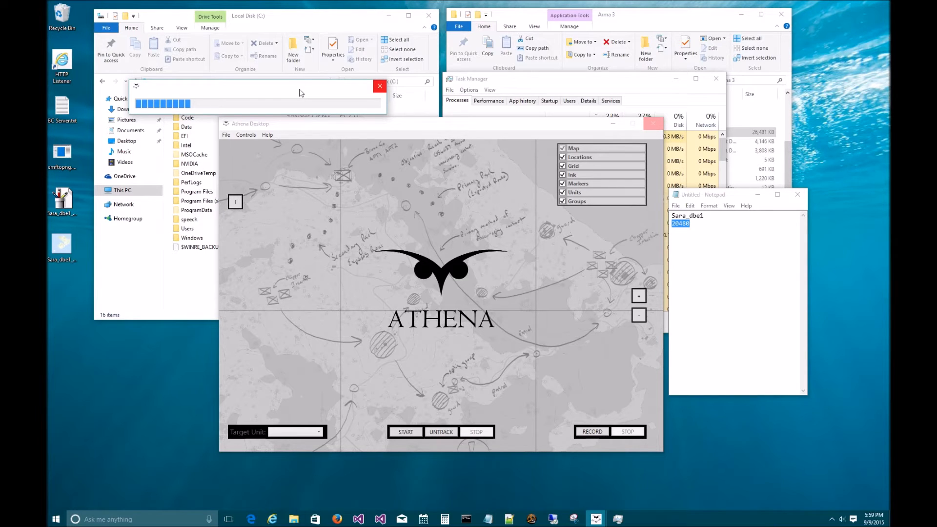
In the Arma 3 File Explorer window, open the Sara_dbe1 folder under Documents > Athena > Maps
{"action": "left_click", "coordinate": [652, 22]}
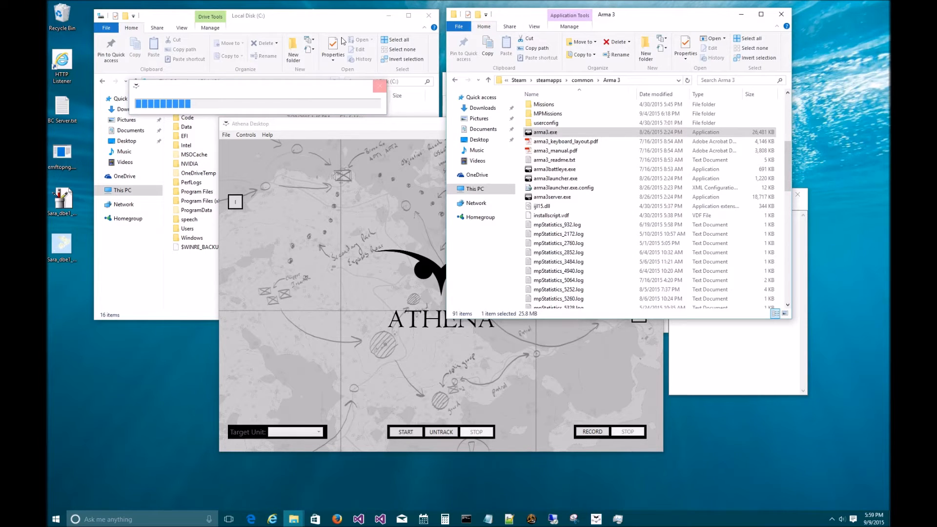
{"action": "left_click", "coordinate": [487, 130]}
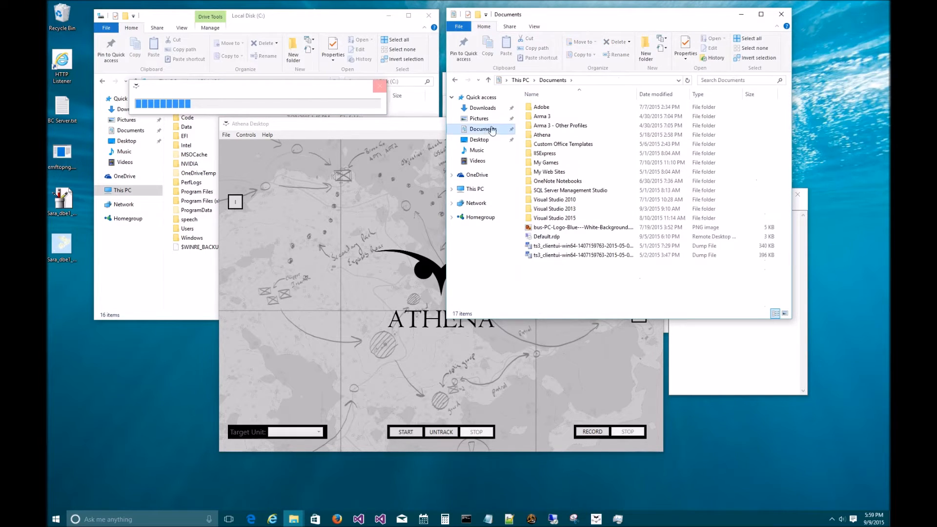
{"action": "double_click", "coordinate": [556, 131]}
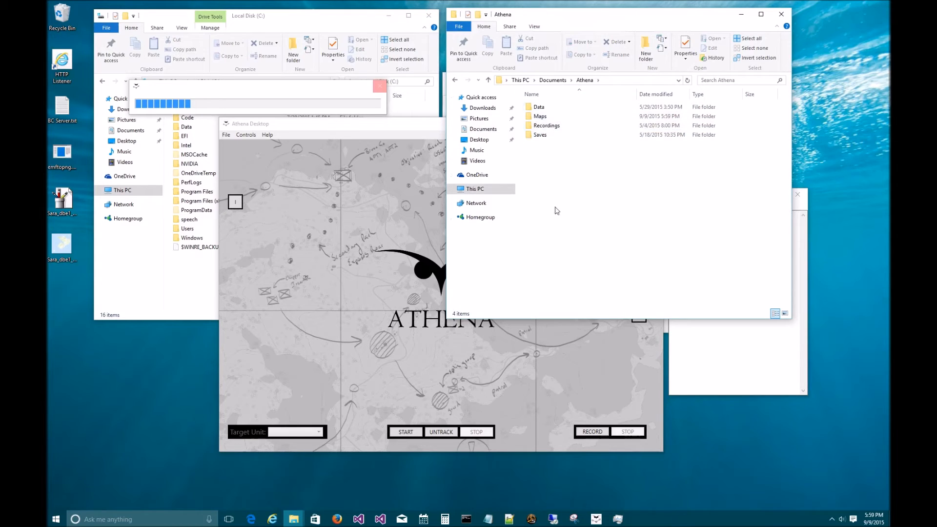
{"action": "double_click", "coordinate": [555, 117]}
{"action": "left_click", "coordinate": [558, 144]}
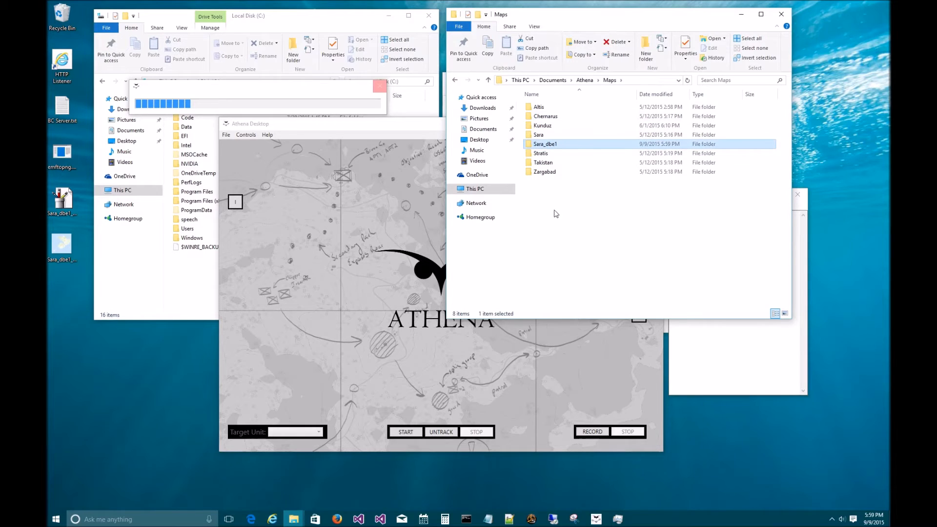
{"action": "double_click", "coordinate": [555, 145]}
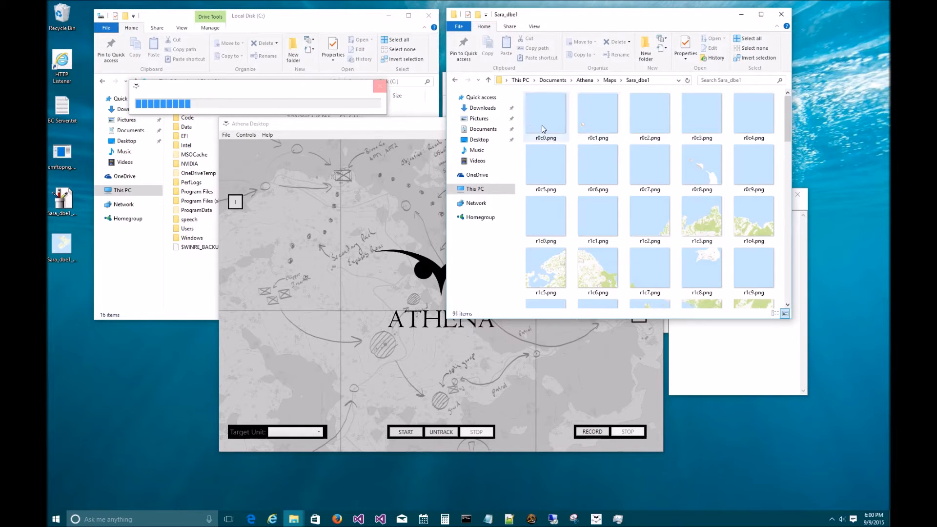
Examine the map image tiles generated in the Sara_dbe1 folder
{"action": "left_click", "coordinate": [68, 248]}
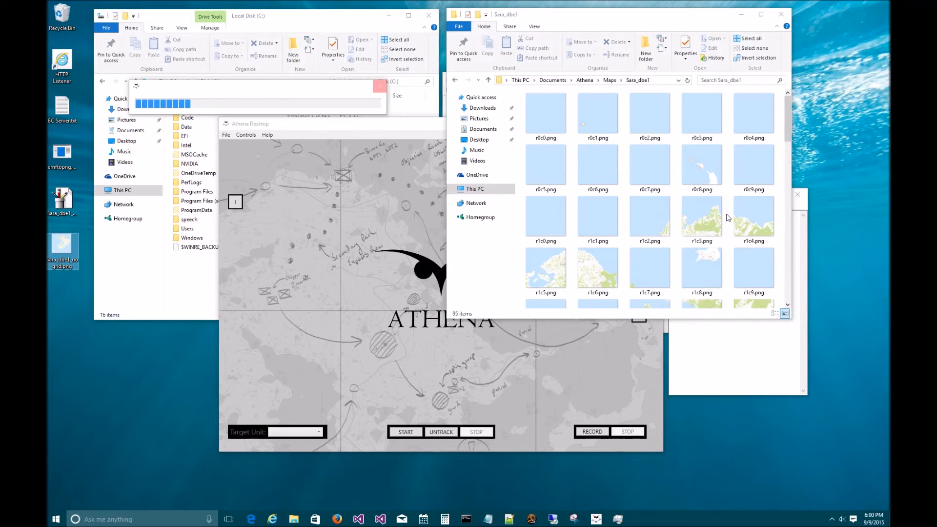
{"action": "scroll", "coordinate": [728, 218], "scroll_direction": "down", "scroll_amount": 5}
{"action": "scroll", "coordinate": [727, 216], "scroll_direction": "down", "scroll_amount": 5}
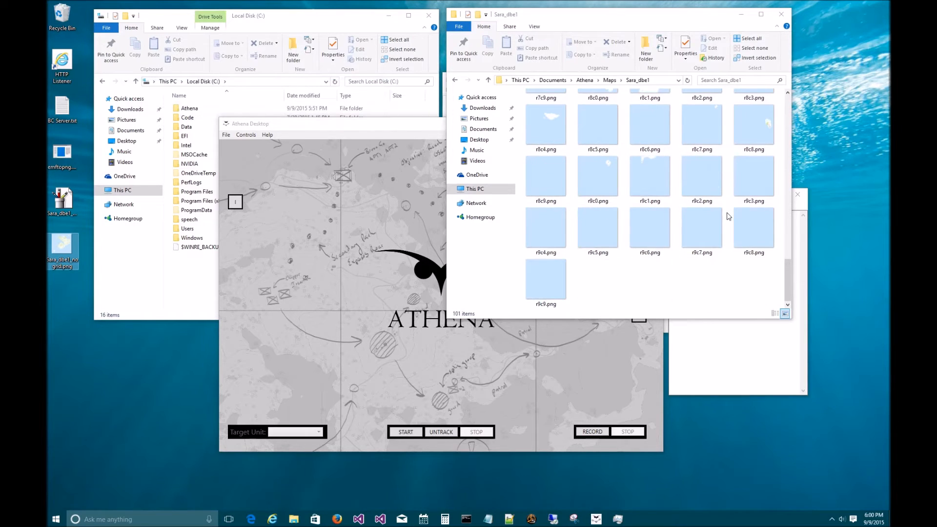
{"action": "scroll", "coordinate": [728, 216], "scroll_direction": "up", "scroll_amount": 15}
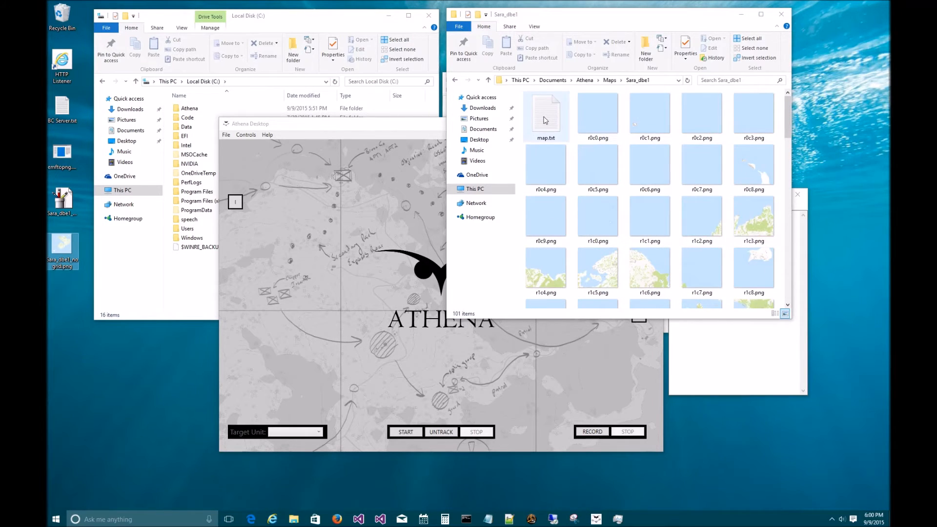
Open map.txt, review the map name with its game and image dimensions, and minimize the file
{"action": "left_click", "coordinate": [544, 120]}
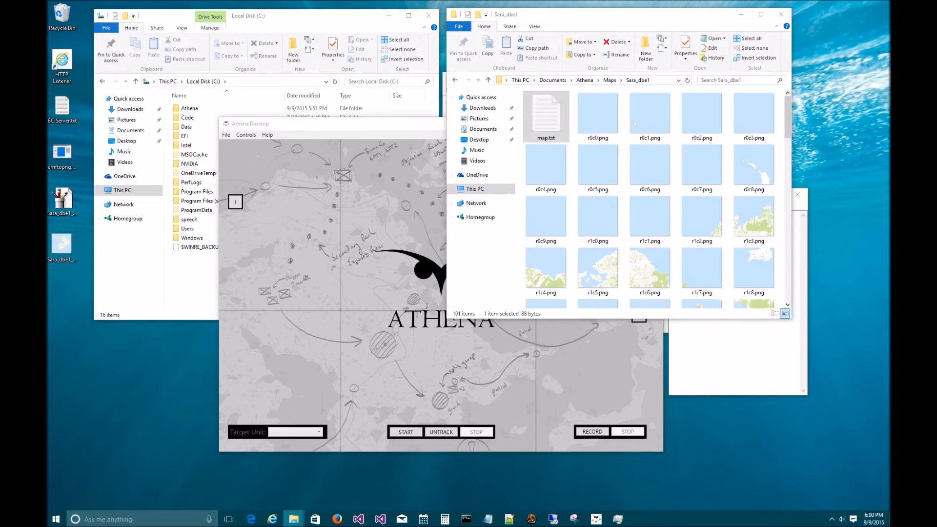
{"action": "key", "text": "Return"}
{"action": "left_click_drag", "start_coordinate": [405, 170], "coordinate": [312, 149]}
{"action": "left_click_drag", "start_coordinate": [239, 199], "coordinate": [159, 167]}
{"action": "left_click", "coordinate": [276, 191]}
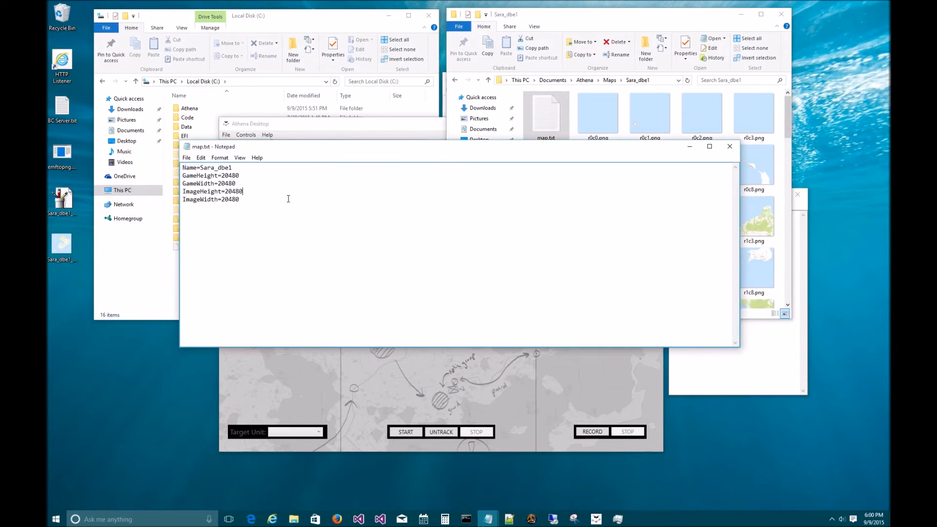
{"action": "left_click_drag", "start_coordinate": [246, 201], "coordinate": [182, 167]}
{"action": "left_click", "coordinate": [689, 146]}
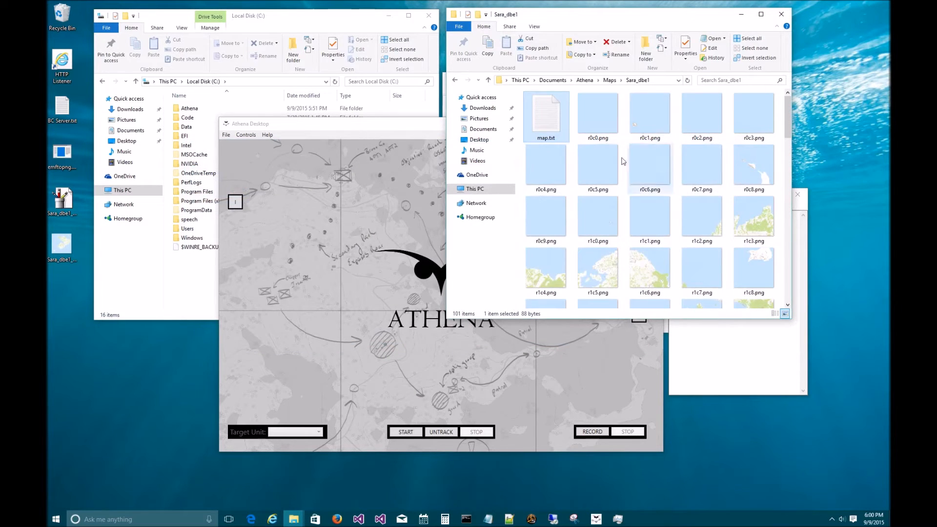
Clear the file selection and widen the Sara_dbe1 folder window to six thumbnails per row
{"action": "left_click", "coordinate": [573, 150]}
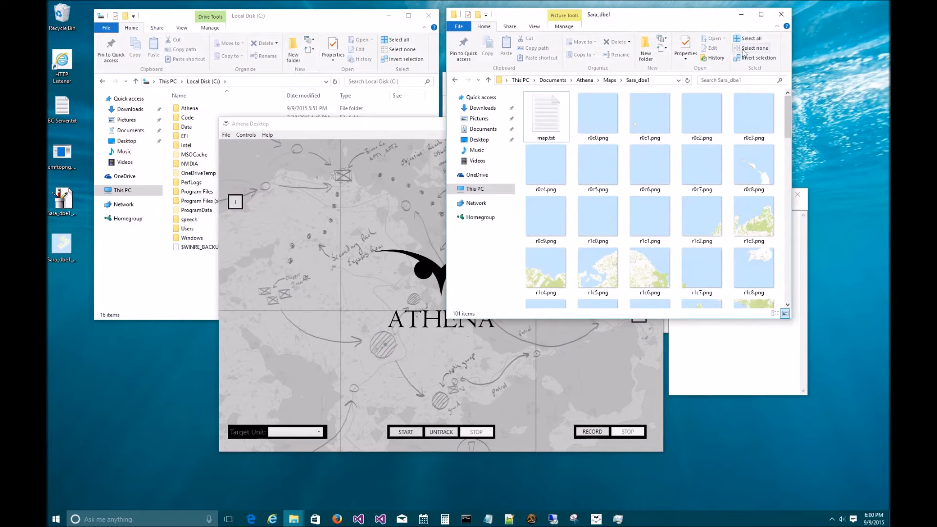
{"action": "left_click_drag", "start_coordinate": [794, 137], "coordinate": [848, 137]}
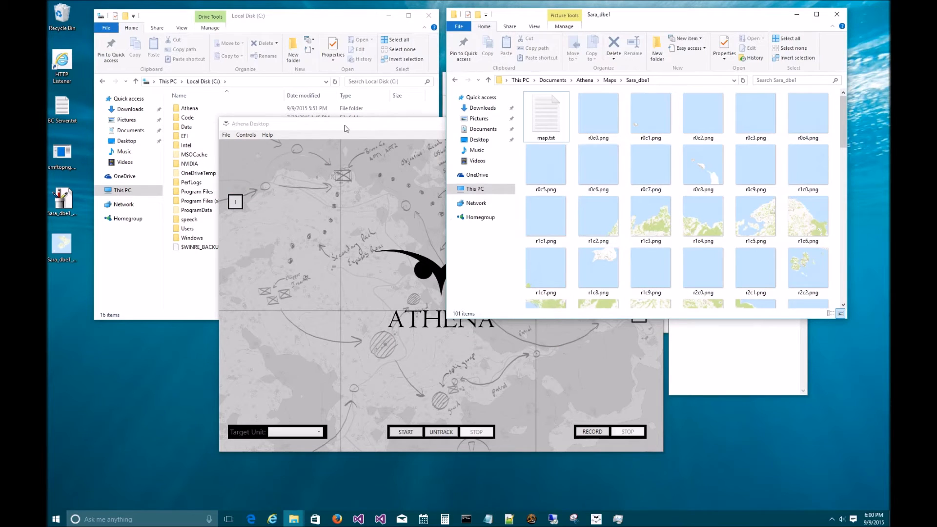
Switch to Athena Desktop, load the Saradbe1 map, and maximize the window
{"action": "left_click", "coordinate": [259, 135]}
{"action": "left_click", "coordinate": [245, 136]}
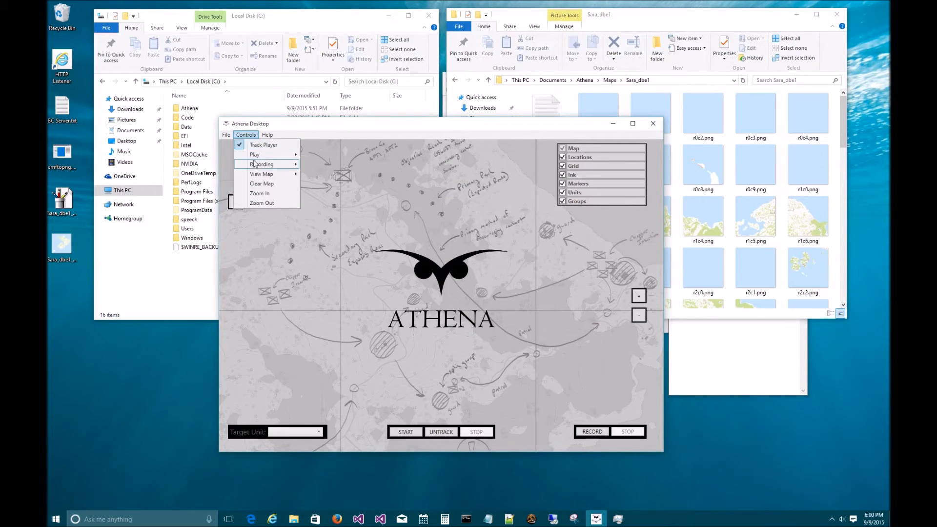
{"action": "mouse_move", "coordinate": [257, 178]}
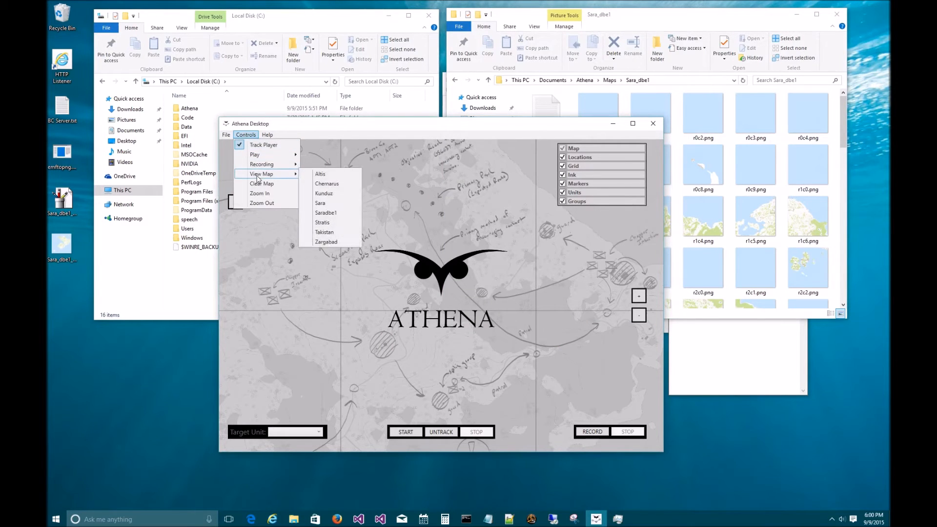
{"action": "left_click", "coordinate": [343, 214]}
{"action": "double_click", "coordinate": [442, 124]}
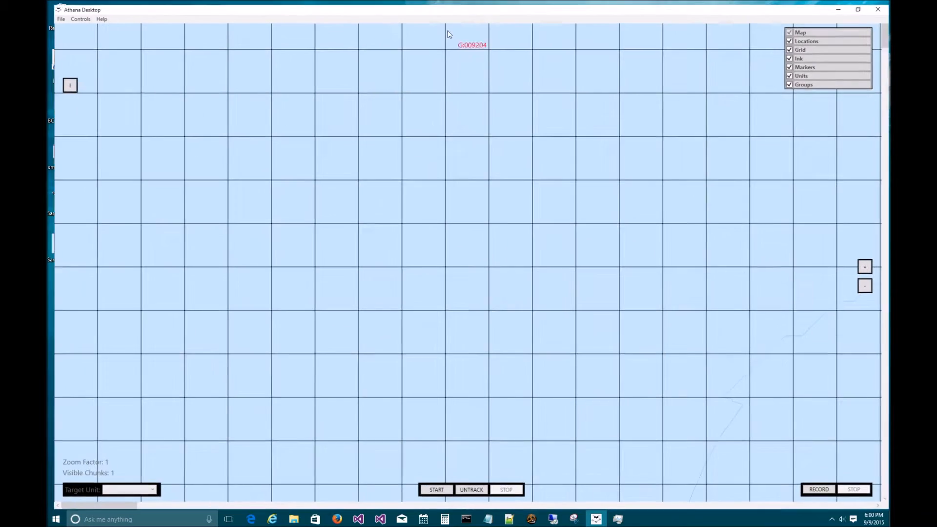
Inspect the imported Saradbe1 map from the overview down to the buildings and roads beside the northern airstrip
{"action": "scroll", "coordinate": [455, 210], "scroll_direction": "down", "scroll_amount": 5}
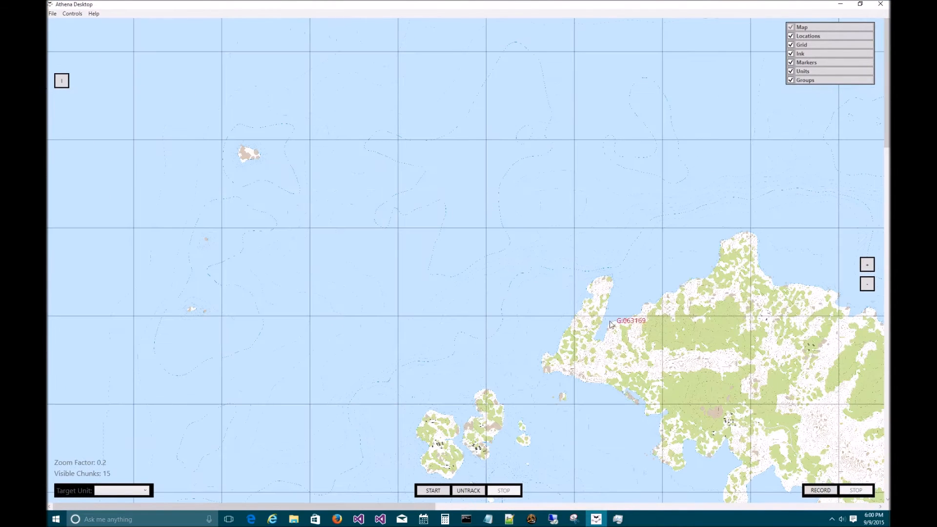
{"action": "left_click_drag", "start_coordinate": [562, 255], "coordinate": [302, 116]}
{"action": "left_click_drag", "start_coordinate": [592, 318], "coordinate": [305, 234]}
{"action": "left_click_drag", "start_coordinate": [634, 258], "coordinate": [586, 288]}
{"action": "scroll", "coordinate": [586, 306], "scroll_direction": "up", "scroll_amount": 3}
{"action": "scroll", "coordinate": [590, 308], "scroll_direction": "up", "scroll_amount": 2}
{"action": "left_click_drag", "start_coordinate": [629, 332], "coordinate": [351, 294]}
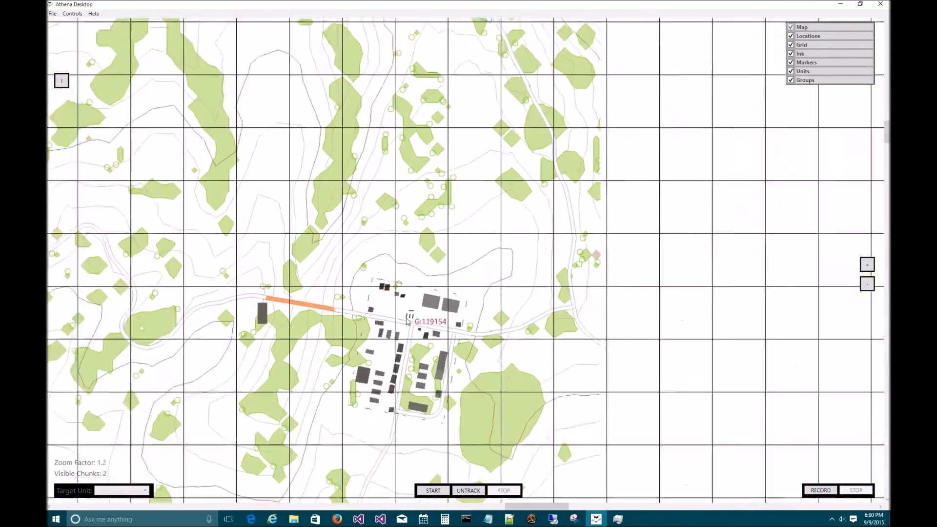
{"action": "scroll", "coordinate": [361, 344], "scroll_direction": "up", "scroll_amount": 5}
{"action": "left_click_drag", "start_coordinate": [337, 352], "coordinate": [399, 204]}
{"action": "scroll", "coordinate": [416, 243], "scroll_direction": "up", "scroll_amount": 2}
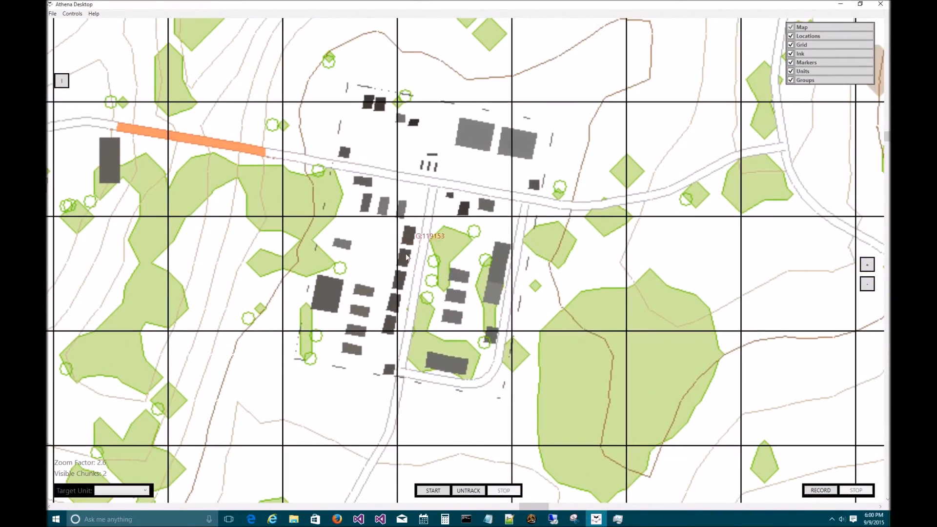
{"action": "scroll", "coordinate": [467, 246], "scroll_direction": "down", "scroll_amount": 10}
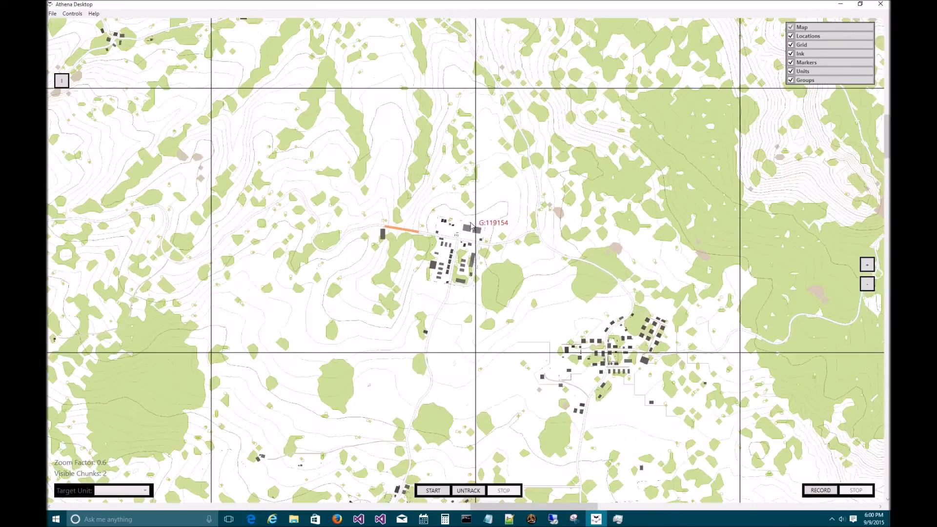
{"action": "scroll", "coordinate": [498, 251], "scroll_direction": "up", "scroll_amount": 2}
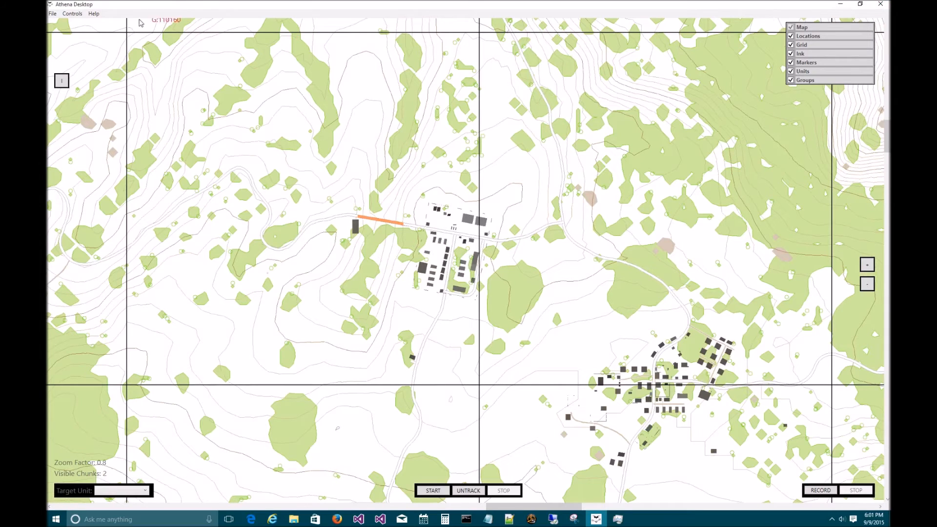
Load the Altis map in place of Saradbe1 and restore the Athena window to its smaller size
{"action": "left_click", "coordinate": [72, 13]}
{"action": "mouse_move", "coordinate": [88, 54]}
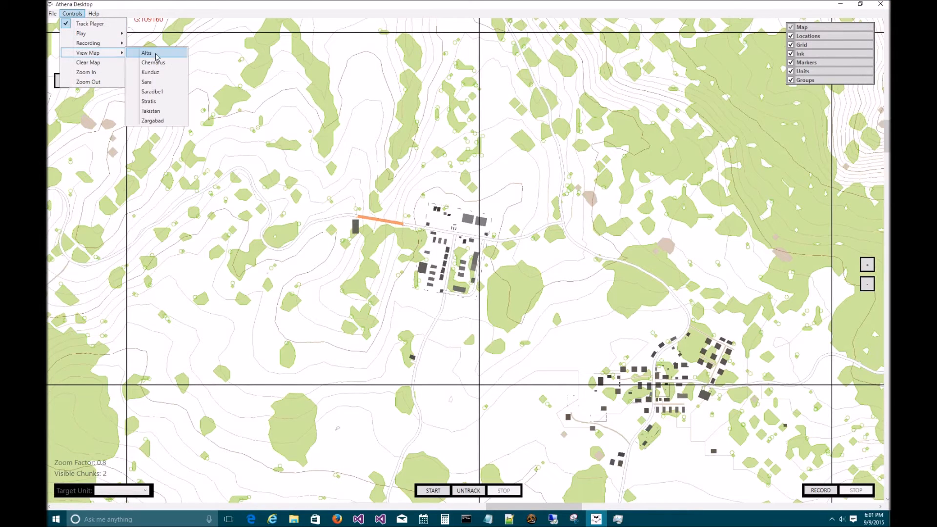
{"action": "left_click", "coordinate": [154, 54]}
{"action": "left_click_drag", "start_coordinate": [358, 6], "coordinate": [341, 188]}
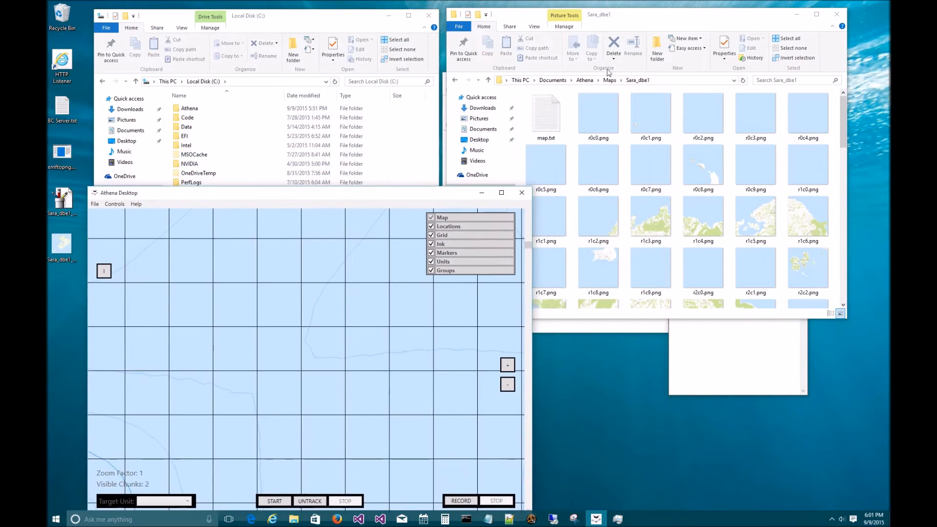
In the Local Disk (C:) File Explorer window, open the Athena folder and select Locations.json
{"action": "left_click", "coordinate": [344, 22]}
{"action": "double_click", "coordinate": [205, 108]}
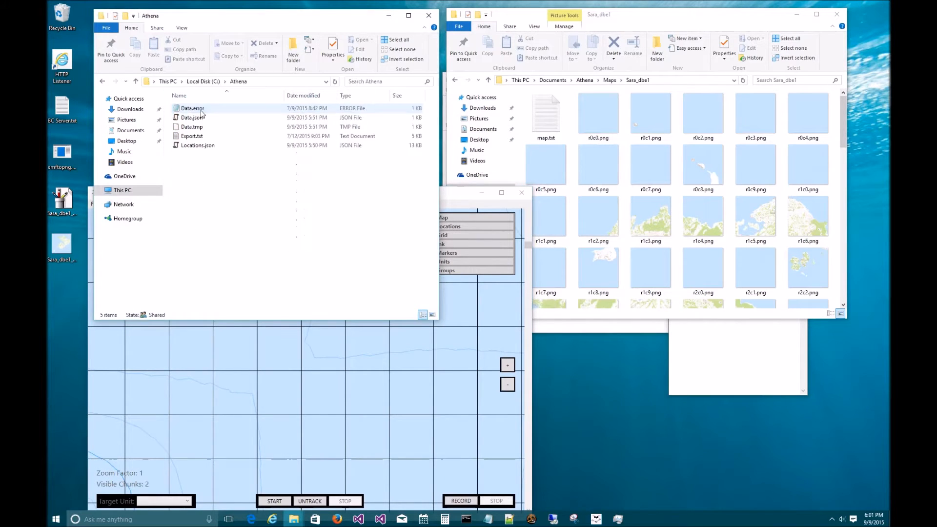
{"action": "left_click", "coordinate": [207, 146]}
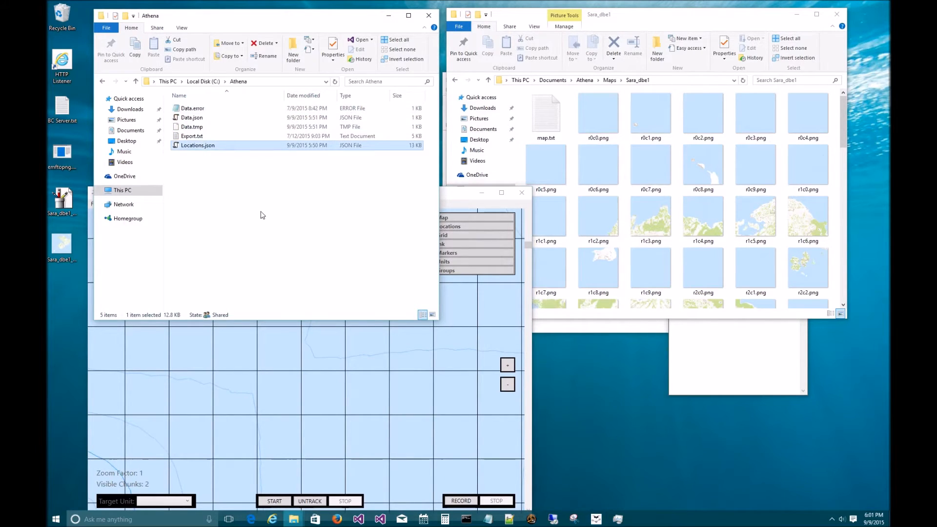
Open the Data folder under Documents > Athena to check its files
{"action": "left_click", "coordinate": [130, 130]}
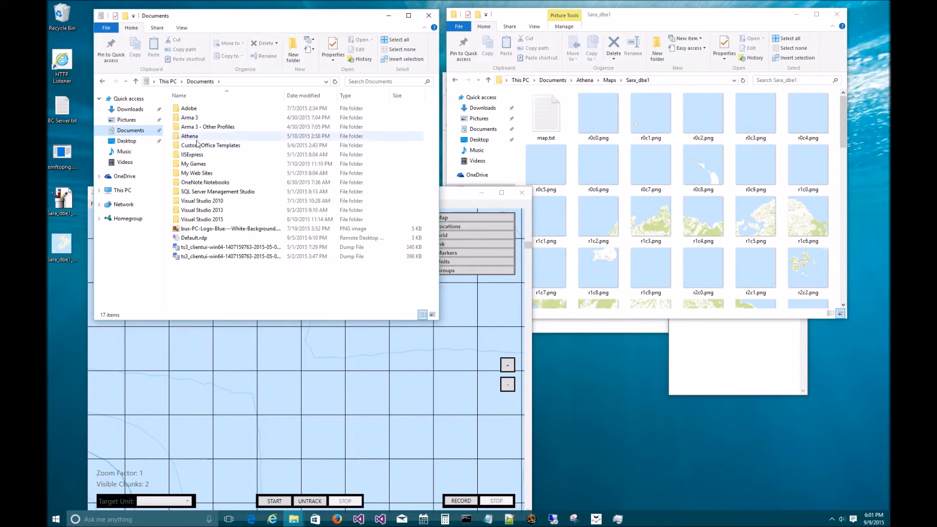
{"action": "double_click", "coordinate": [190, 135]}
{"action": "double_click", "coordinate": [194, 109]}
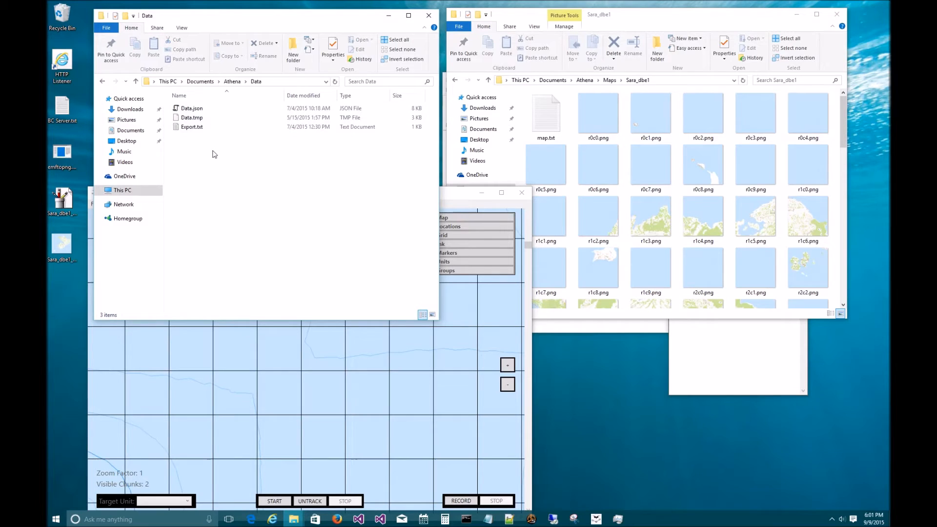
Return to the Athena folder on drive C: and move Locations.json into the Sara_dbe1 map folder
{"action": "left_click", "coordinate": [122, 190]}
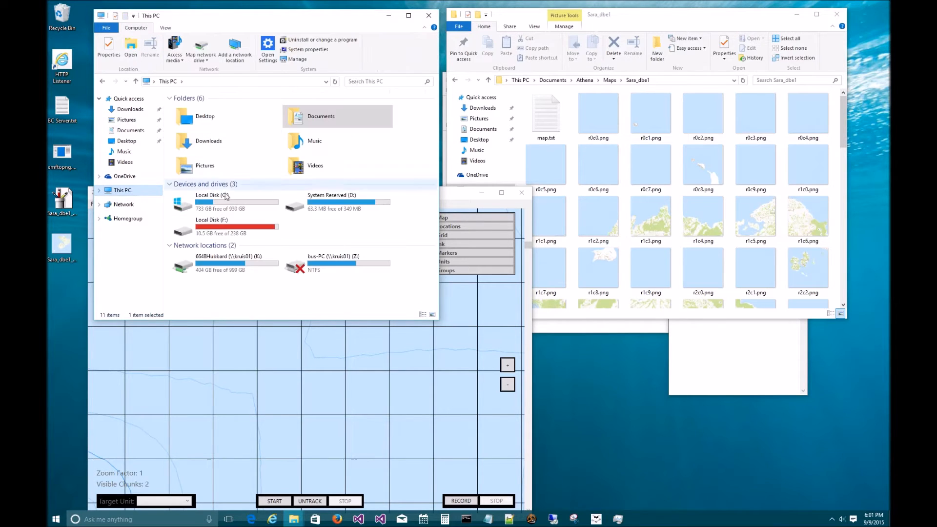
{"action": "double_click", "coordinate": [224, 205]}
{"action": "double_click", "coordinate": [190, 108]}
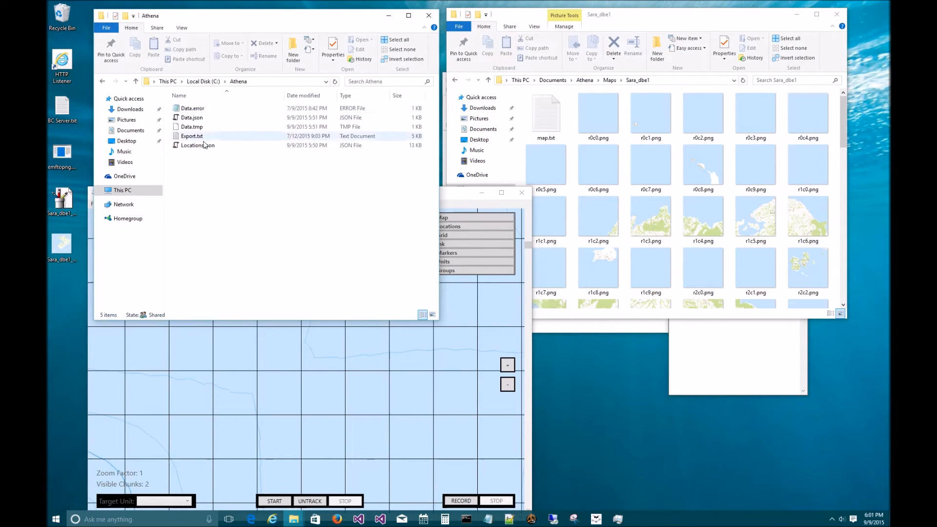
{"action": "left_click_drag", "start_coordinate": [201, 147], "coordinate": [628, 143]}
{"action": "left_click", "coordinate": [647, 166]}
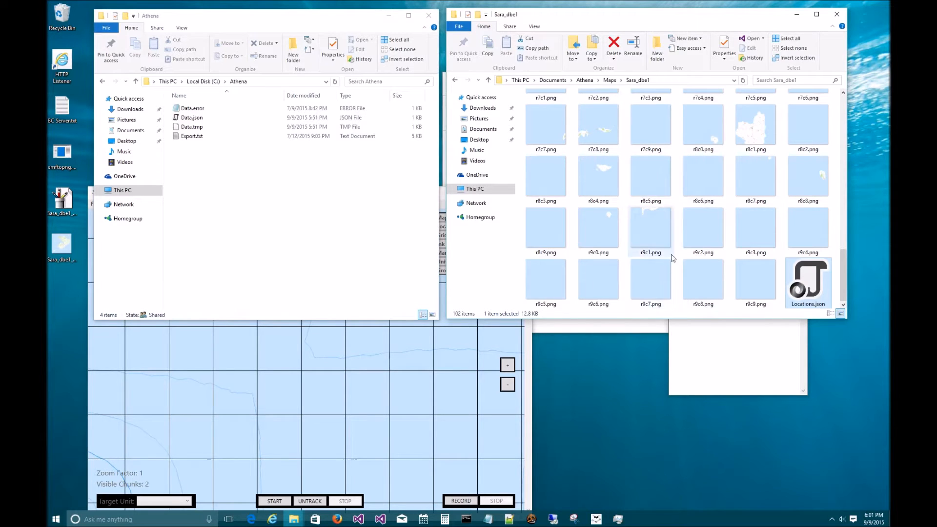
Switch to Athena Desktop, maximize it, and load the Saradbe1 map again
{"action": "left_click", "coordinate": [445, 335]}
{"action": "left_click_drag", "start_coordinate": [397, 196], "coordinate": [501, 16]}
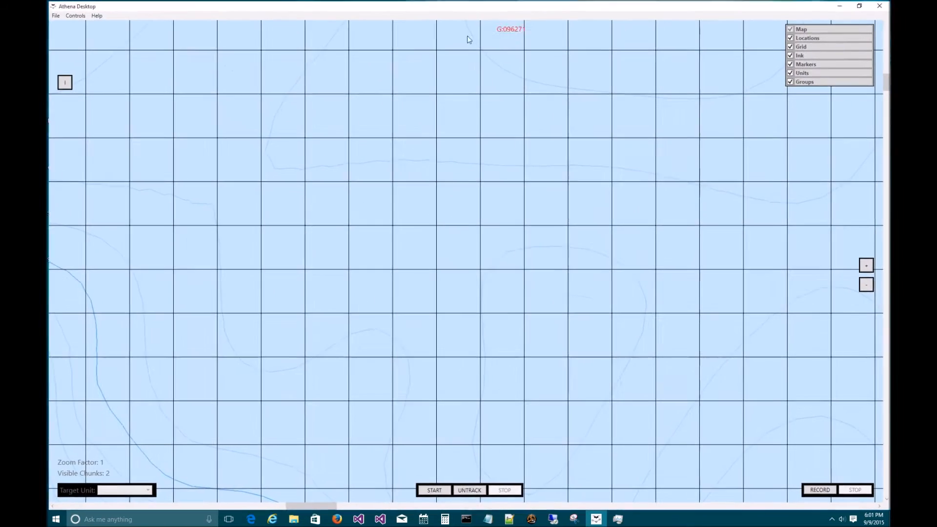
{"action": "left_click", "coordinate": [72, 14]}
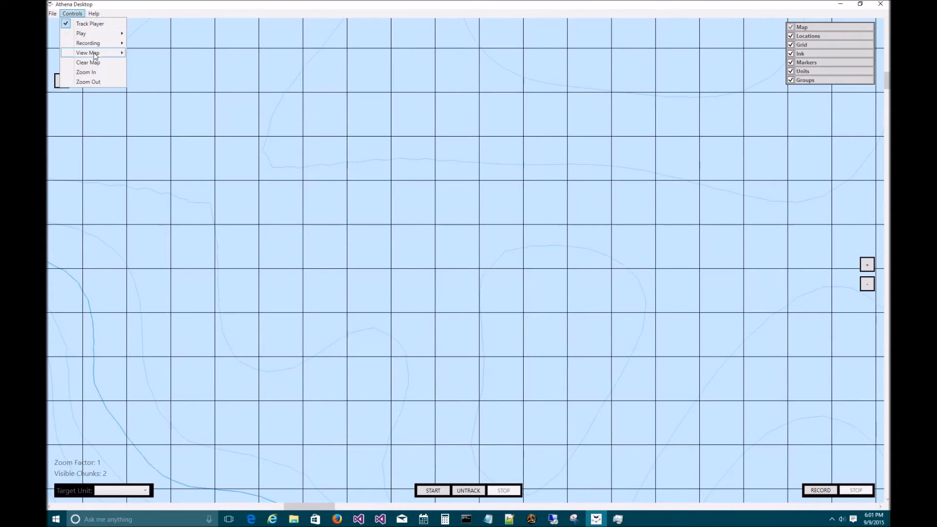
{"action": "mouse_move", "coordinate": [96, 54]}
{"action": "left_click", "coordinate": [156, 92]}
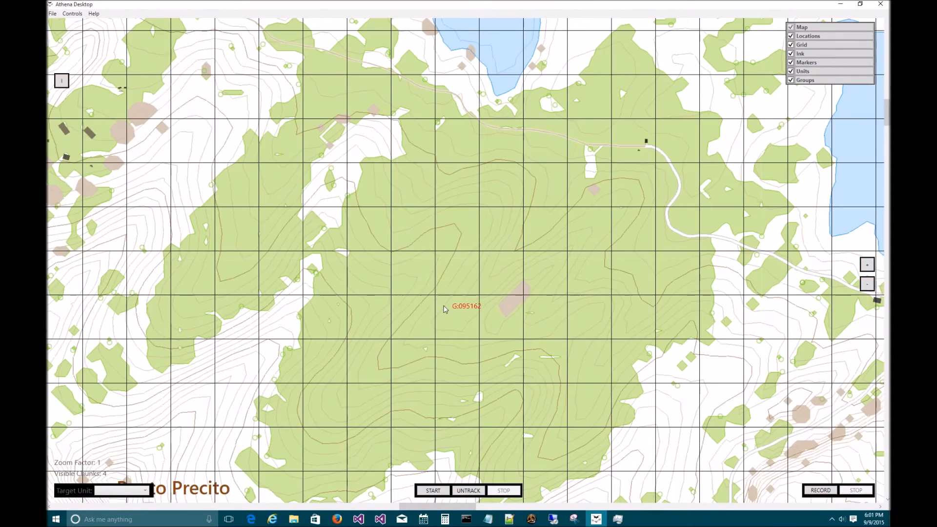
Examine the location names shown along the northwestern coast and islands of the Saradbe1 map
{"action": "scroll", "coordinate": [444, 309], "scroll_direction": "down", "scroll_amount": 3}
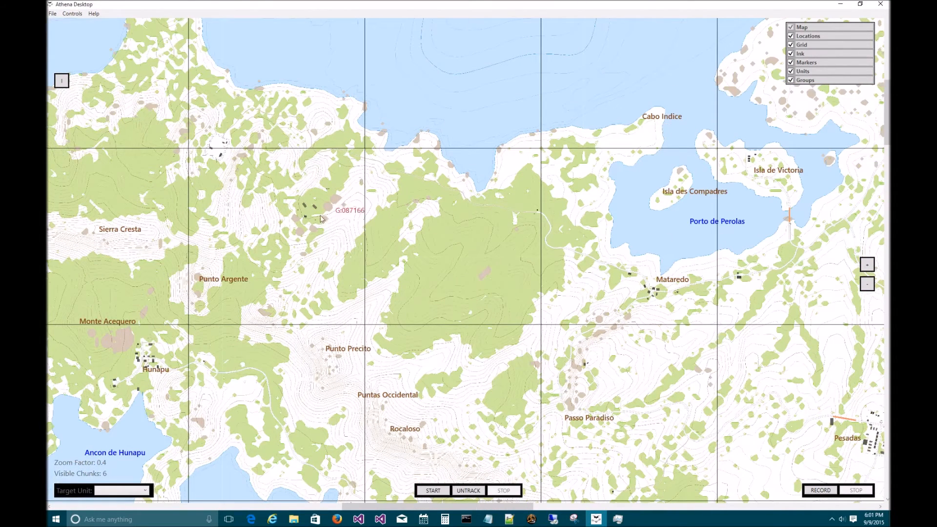
{"action": "left_click_drag", "start_coordinate": [204, 341], "coordinate": [555, 275]}
{"action": "left_click_drag", "start_coordinate": [175, 240], "coordinate": [461, 260]}
{"action": "scroll", "coordinate": [461, 260], "scroll_direction": "up", "scroll_amount": 2}
{"action": "scroll", "coordinate": [456, 260], "scroll_direction": "up", "scroll_amount": 1}
{"action": "scroll", "coordinate": [455, 260], "scroll_direction": "down", "scroll_amount": 4}
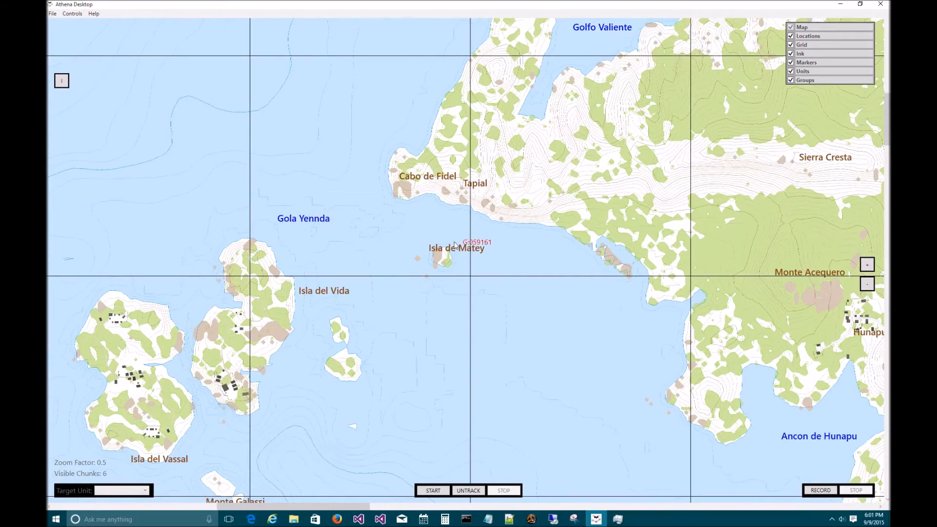
{"action": "left_click_drag", "start_coordinate": [592, 274], "coordinate": [244, 357]}
{"action": "left_click_drag", "start_coordinate": [616, 287], "coordinate": [136, 261]}
{"action": "left_click_drag", "start_coordinate": [548, 312], "coordinate": [403, 99]}
{"action": "left_click_drag", "start_coordinate": [535, 286], "coordinate": [594, 94]}
{"action": "left_click_drag", "start_coordinate": [439, 277], "coordinate": [675, 372]}
{"action": "left_click_drag", "start_coordinate": [431, 246], "coordinate": [512, 349]}
{"action": "left_click_drag", "start_coordinate": [415, 285], "coordinate": [660, 335]}
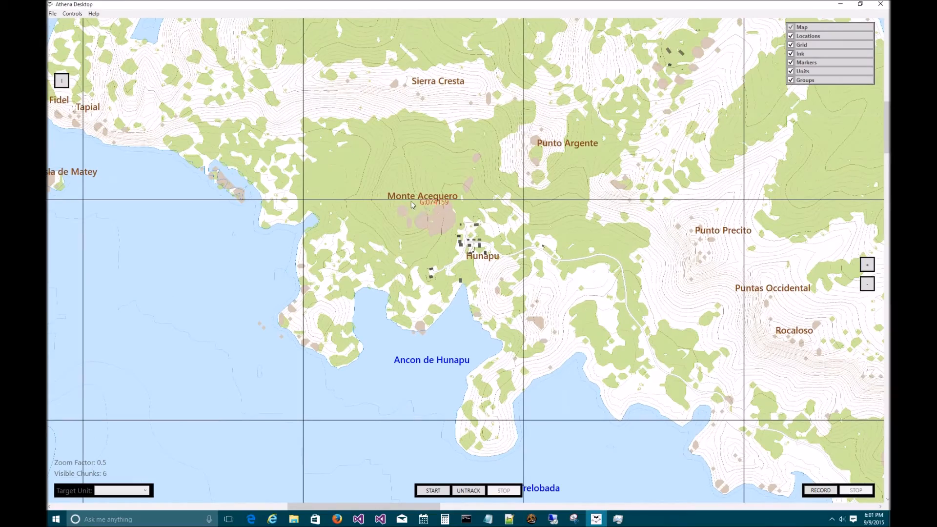
{"action": "left_click_drag", "start_coordinate": [408, 213], "coordinate": [560, 339]}
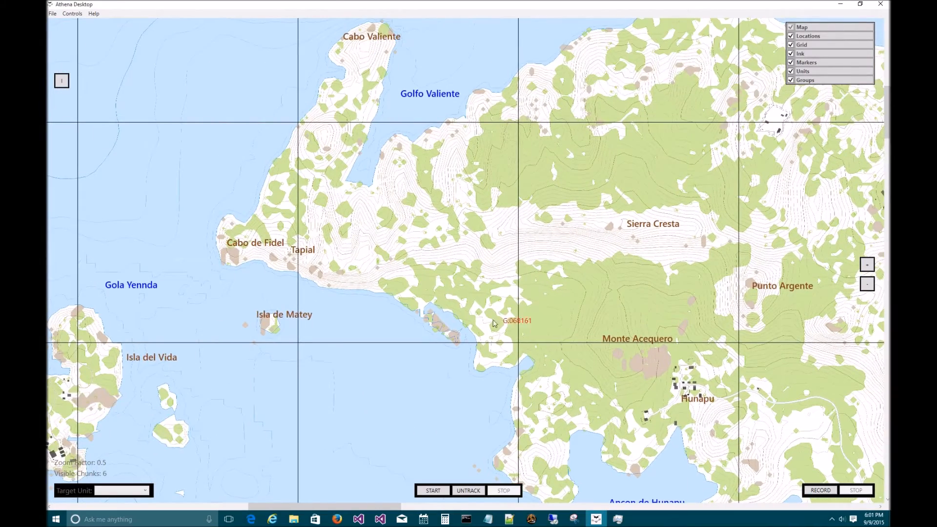
Examine the location names farther southeast on the Saradbe1 map, around Bagango and Paraiso
{"action": "left_click_drag", "start_coordinate": [586, 295], "coordinate": [312, 207]}
{"action": "left_click_drag", "start_coordinate": [634, 288], "coordinate": [336, 215]}
{"action": "scroll", "coordinate": [472, 312], "scroll_direction": "down", "scroll_amount": 1}
{"action": "scroll", "coordinate": [472, 311], "scroll_direction": "down", "scroll_amount": 2}
{"action": "left_click_drag", "start_coordinate": [545, 338], "coordinate": [215, 145]}
{"action": "left_click_drag", "start_coordinate": [537, 365], "coordinate": [489, 100]}
{"action": "mouse_move", "coordinate": [434, 237]}
{"action": "left_mouse_down"}
{"action": "mouse_move", "coordinate": [508, 151]}
{"action": "mouse_move", "coordinate": [442, 229]}
{"action": "left_mouse_up"}
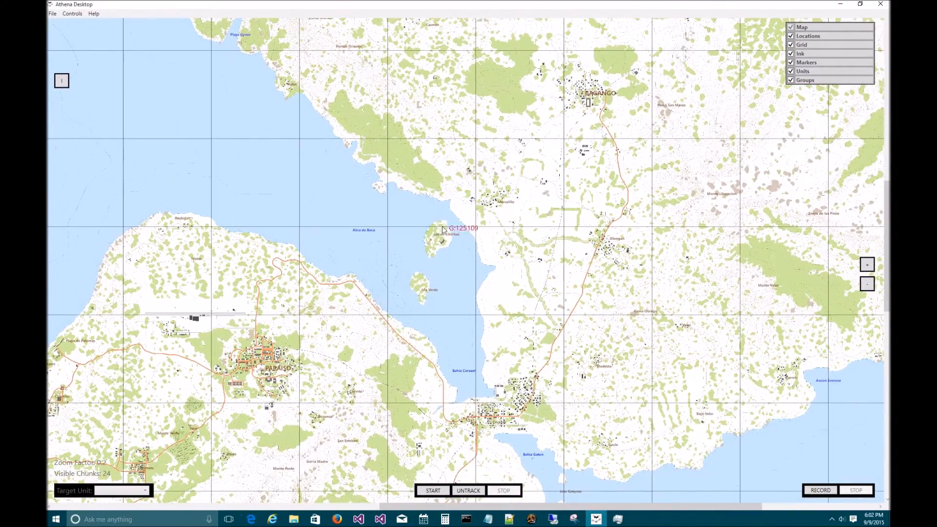
Restore the Athena window and, in File Explorer, open the Arma 3 folder under Program Files (x86) > Steam > steamapps > common
{"action": "left_click_drag", "start_coordinate": [546, 3], "coordinate": [296, 169]}
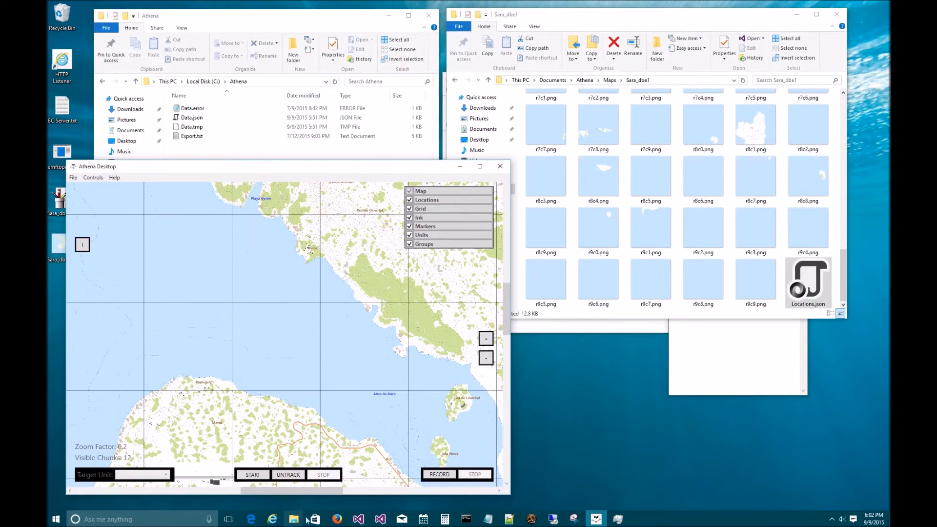
{"action": "mouse_move", "coordinate": [643, 23]}
{"action": "left_mouse_down"}
{"action": "mouse_move", "coordinate": [643, 243]}
{"action": "mouse_move", "coordinate": [647, 26]}
{"action": "left_mouse_up"}
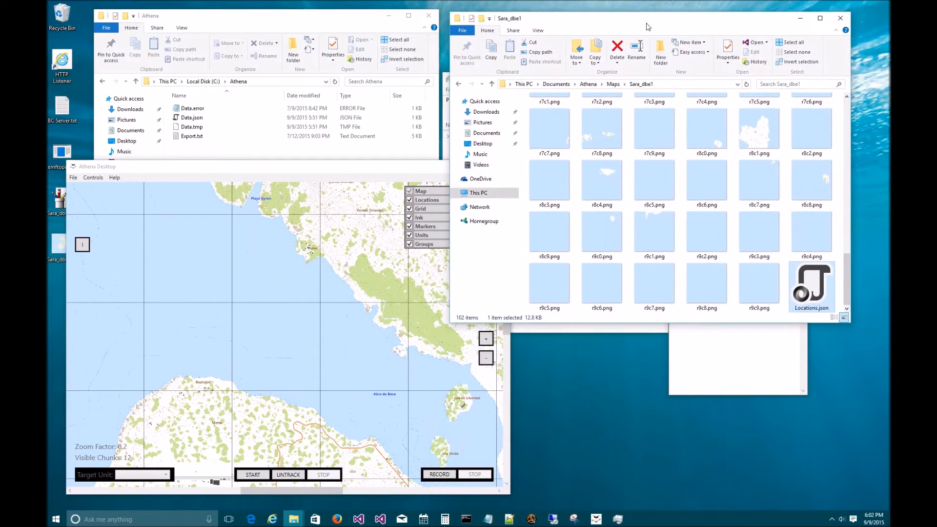
{"action": "left_click", "coordinate": [203, 81]}
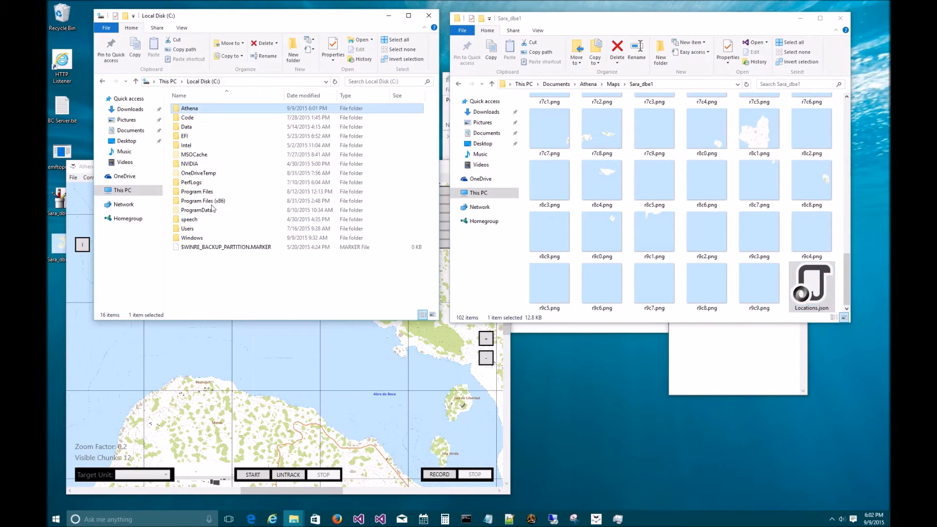
{"action": "double_click", "coordinate": [214, 200]}
{"action": "scroll", "coordinate": [213, 201], "scroll_direction": "down", "scroll_amount": 10}
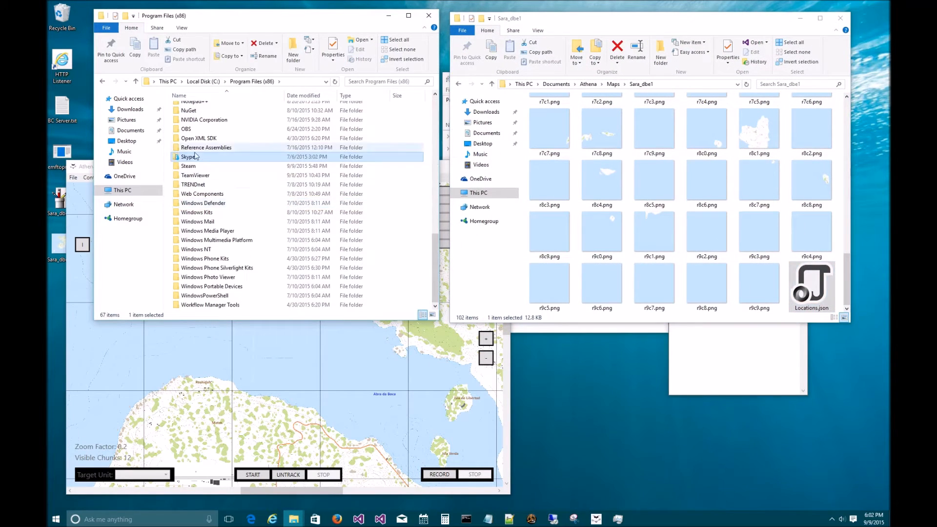
{"action": "double_click", "coordinate": [205, 167]}
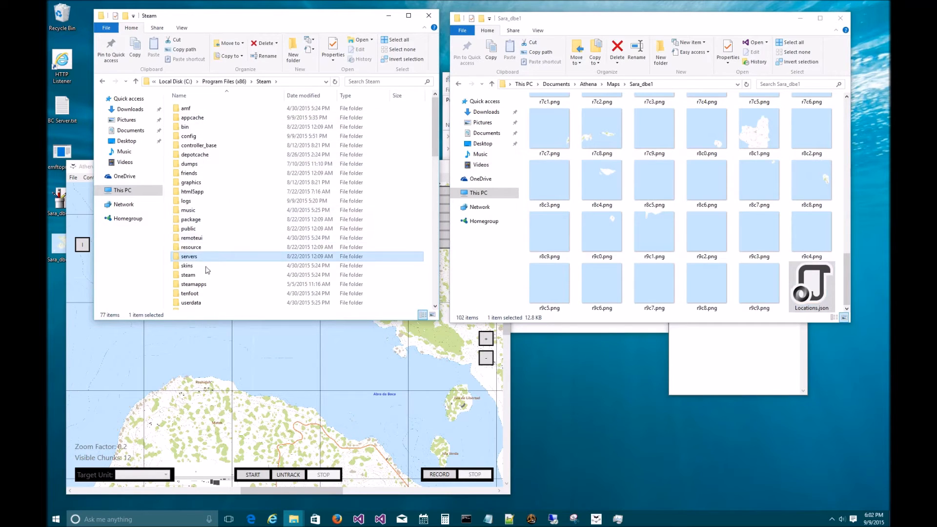
{"action": "double_click", "coordinate": [194, 284]}
{"action": "double_click", "coordinate": [192, 108]}
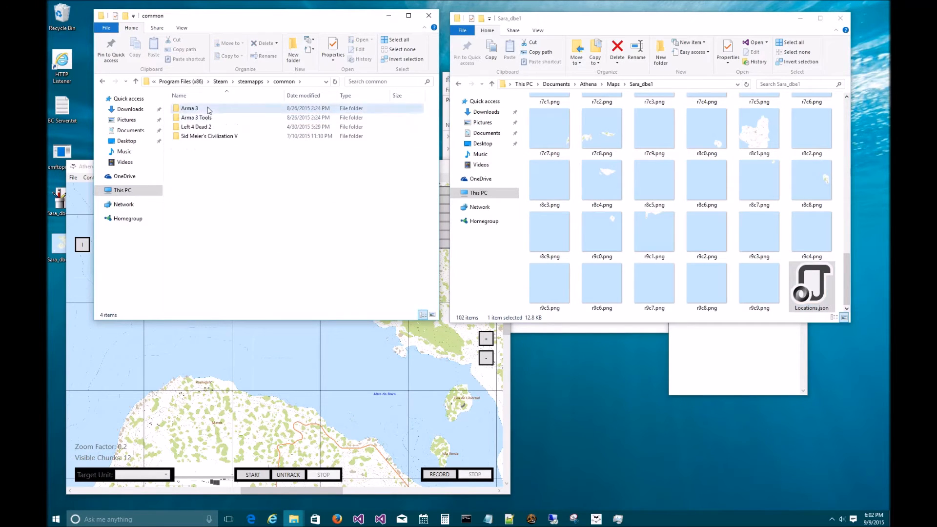
{"action": "double_click", "coordinate": [205, 109]}
{"action": "scroll", "coordinate": [223, 218], "scroll_direction": "down", "scroll_amount": 7}
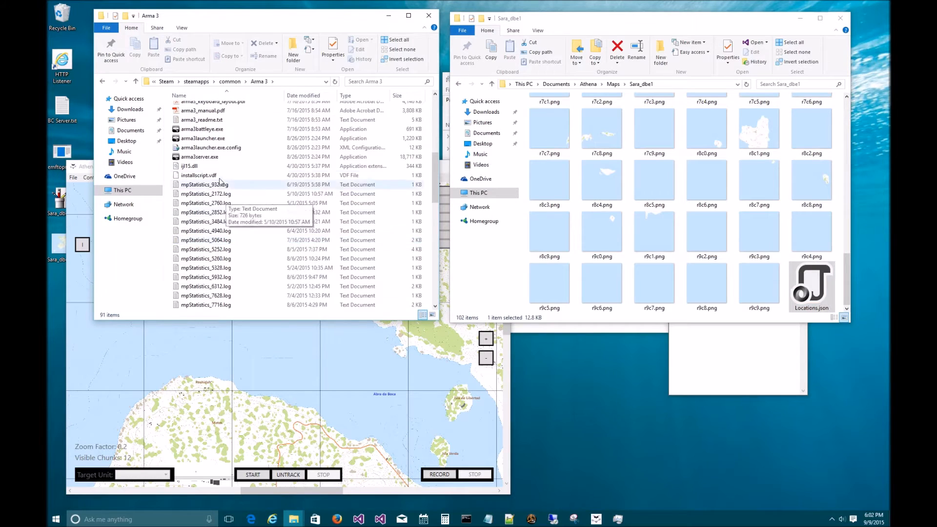
Launch arma3.exe as administrator and bring the Notepad window with the map notes to the front
{"action": "left_click", "coordinate": [191, 134]}
{"action": "right_click", "coordinate": [190, 137]}
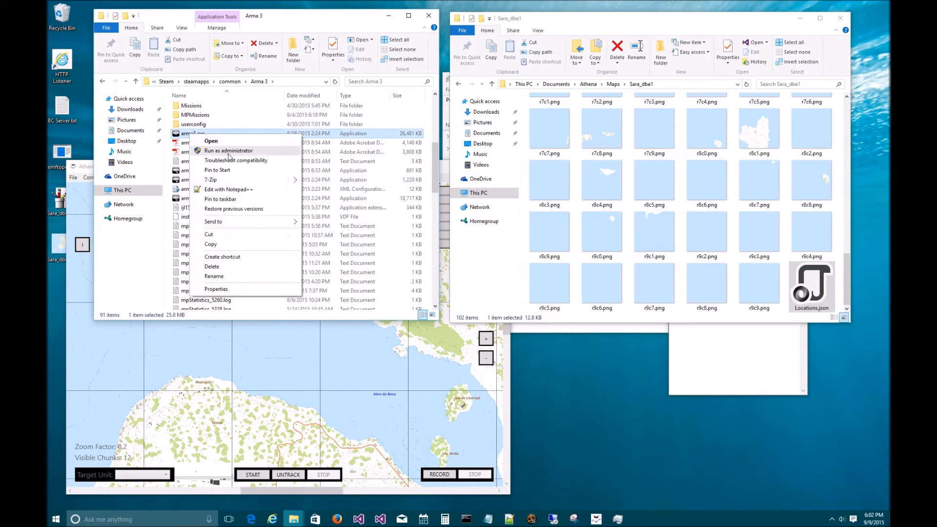
{"action": "left_click", "coordinate": [229, 151]}
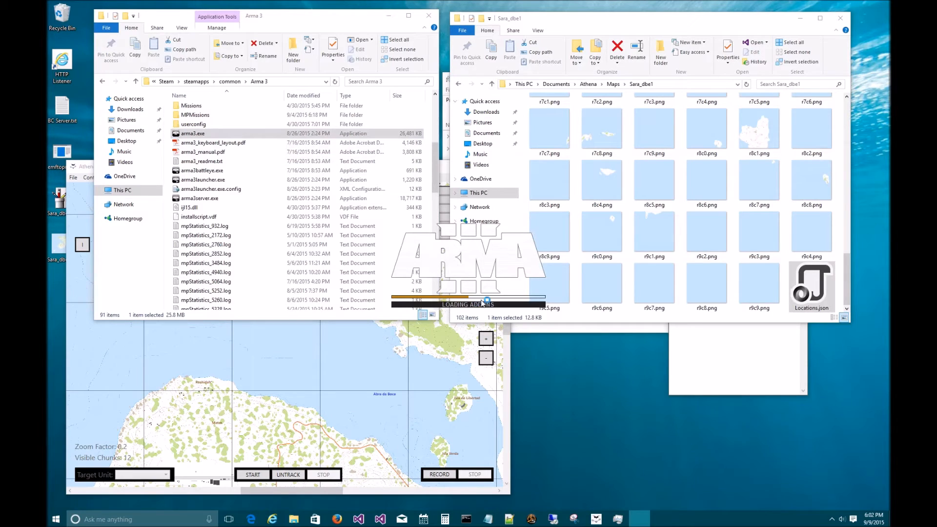
{"action": "left_click", "coordinate": [746, 363]}
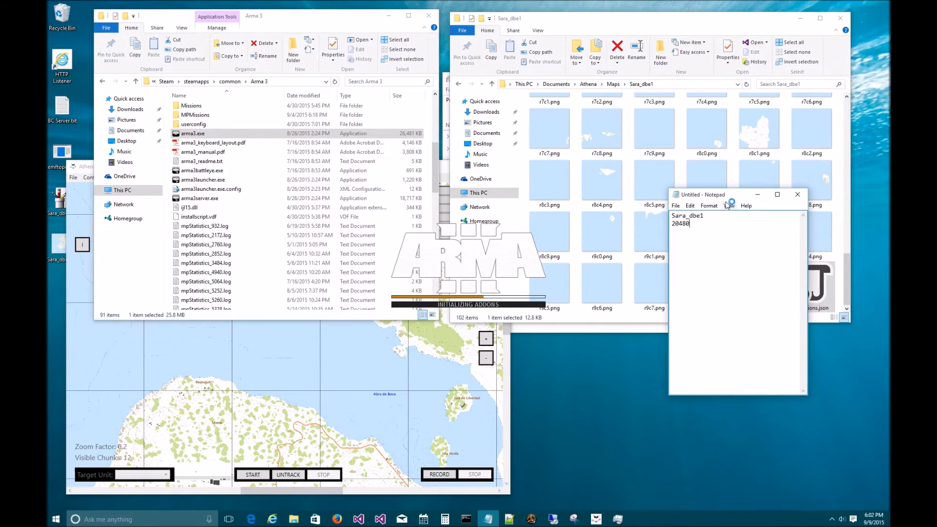
Arrange the Athena Desktop and Arma 3 windows so that the Athena map and the game can be watched together
{"action": "left_click_drag", "start_coordinate": [728, 193], "coordinate": [768, 265]}
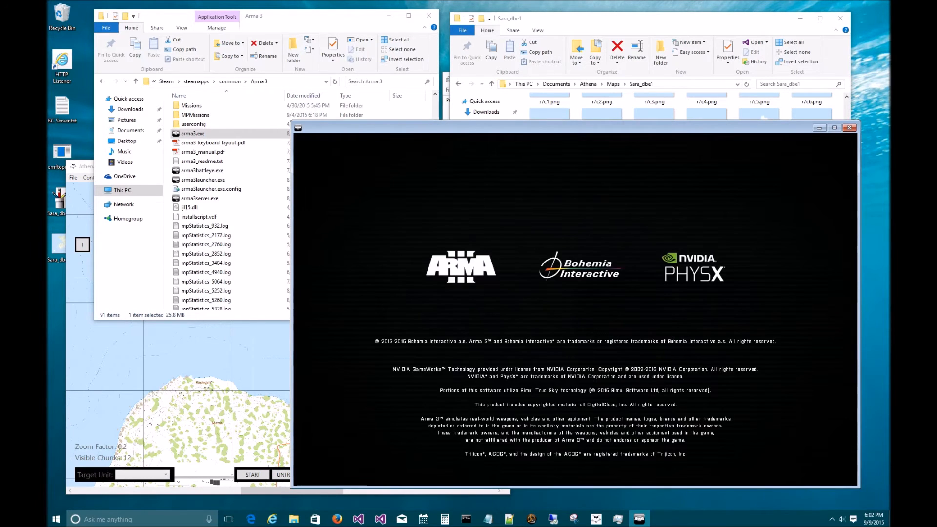
{"action": "left_click", "coordinate": [167, 419]}
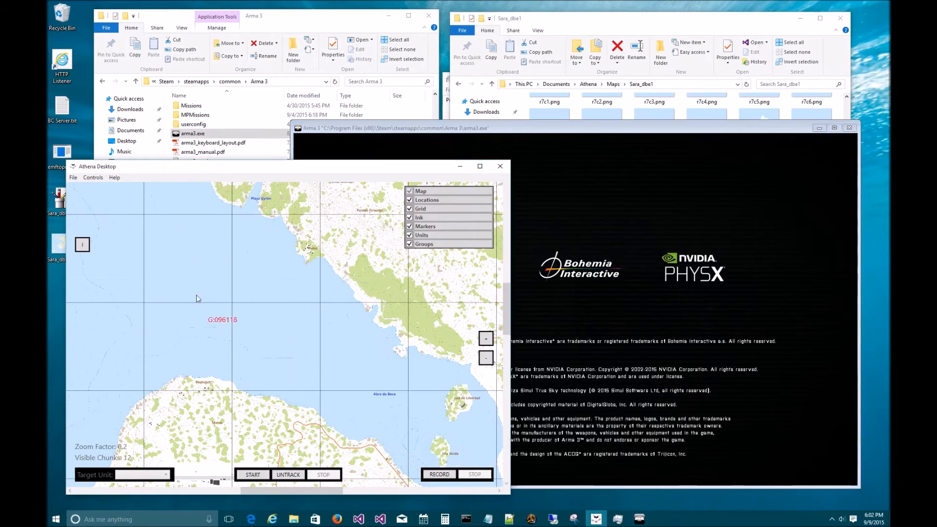
{"action": "left_click_drag", "start_coordinate": [214, 173], "coordinate": [198, 18]}
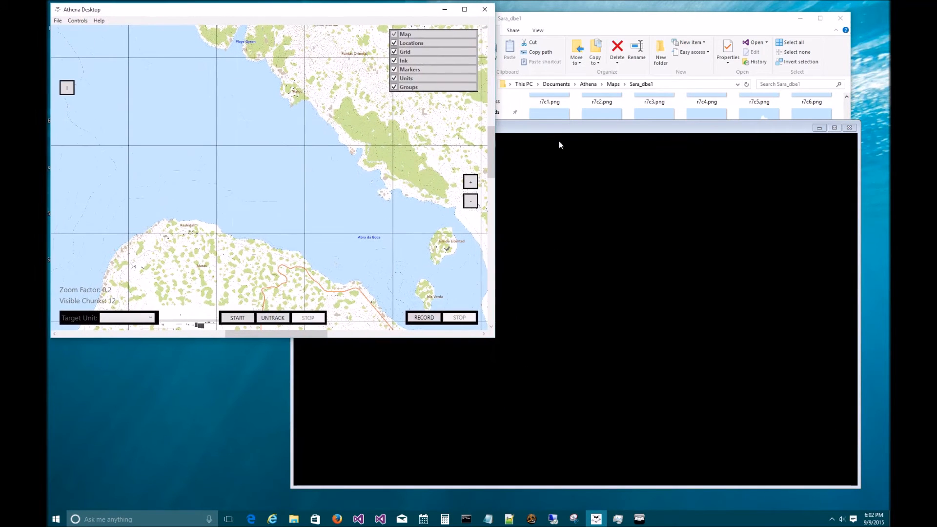
{"action": "left_click_drag", "start_coordinate": [566, 130], "coordinate": [590, 148]}
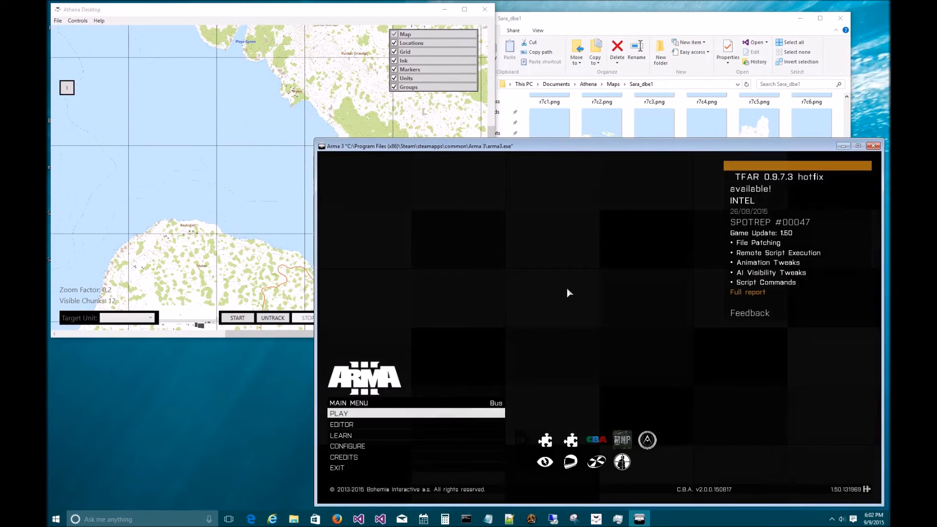
Open the United Sahrani map in the Arma 3 editor and preview a mission with a player unit placed in Corazol
{"action": "left_click", "coordinate": [372, 424]}
{"action": "double_click", "coordinate": [363, 263]}
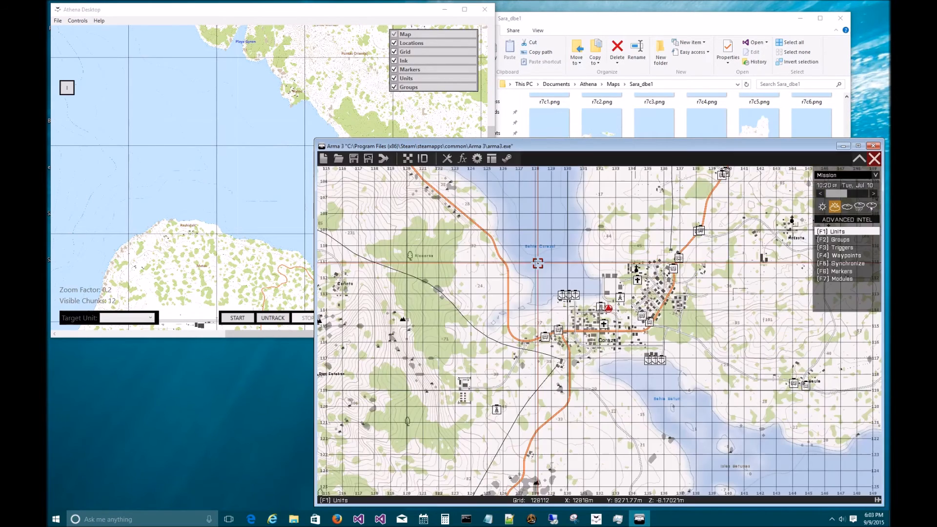
{"action": "scroll", "coordinate": [566, 320], "scroll_direction": "up", "scroll_amount": 5}
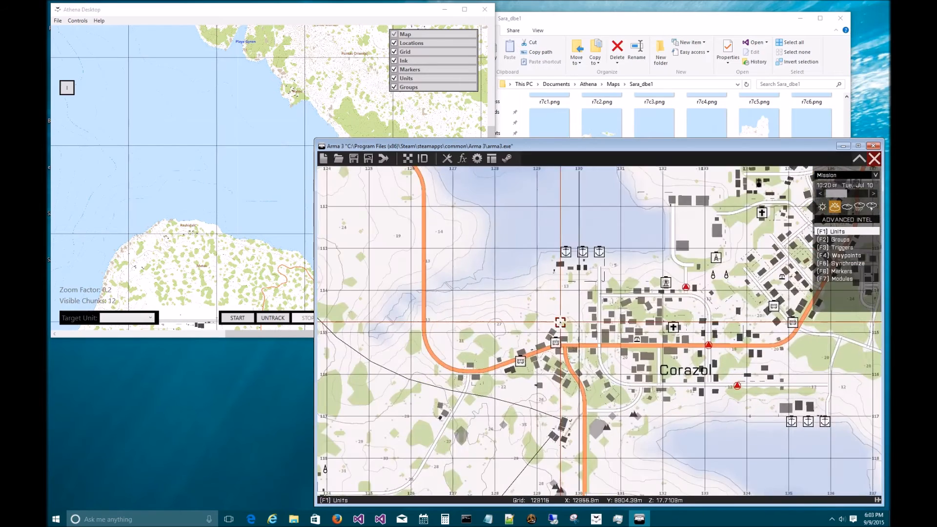
{"action": "double_click", "coordinate": [634, 307]}
{"action": "left_click", "coordinate": [687, 428]}
{"action": "left_click", "coordinate": [857, 303]}
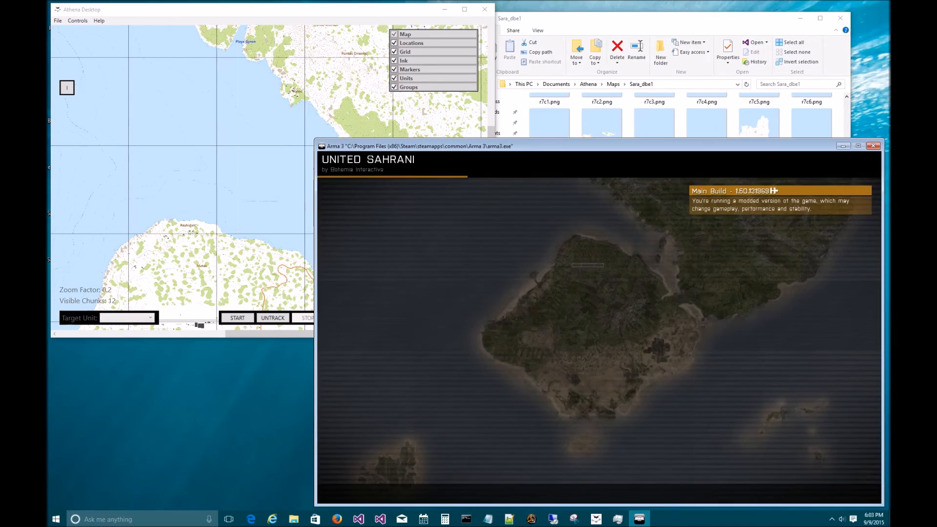
Pause the mission, start live tracking in Athena and zoom in on the unit's marker at Corazol
{"action": "key", "text": "Escape"}
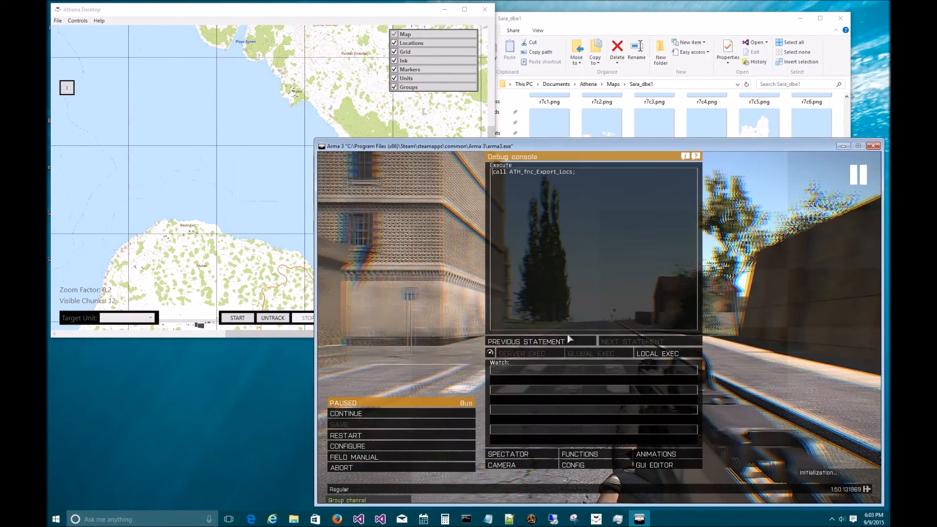
{"action": "left_click", "coordinate": [208, 226]}
{"action": "left_click", "coordinate": [238, 319]}
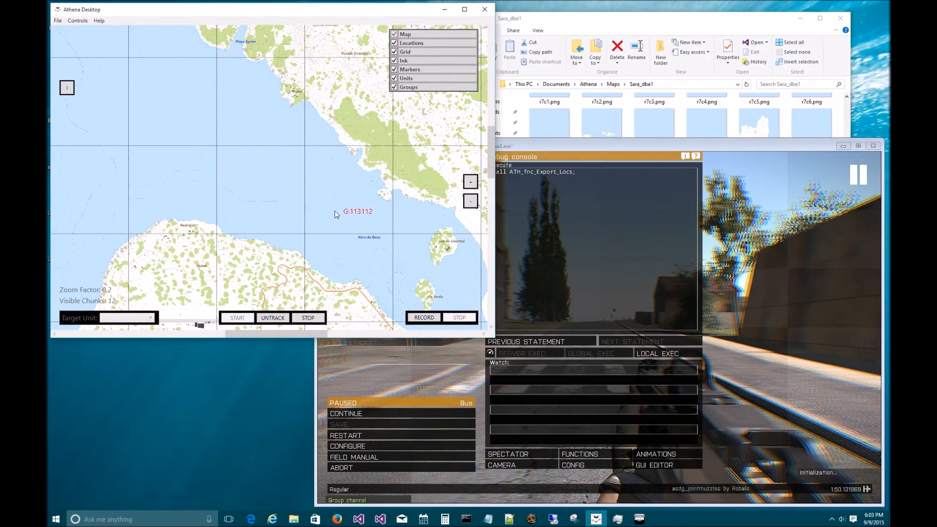
{"action": "scroll", "coordinate": [312, 205], "scroll_direction": "up", "scroll_amount": 5}
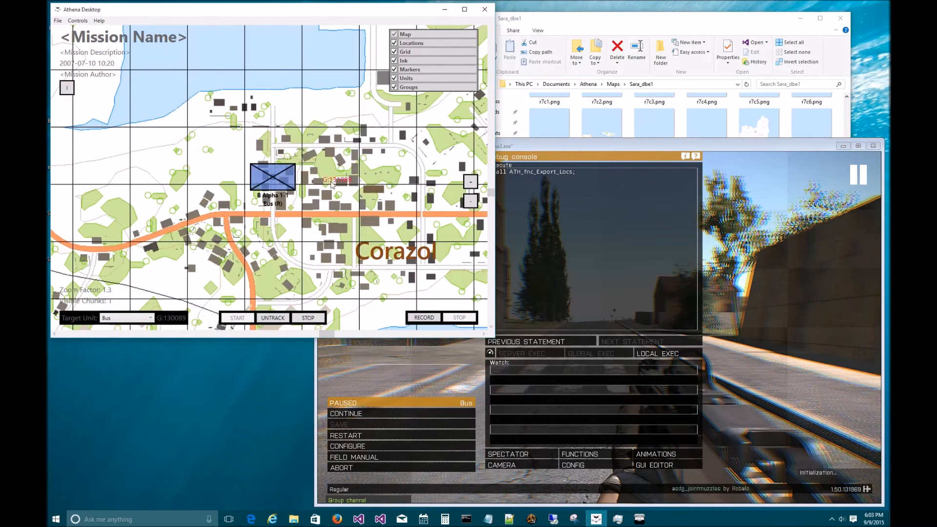
Resume the mission and walk the soldier north along the Corazol street to test Athena's live position tracking
{"action": "left_click", "coordinate": [412, 409]}
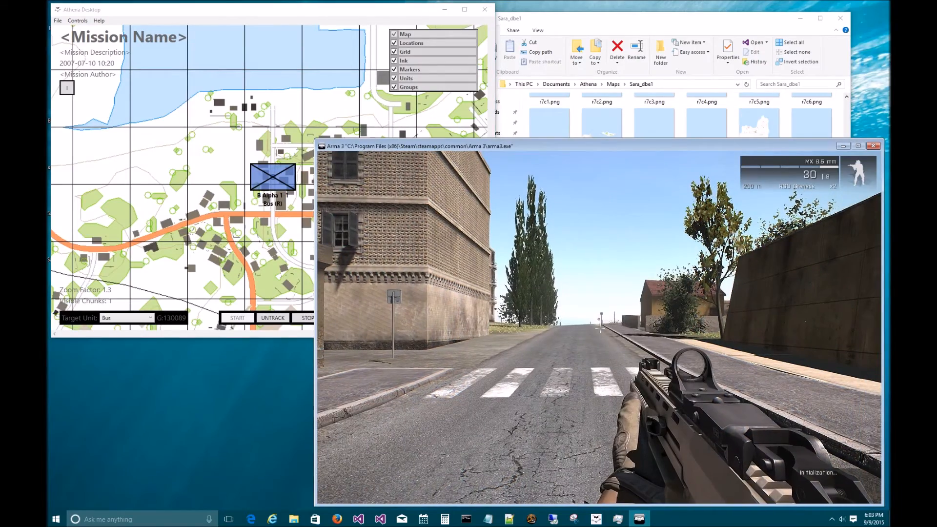
{"action": "key", "text": "w"}
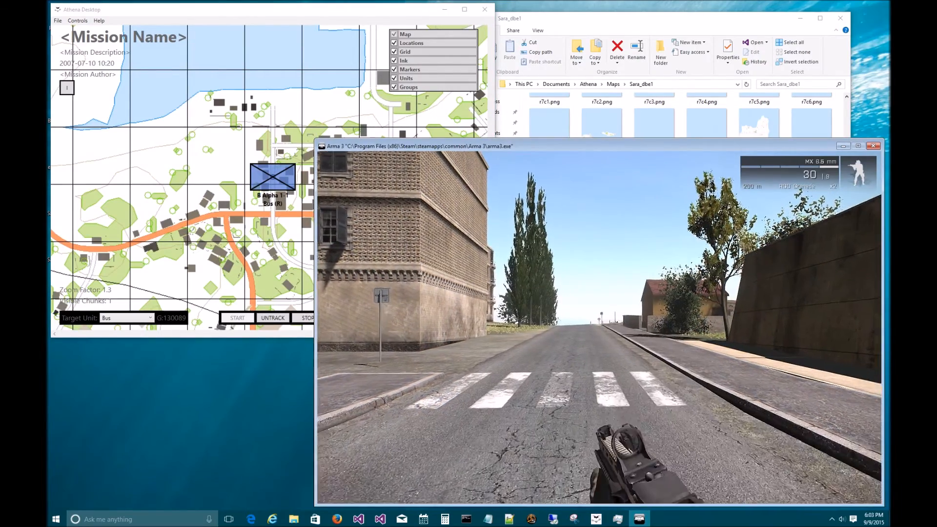
{"action": "key", "text": "w"}
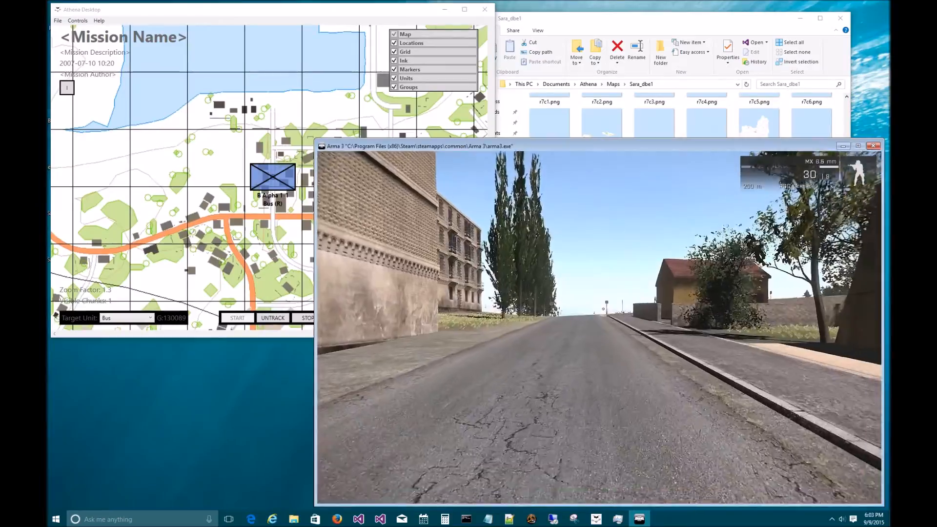
{"action": "key", "text": "w"}
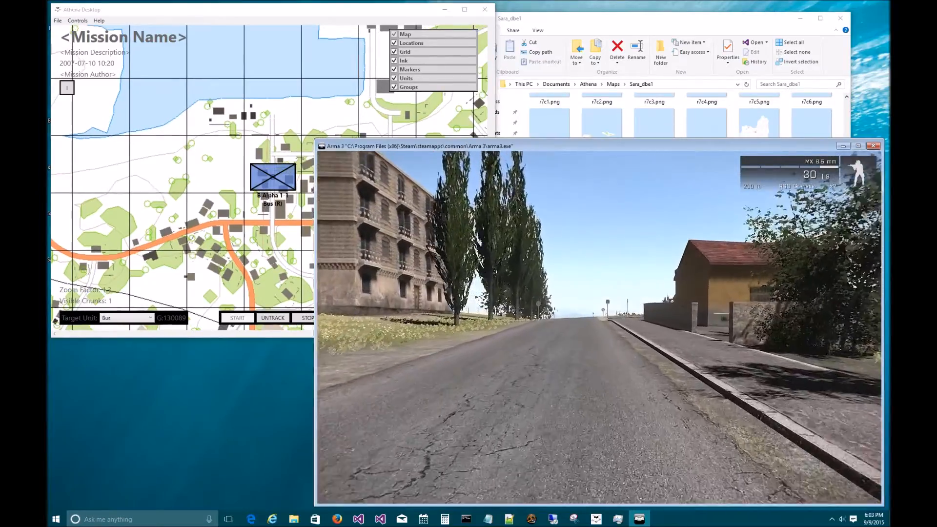
{"action": "key", "text": "w"}
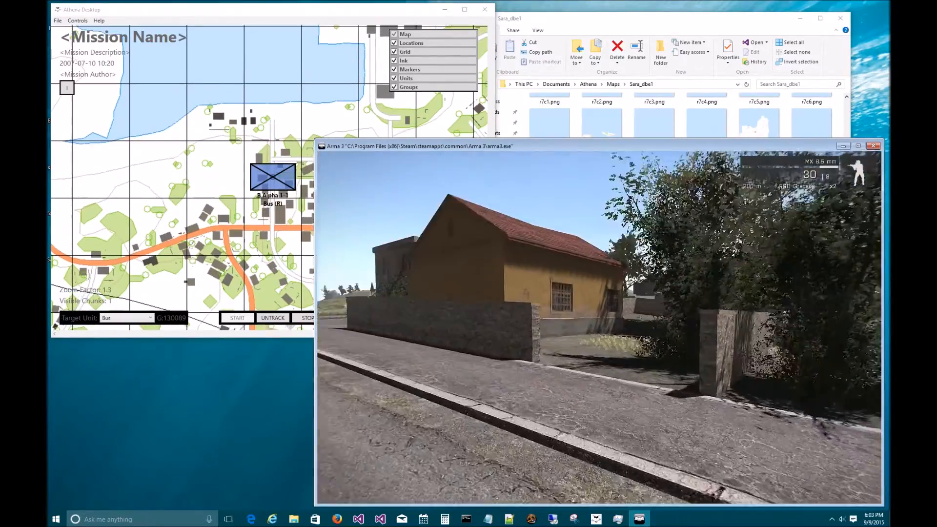
{"action": "key", "text": "w"}
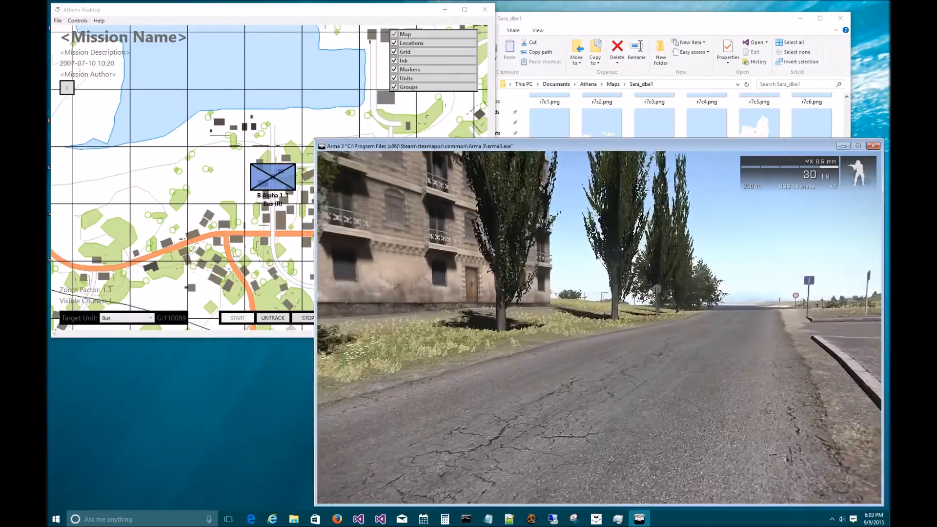
{"action": "key", "text": "w"}
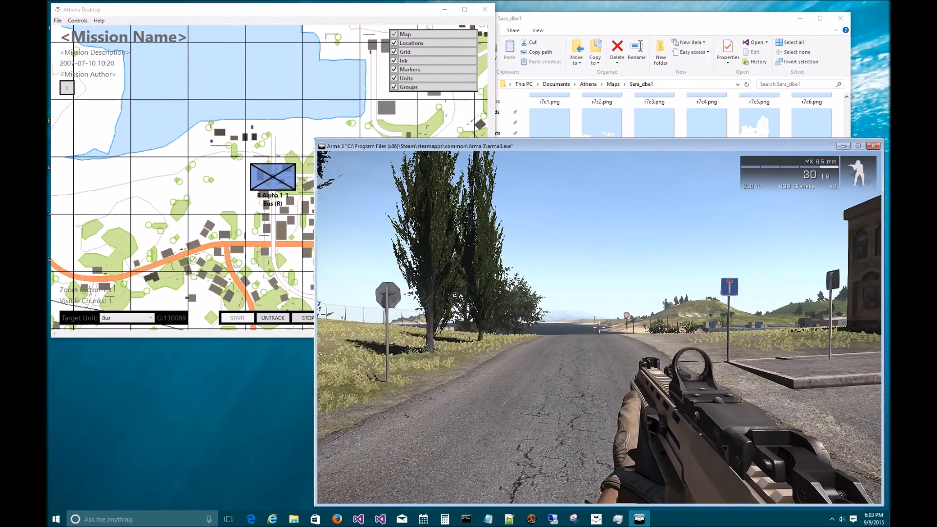
Pause the mission, examine the soldier's marker close up on the Athena map, and resume the game
{"action": "key", "text": "Escape"}
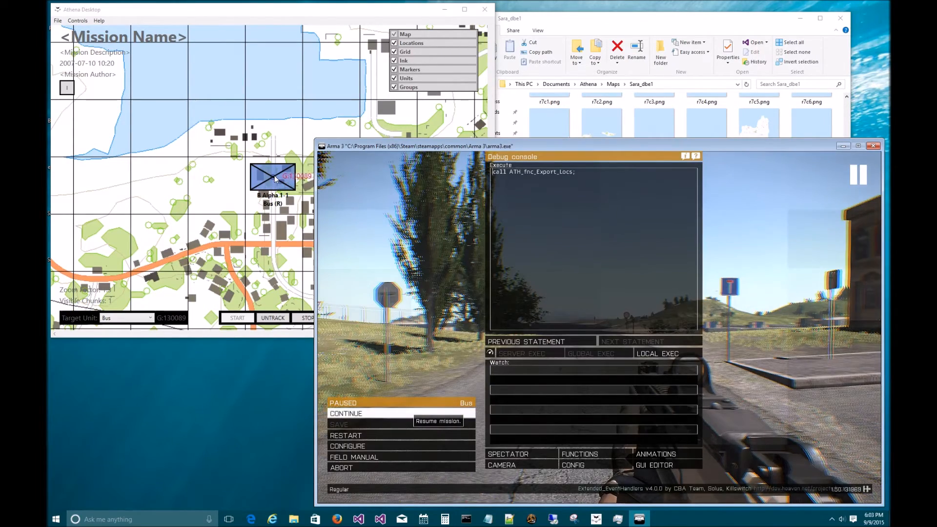
{"action": "left_click", "coordinate": [211, 182]}
{"action": "scroll", "coordinate": [248, 173], "scroll_direction": "up", "scroll_amount": 5}
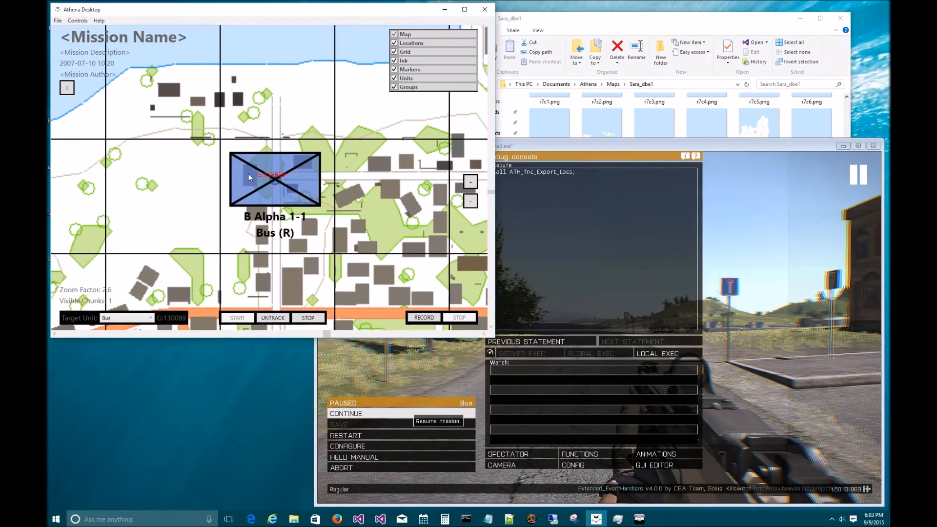
{"action": "left_click", "coordinate": [614, 297]}
{"action": "key", "text": "Escape"}
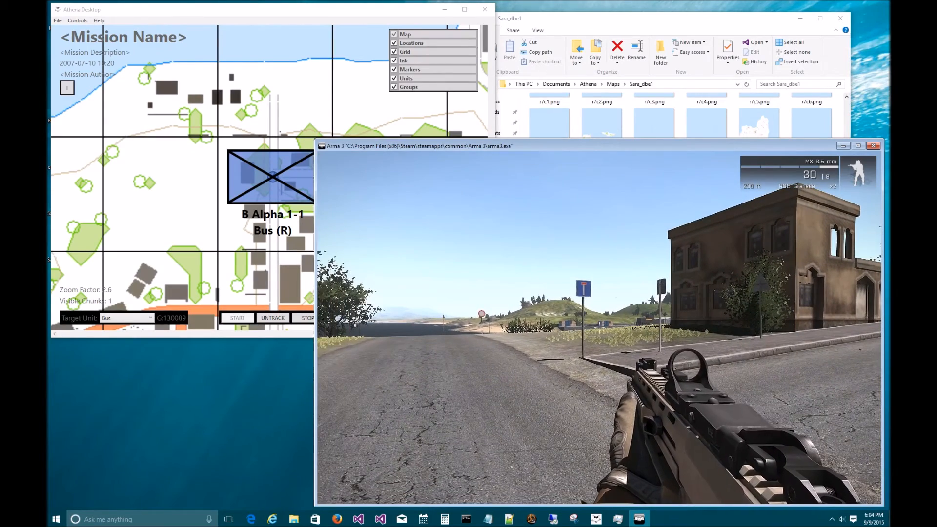
Abort the United Sahrani mission preview and return to the editor
{"action": "key", "text": "Escape"}
{"action": "left_click", "coordinate": [378, 467]}
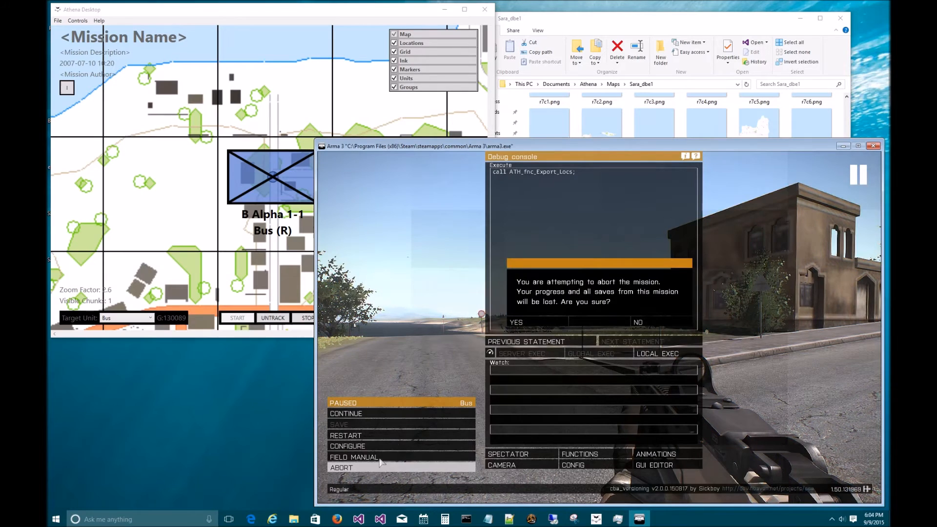
{"action": "left_click", "coordinate": [517, 323]}
Load a new mission on the Zargabad map in the editor
{"action": "left_click", "coordinate": [338, 159]}
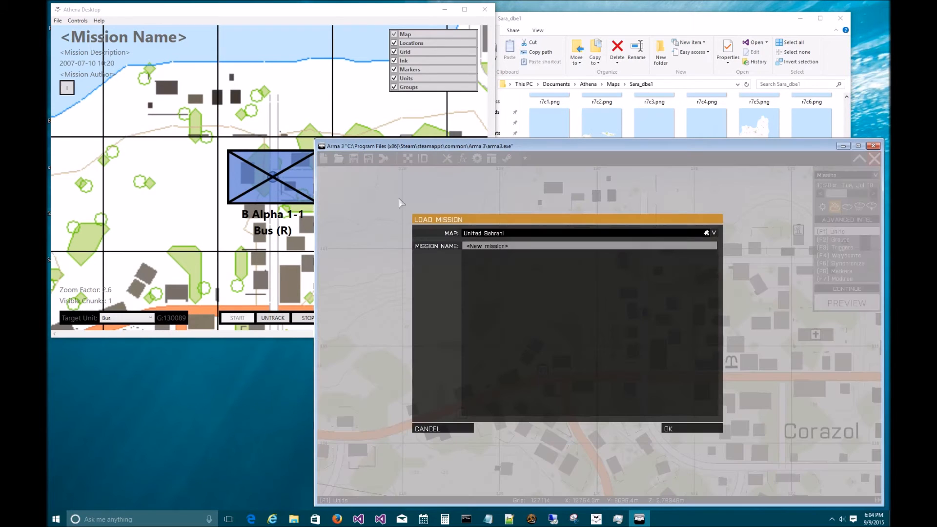
{"action": "left_click", "coordinate": [518, 231]}
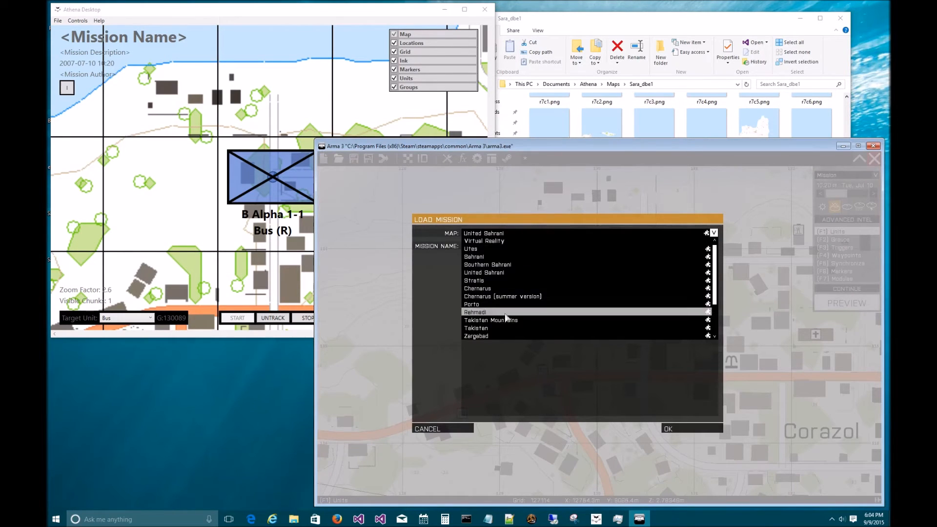
{"action": "scroll", "coordinate": [498, 337], "scroll_direction": "down", "scroll_amount": 1}
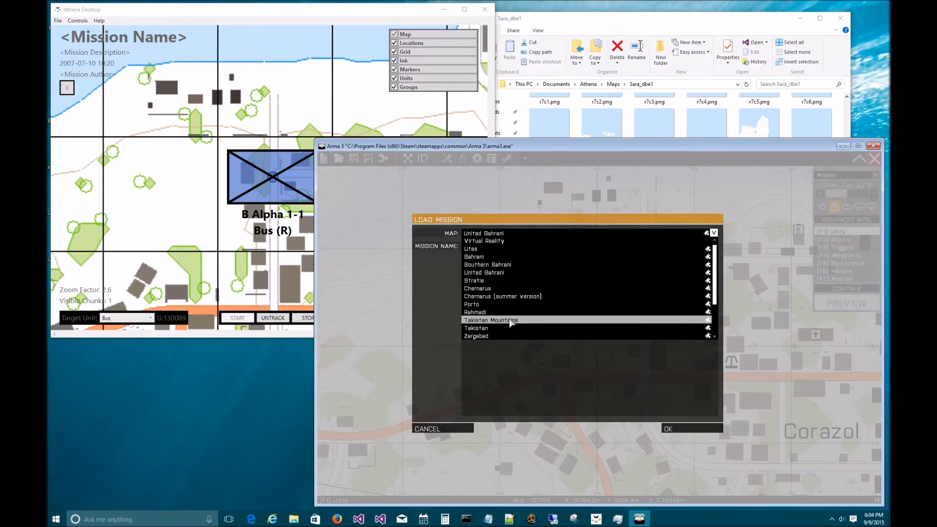
{"action": "left_click", "coordinate": [497, 328]}
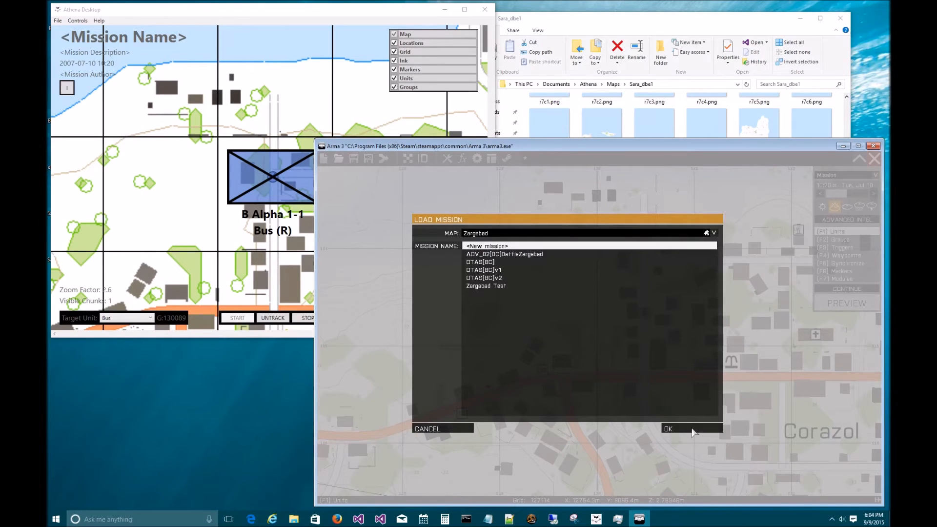
{"action": "left_click", "coordinate": [691, 429]}
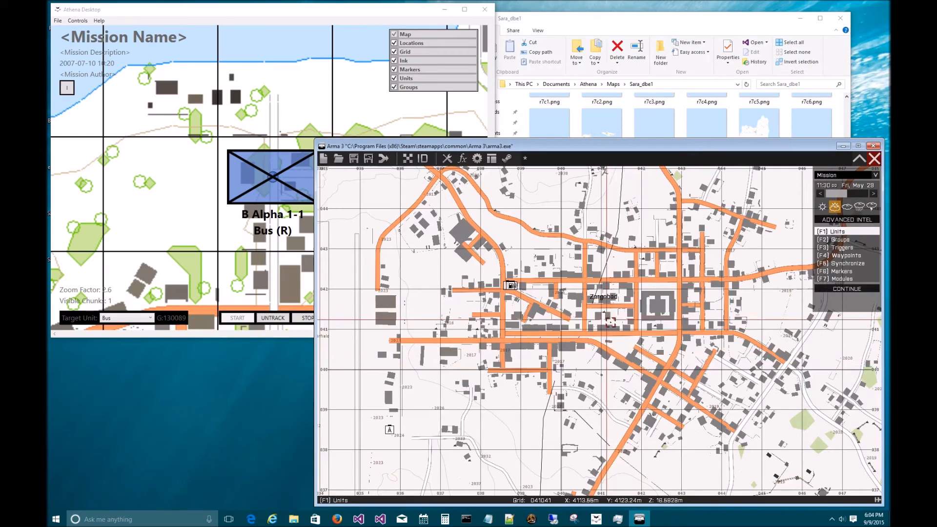
Place a player unit on the main road in central Zargabad, preview the mission and walk the soldier forward
{"action": "double_click", "coordinate": [639, 335]}
{"action": "left_click", "coordinate": [669, 429]}
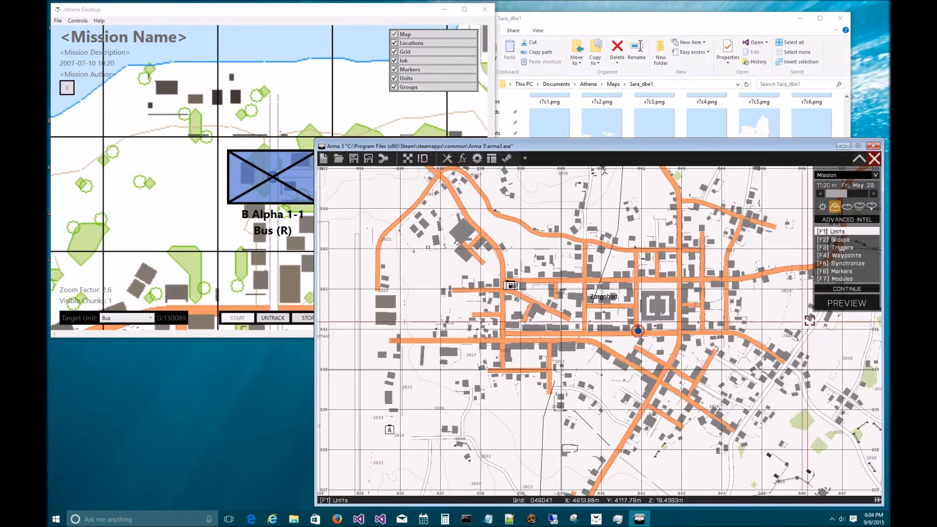
{"action": "left_click", "coordinate": [855, 316]}
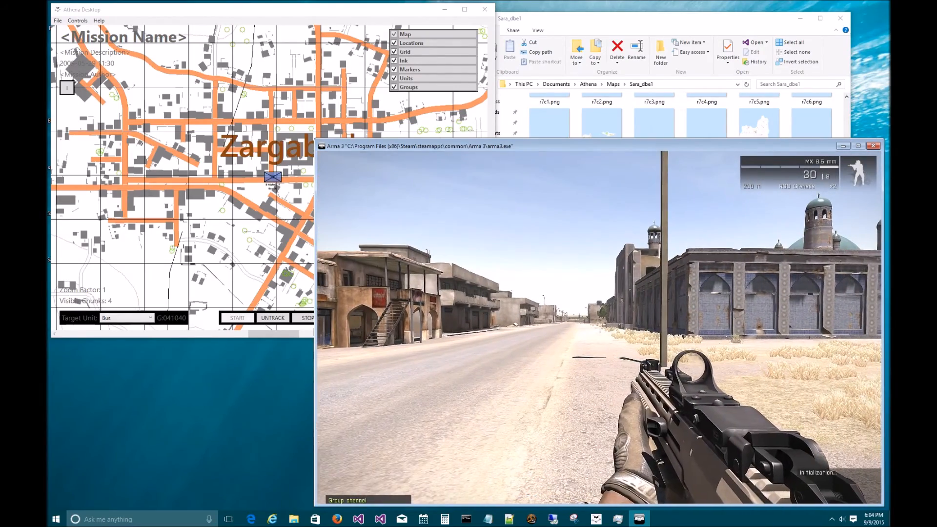
{"action": "key", "text": "w"}
{"action": "key", "text": "w"}
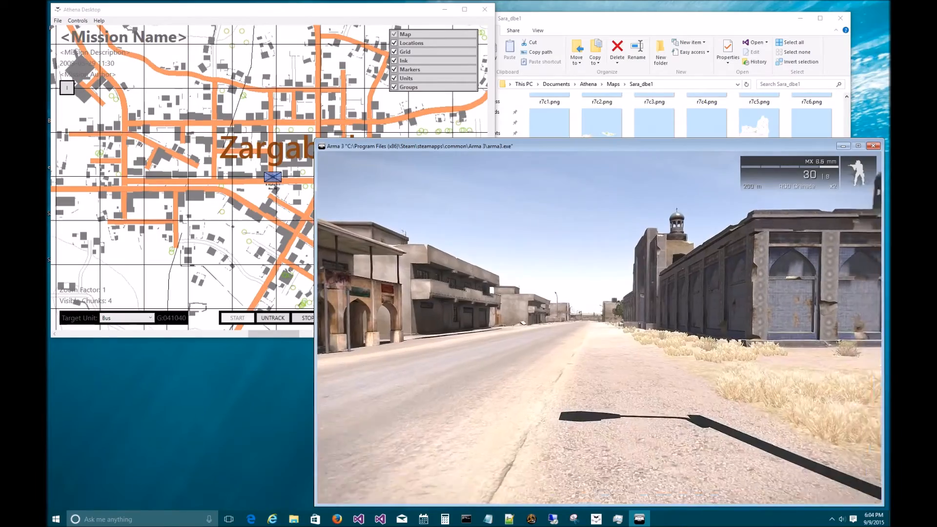
Abort the Zargabad preview and load a new mission on the United Sahrani map
{"action": "key", "text": "Escape"}
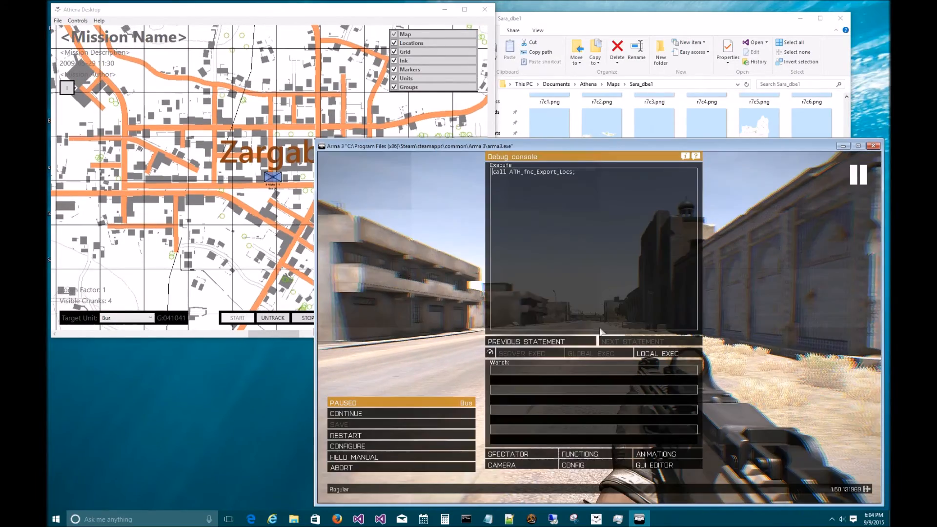
{"action": "left_click", "coordinate": [342, 467]}
{"action": "left_click", "coordinate": [570, 320]}
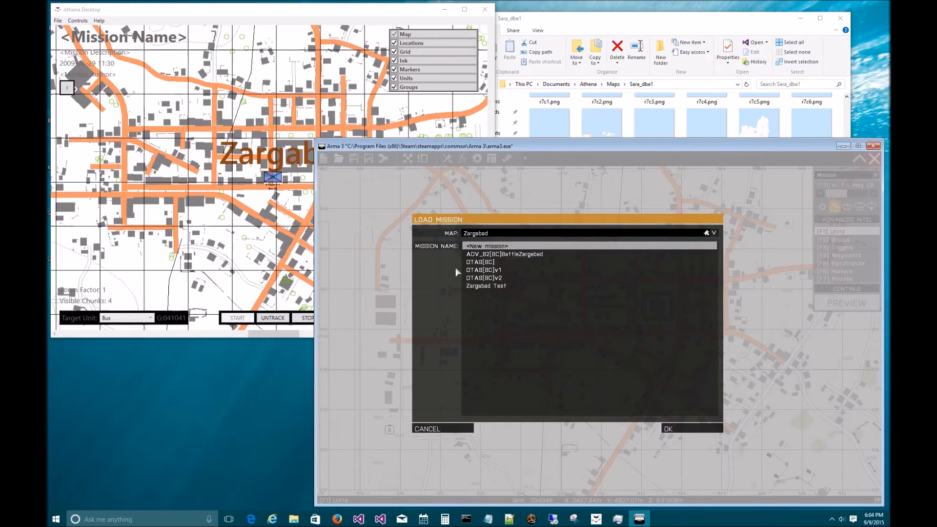
{"action": "left_click", "coordinate": [513, 233]}
{"action": "left_click", "coordinate": [500, 273]}
{"action": "left_click", "coordinate": [713, 429]}
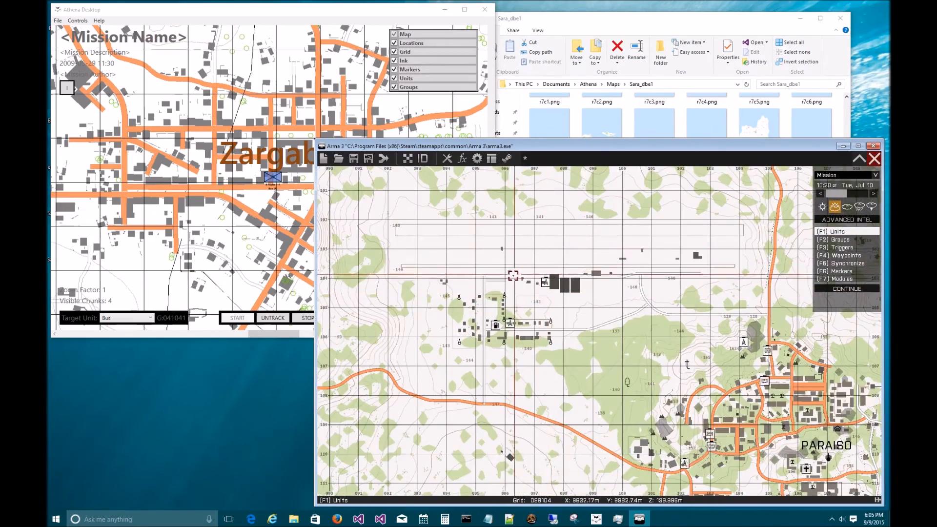
Preview a mission with a player unit on the airfield northwest of Paraiso, walk the soldier onward and open the in-game map
{"action": "double_click", "coordinate": [501, 269]}
{"action": "left_click", "coordinate": [668, 428]}
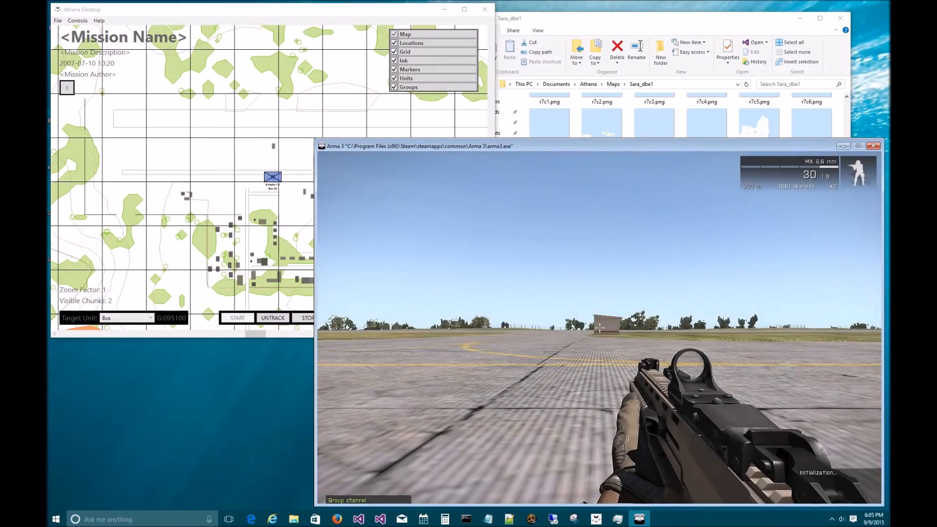
{"action": "key", "text": "w"}
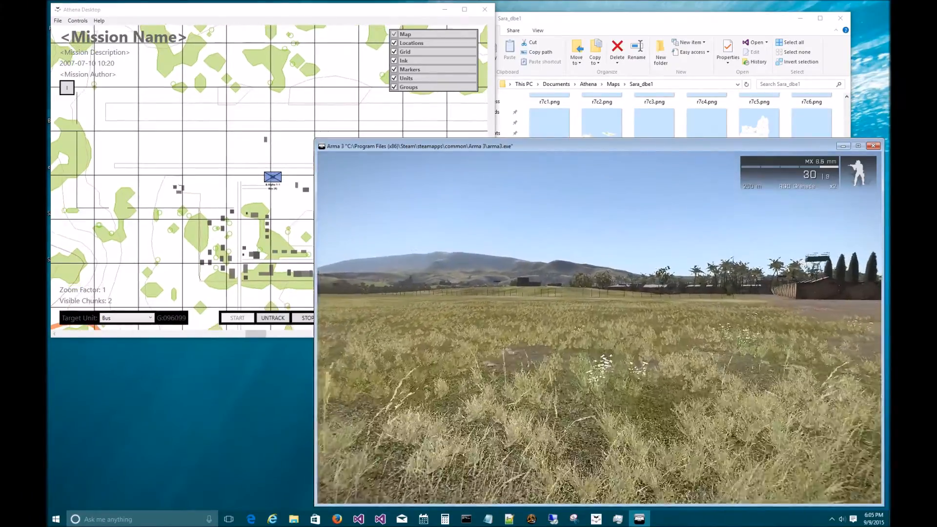
{"action": "key", "text": "m"}
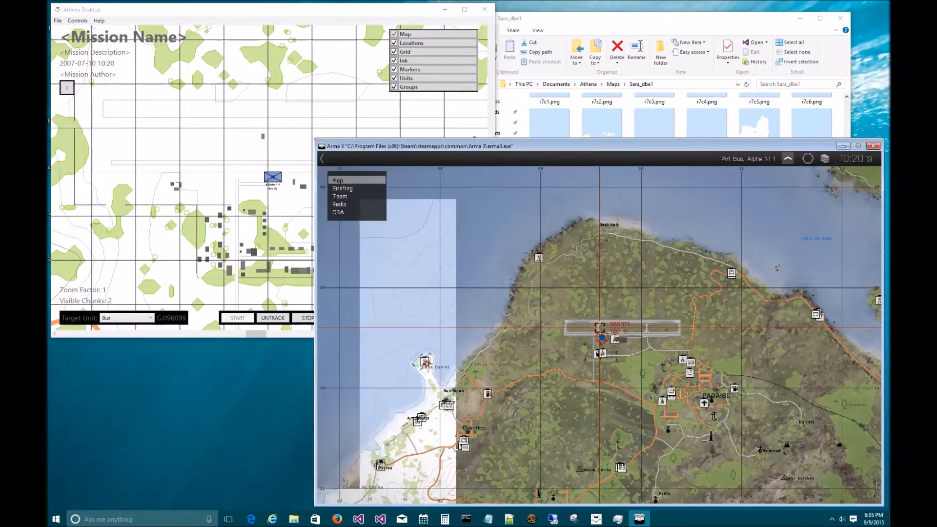
Compare the soldier's close-up position on the in-game map with its marker in Athena, and close the in-game map
{"action": "scroll", "coordinate": [622, 346], "scroll_direction": "up", "scroll_amount": 10}
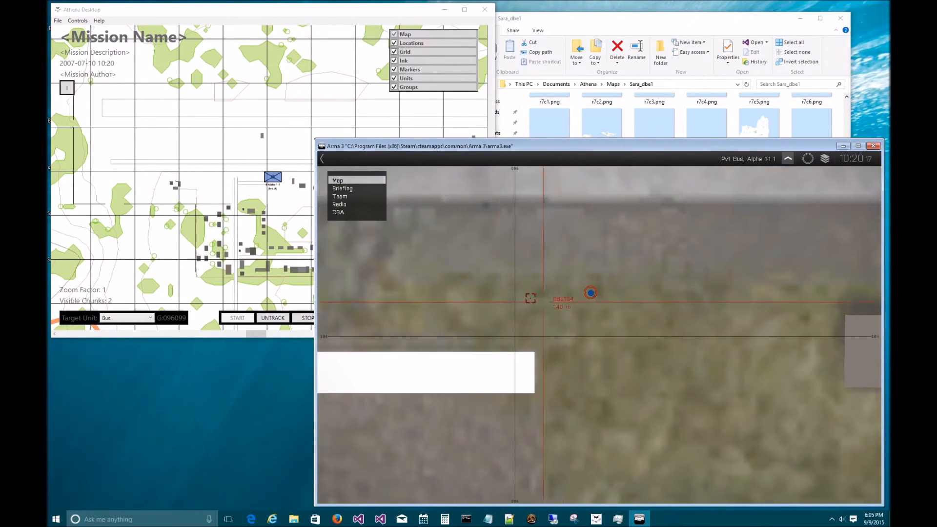
{"action": "scroll", "coordinate": [257, 206], "scroll_direction": "up", "scroll_amount": 5}
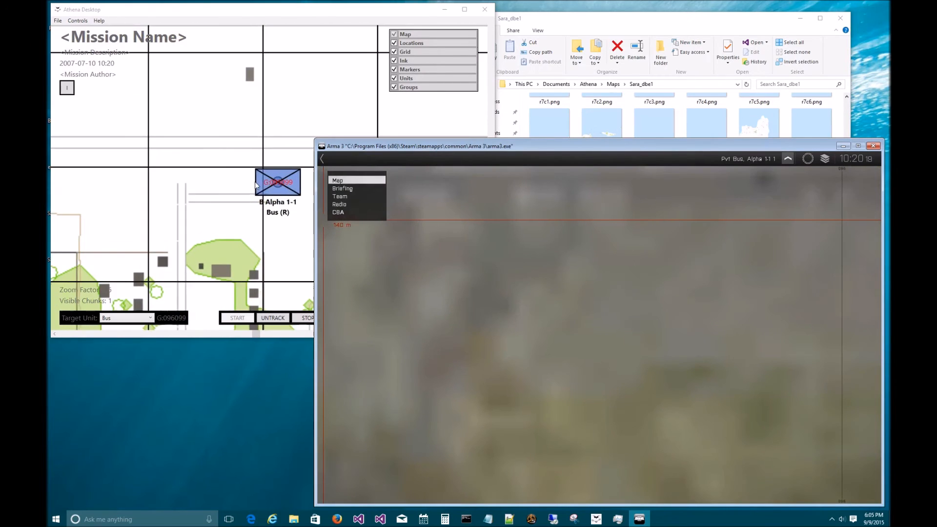
{"action": "scroll", "coordinate": [511, 263], "scroll_direction": "down", "scroll_amount": 5}
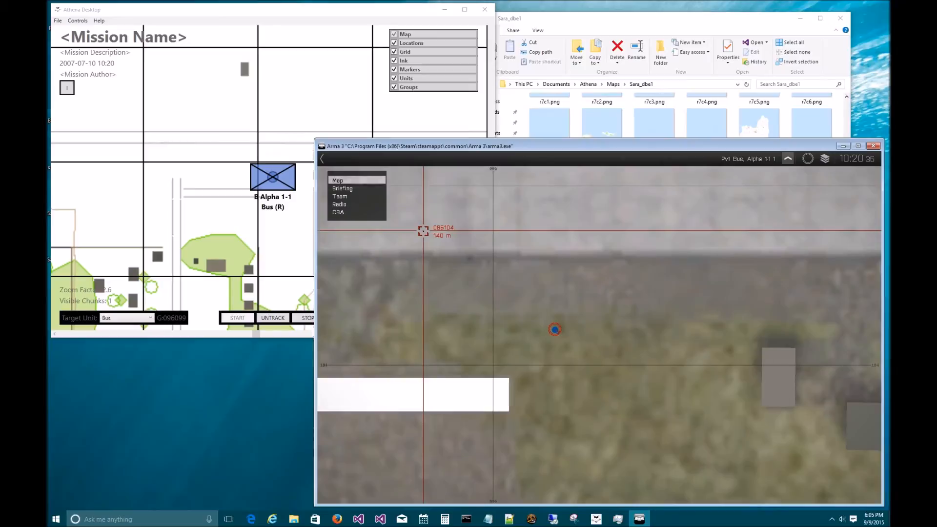
{"action": "key", "text": "m"}
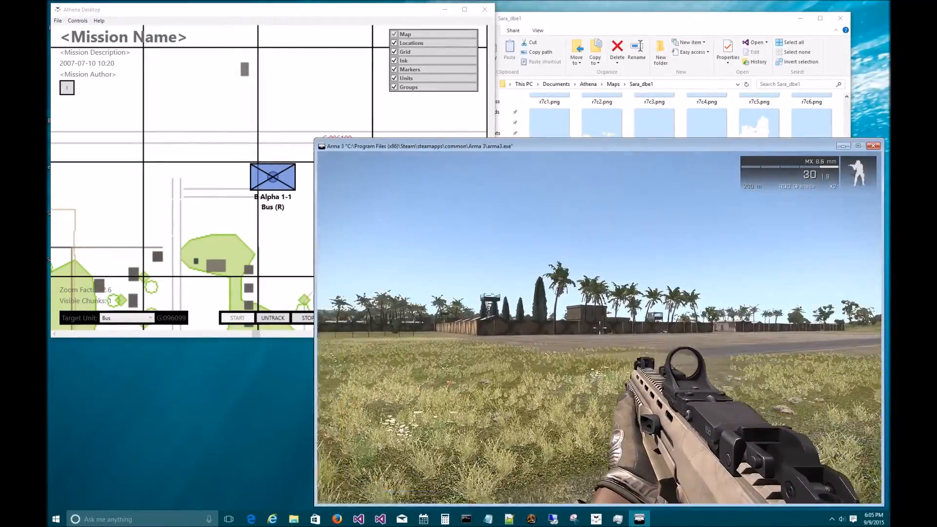
Fire the soldier's rifle at the ground around him and pause the mission
{"action": "left_click", "coordinate": [599, 328]}
{"action": "left_click", "coordinate": [599, 328]}
{"action": "left_click", "coordinate": [600, 328]}
{"action": "left_click", "coordinate": [599, 328]}
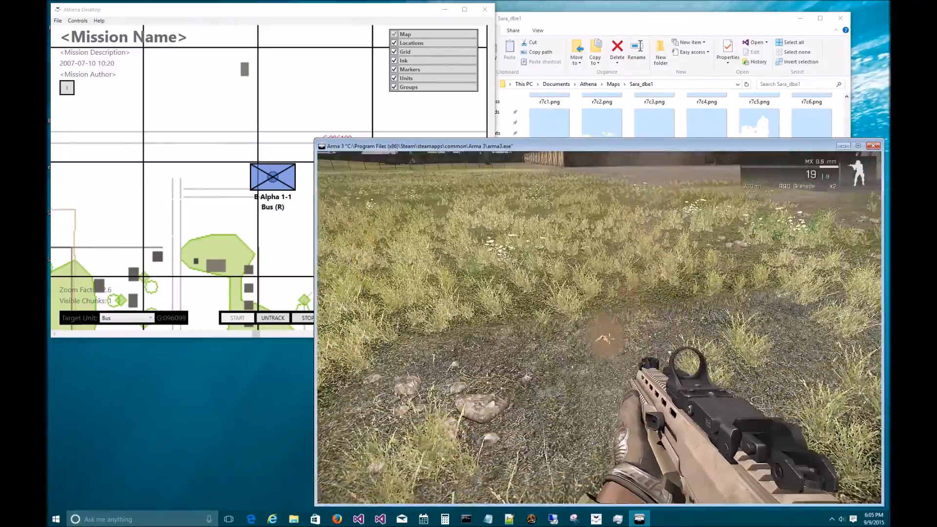
{"action": "left_click", "coordinate": [599, 328]}
{"action": "left_click", "coordinate": [599, 329]}
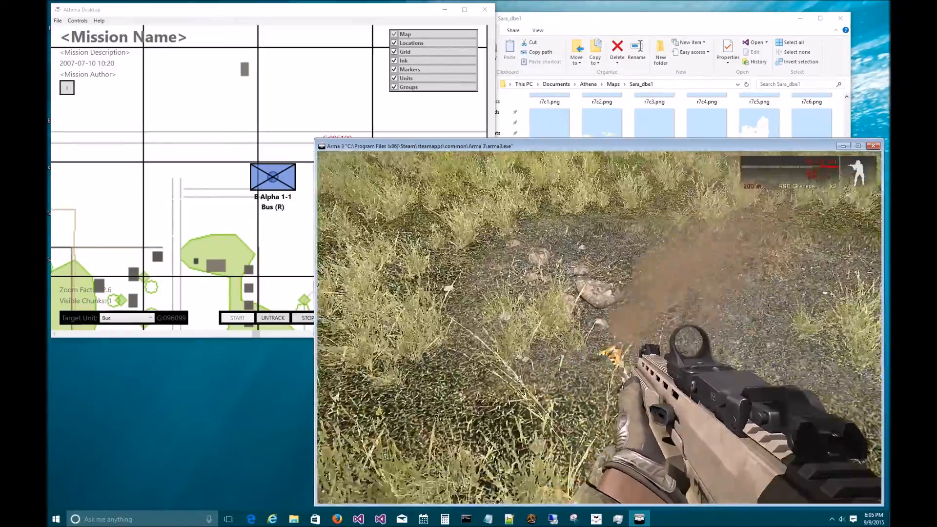
{"action": "left_click", "coordinate": [600, 328]}
{"action": "left_click", "coordinate": [599, 329]}
{"action": "left_click", "coordinate": [600, 329]}
{"action": "left_click", "coordinate": [600, 328]}
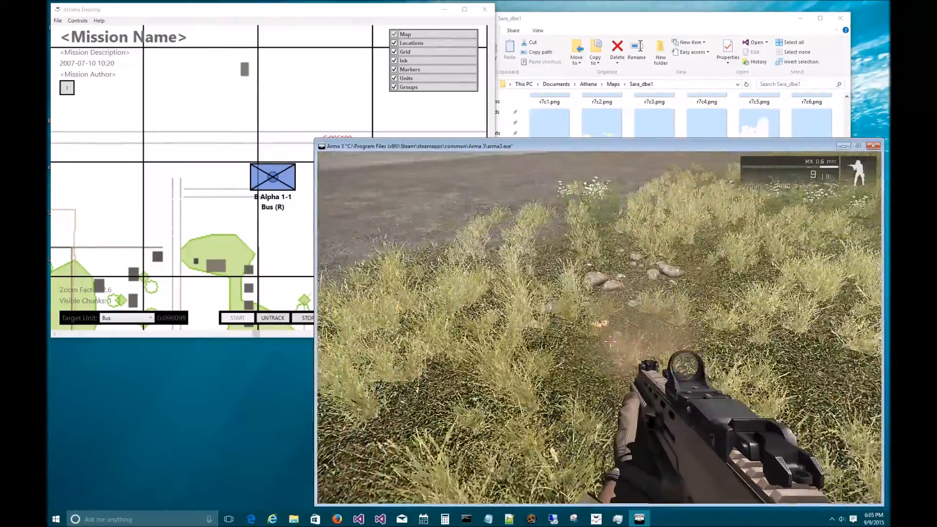
{"action": "key", "text": "Escape"}
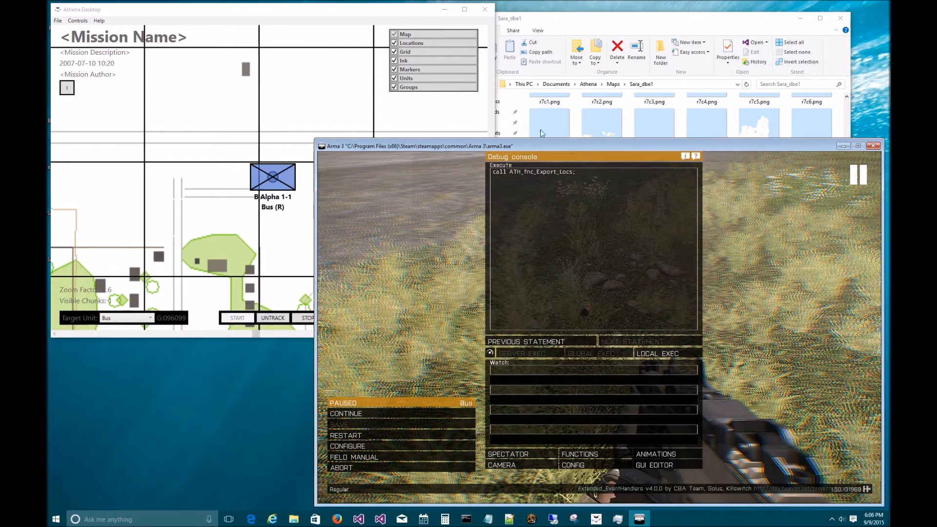
Turn off unit tracking in Athena and look over the United Sahrani map from the northwest coast and Paraiso to the south coast
{"action": "left_click", "coordinate": [578, 15]}
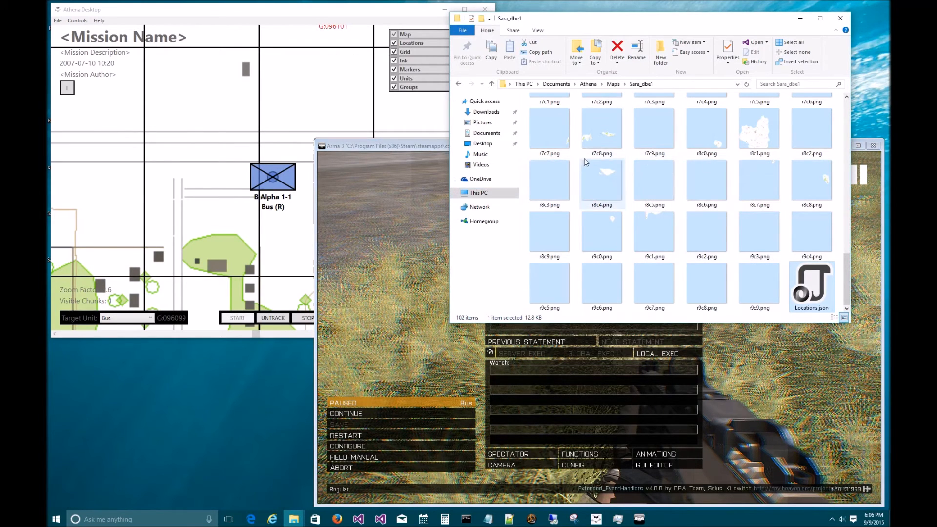
{"action": "left_click", "coordinate": [320, 11]}
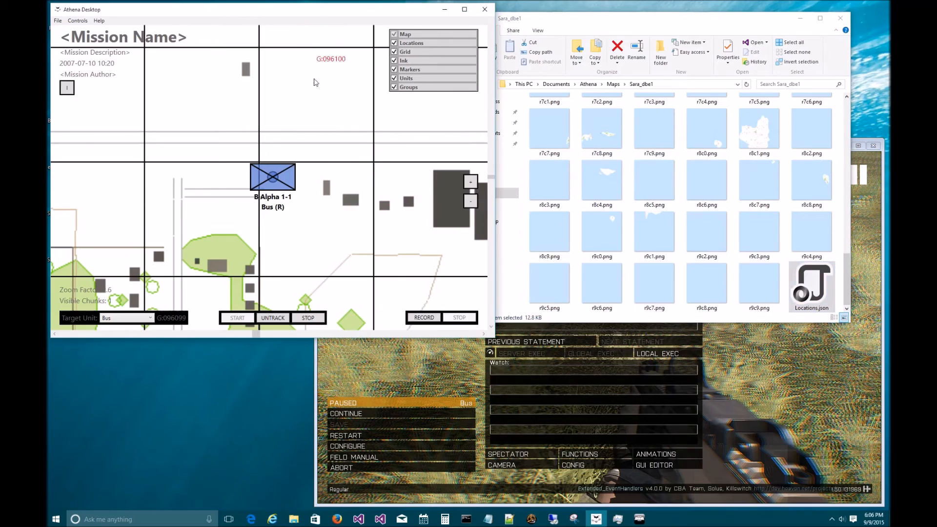
{"action": "scroll", "coordinate": [335, 162], "scroll_direction": "down", "scroll_amount": 5}
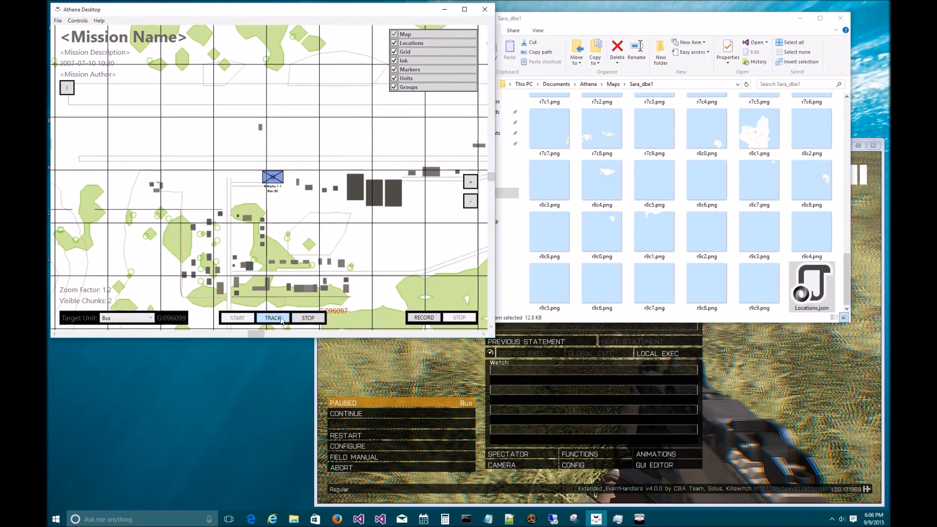
{"action": "scroll", "coordinate": [324, 197], "scroll_direction": "down", "scroll_amount": 8}
{"action": "scroll", "coordinate": [328, 190], "scroll_direction": "up", "scroll_amount": 3}
{"action": "scroll", "coordinate": [328, 192], "scroll_direction": "up", "scroll_amount": 3}
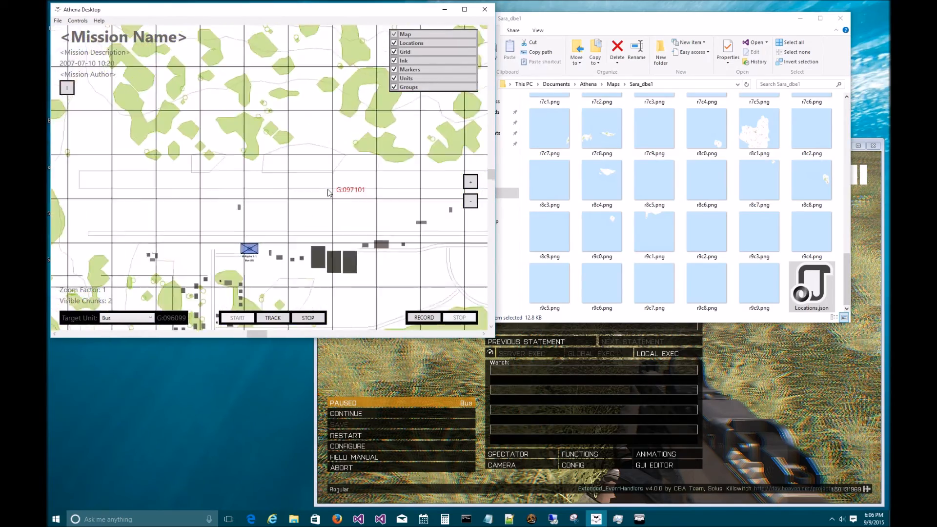
{"action": "scroll", "coordinate": [328, 192], "scroll_direction": "down", "scroll_amount": 8}
{"action": "scroll", "coordinate": [328, 193], "scroll_direction": "up", "scroll_amount": 2}
{"action": "left_click_drag", "start_coordinate": [320, 198], "coordinate": [395, 186]}
{"action": "scroll", "coordinate": [246, 171], "scroll_direction": "down", "scroll_amount": 2}
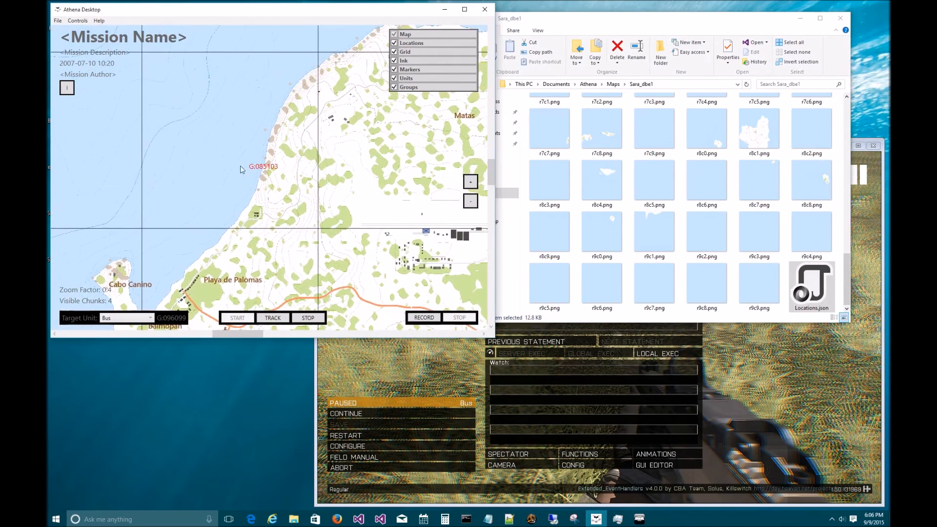
{"action": "left_click_drag", "start_coordinate": [355, 181], "coordinate": [333, 146]}
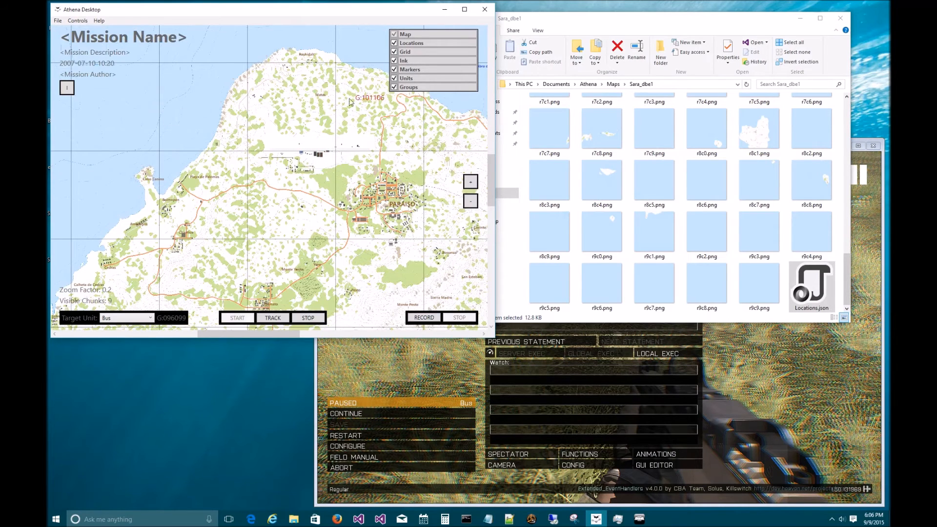
{"action": "left_click_drag", "start_coordinate": [343, 149], "coordinate": [302, 169]}
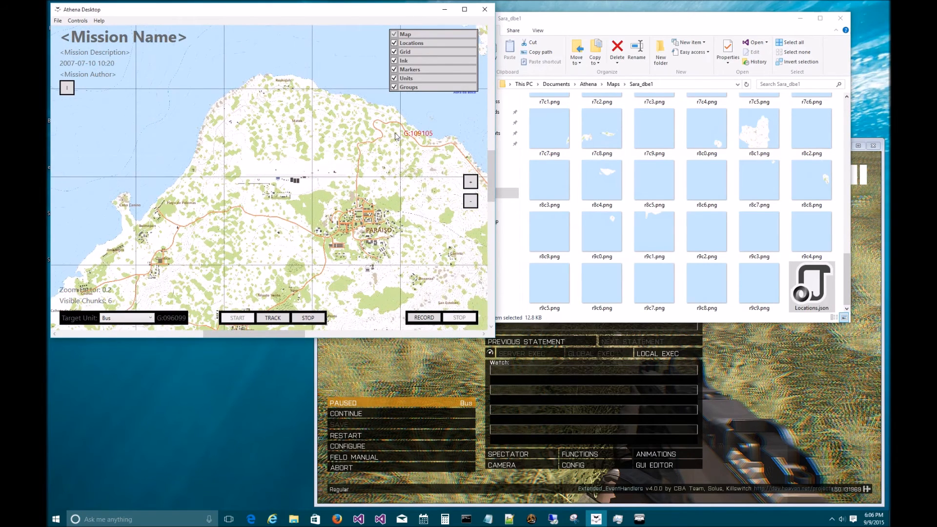
{"action": "left_click", "coordinate": [695, 22]}
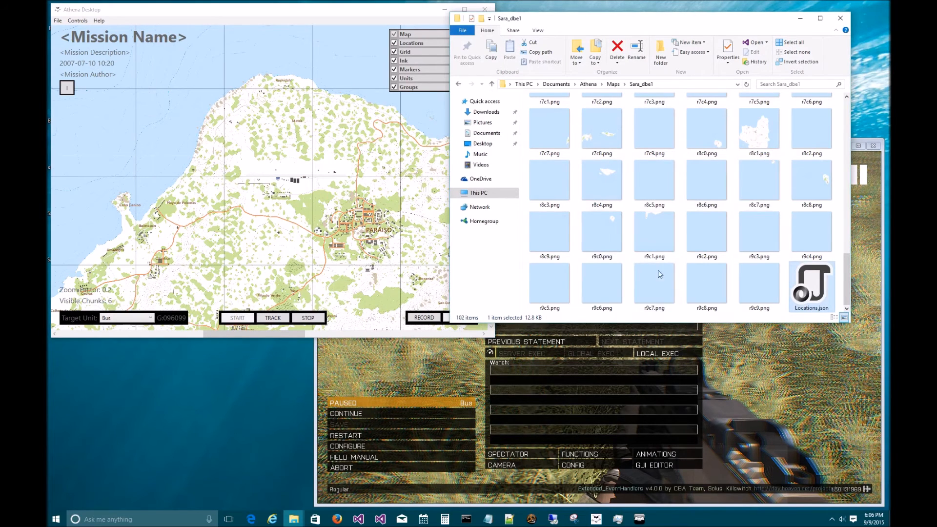
{"action": "left_click_drag", "start_coordinate": [380, 179], "coordinate": [343, 195]}
Switch to Task Manager and sort the processes by name to check Athena Desktop's memory use
{"action": "left_click", "coordinate": [618, 519]}
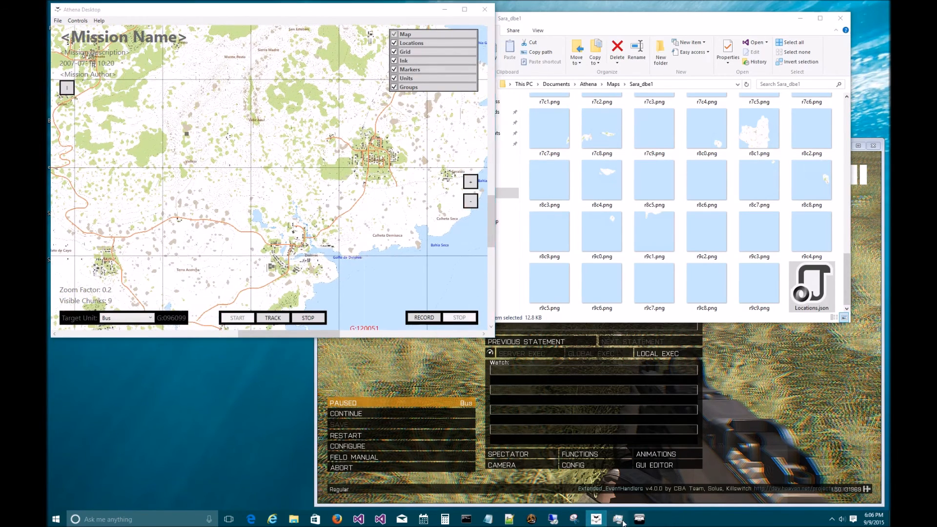
{"action": "left_click", "coordinate": [489, 153]}
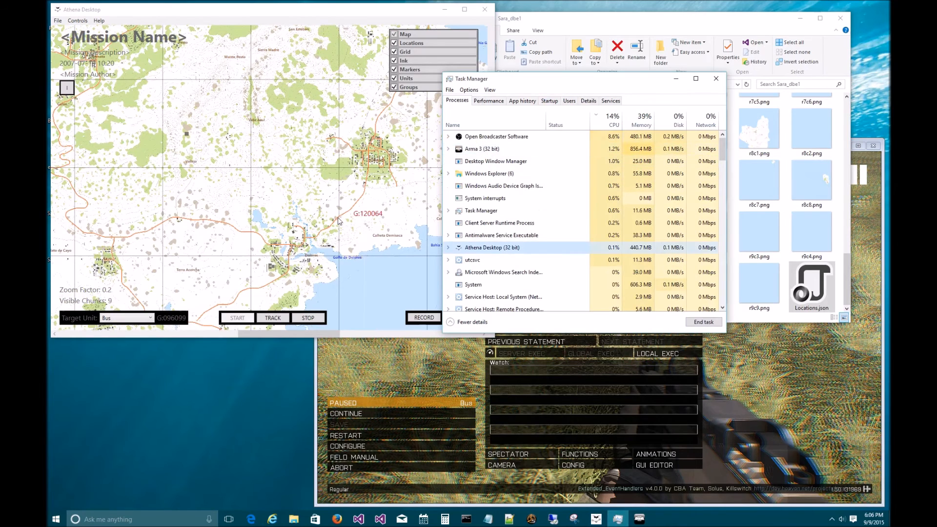
{"action": "left_click", "coordinate": [501, 126]}
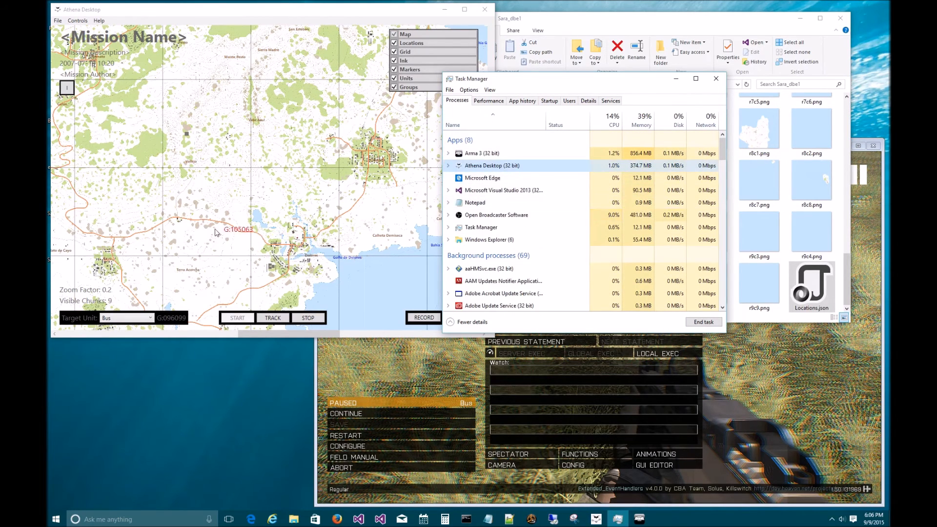
Watch Athena's memory use in Task Manager while examining the terrain near Vallejo and Ortego at close range, zoom factor 2.6
{"action": "left_click", "coordinate": [266, 170]}
{"action": "scroll", "coordinate": [271, 169], "scroll_direction": "up", "scroll_amount": 10}
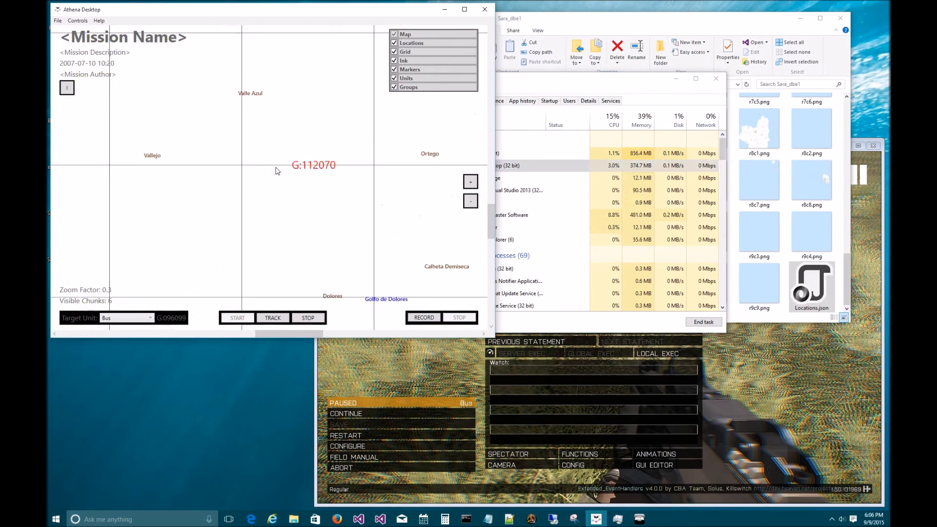
{"action": "scroll", "coordinate": [277, 170], "scroll_direction": "up", "scroll_amount": 1}
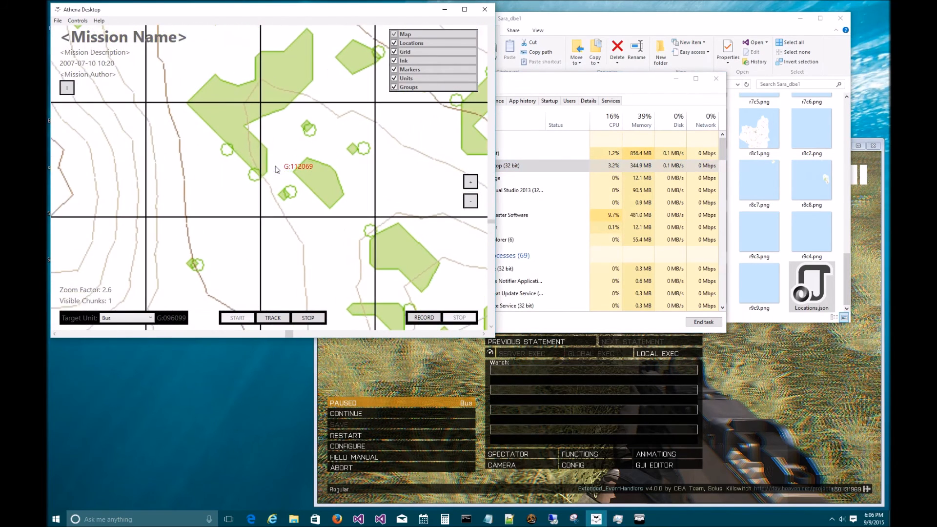
{"action": "left_click_drag", "start_coordinate": [278, 160], "coordinate": [225, 230]}
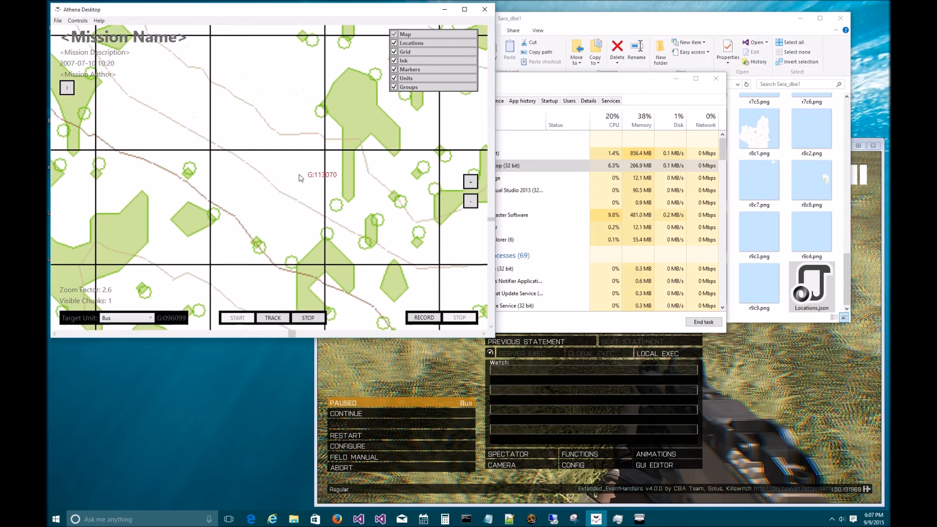
{"action": "left_click_drag", "start_coordinate": [299, 177], "coordinate": [247, 220]}
{"action": "left_click_drag", "start_coordinate": [376, 115], "coordinate": [219, 207]}
{"action": "left_click_drag", "start_coordinate": [304, 115], "coordinate": [239, 260]}
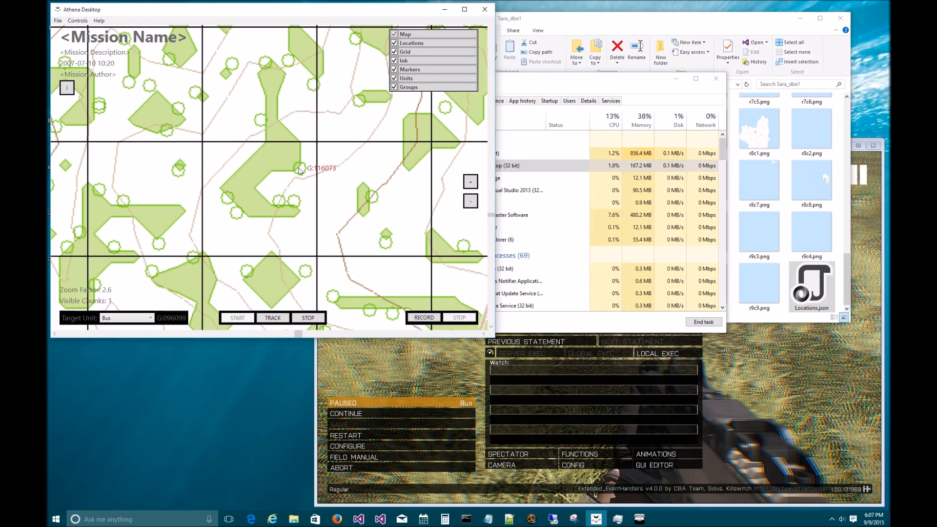
{"action": "left_click_drag", "start_coordinate": [230, 160], "coordinate": [258, 180]}
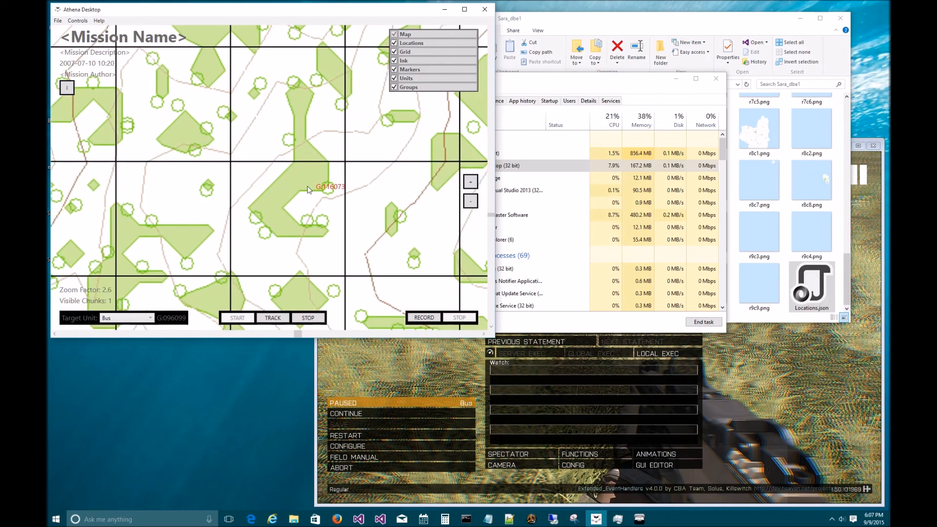
Watch Athena's memory use while surveying the island at zoom factor 0.2, from the southeast coast back to Paraiso
{"action": "scroll", "coordinate": [303, 188], "scroll_direction": "down", "scroll_amount": 10}
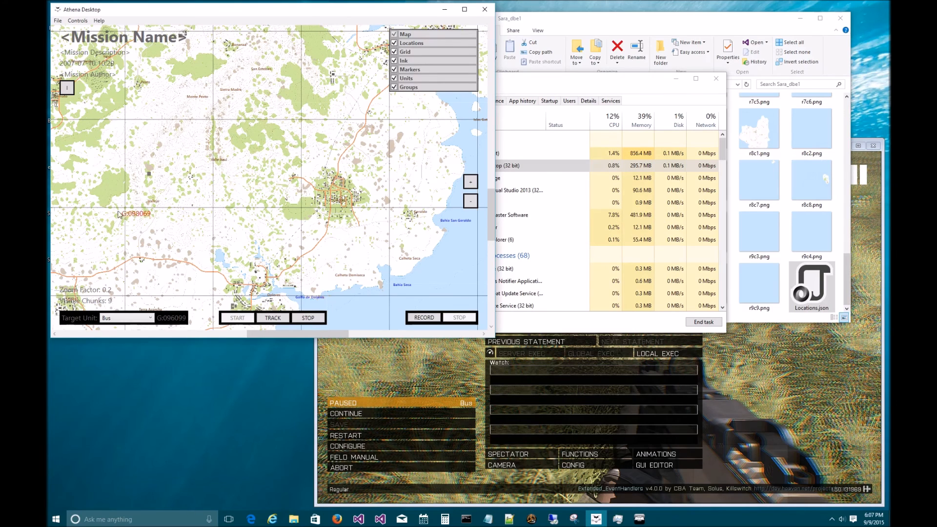
{"action": "left_click_drag", "start_coordinate": [409, 131], "coordinate": [142, 288]}
{"action": "left_click_drag", "start_coordinate": [127, 54], "coordinate": [336, 166]}
{"action": "left_click_drag", "start_coordinate": [244, 163], "coordinate": [409, 146]}
{"action": "left_click_drag", "start_coordinate": [151, 195], "coordinate": [302, 146]}
{"action": "left_click_drag", "start_coordinate": [224, 163], "coordinate": [332, 203]}
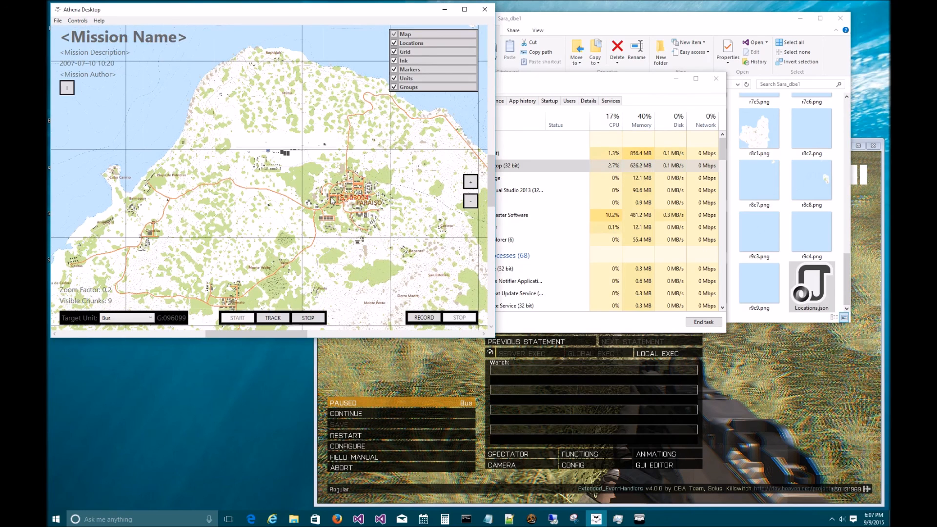
{"action": "left_click_drag", "start_coordinate": [349, 200], "coordinate": [392, 177]}
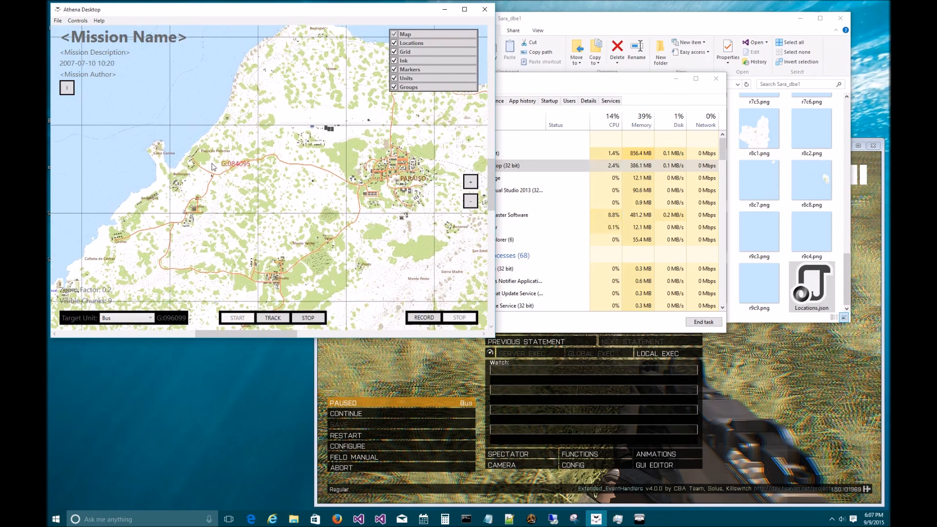
Open the ink options in Athena and scribble freehand black ink at thickness 3 over the airfield northwest of Paraiso
{"action": "scroll", "coordinate": [205, 147], "scroll_direction": "up", "scroll_amount": 3}
{"action": "left_click_drag", "start_coordinate": [329, 144], "coordinate": [234, 197]}
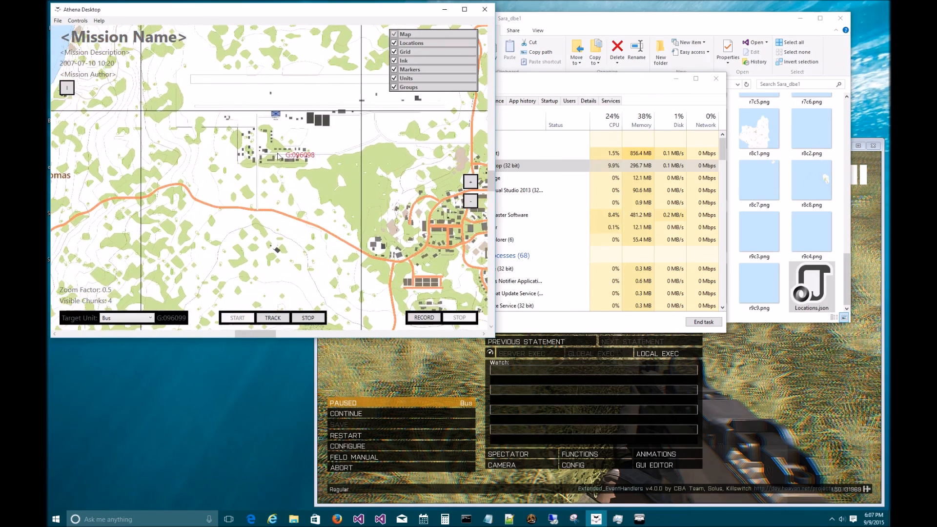
{"action": "left_click_drag", "start_coordinate": [244, 160], "coordinate": [208, 191]}
{"action": "left_click", "coordinate": [71, 88]}
{"action": "mouse_move", "coordinate": [220, 124]}
{"action": "left_mouse_down"}
{"action": "mouse_move", "coordinate": [248, 125]}
{"action": "mouse_move", "coordinate": [229, 110]}
{"action": "mouse_move", "coordinate": [264, 166]}
{"action": "mouse_move", "coordinate": [280, 140]}
{"action": "mouse_move", "coordinate": [337, 111]}
{"action": "mouse_move", "coordinate": [288, 142]}
{"action": "mouse_move", "coordinate": [341, 156]}
{"action": "left_mouse_up"}
{"action": "mouse_move", "coordinate": [356, 139]}
{"action": "left_mouse_down"}
{"action": "mouse_move", "coordinate": [355, 157]}
{"action": "mouse_move", "coordinate": [343, 158]}
{"action": "left_mouse_up"}
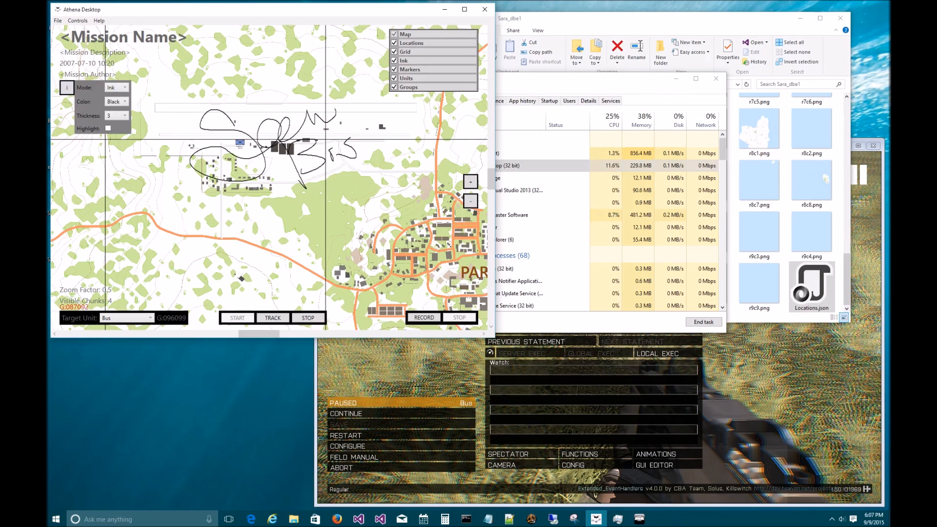